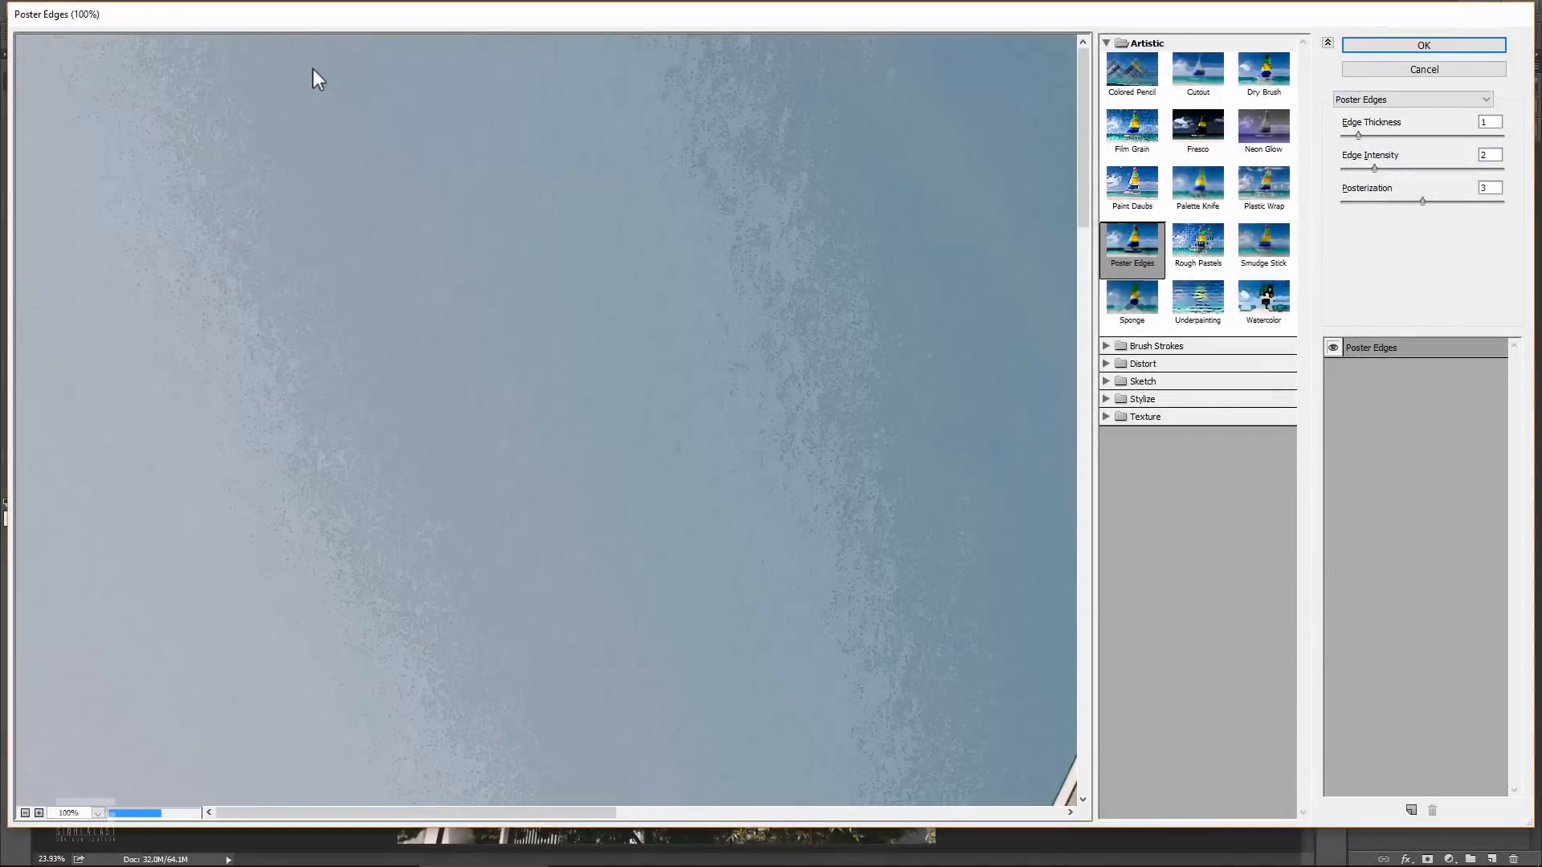
Step: Set the filter preview to 50% and bring the building's balconies into view
left_click(1106, 43)
left_click(1106, 43)
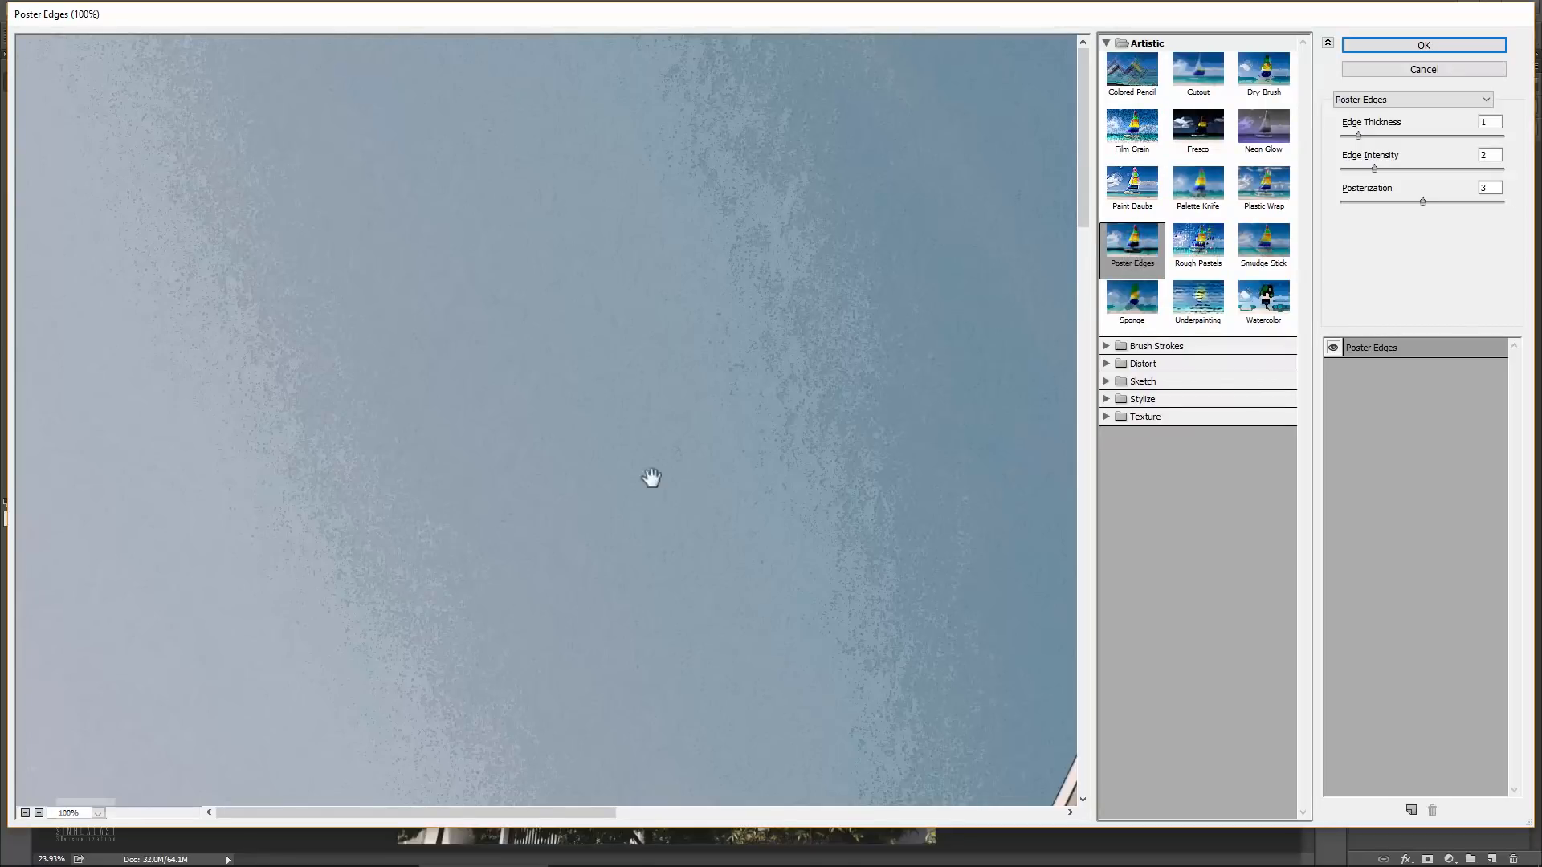
left_click(66, 814)
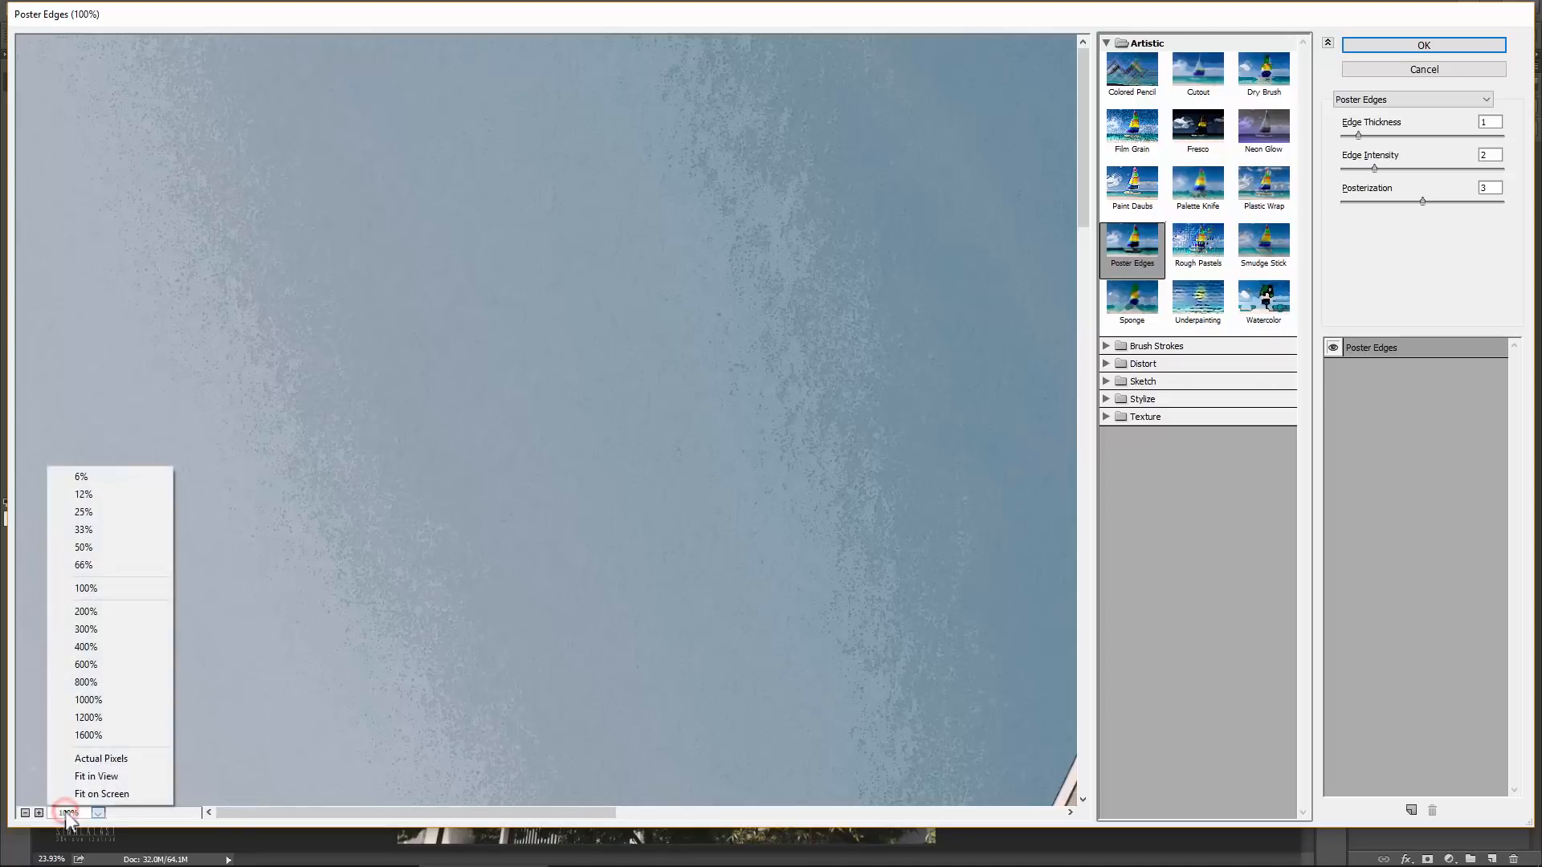
left_click(83, 549)
left_click_drag(1083, 354, 1064, 646)
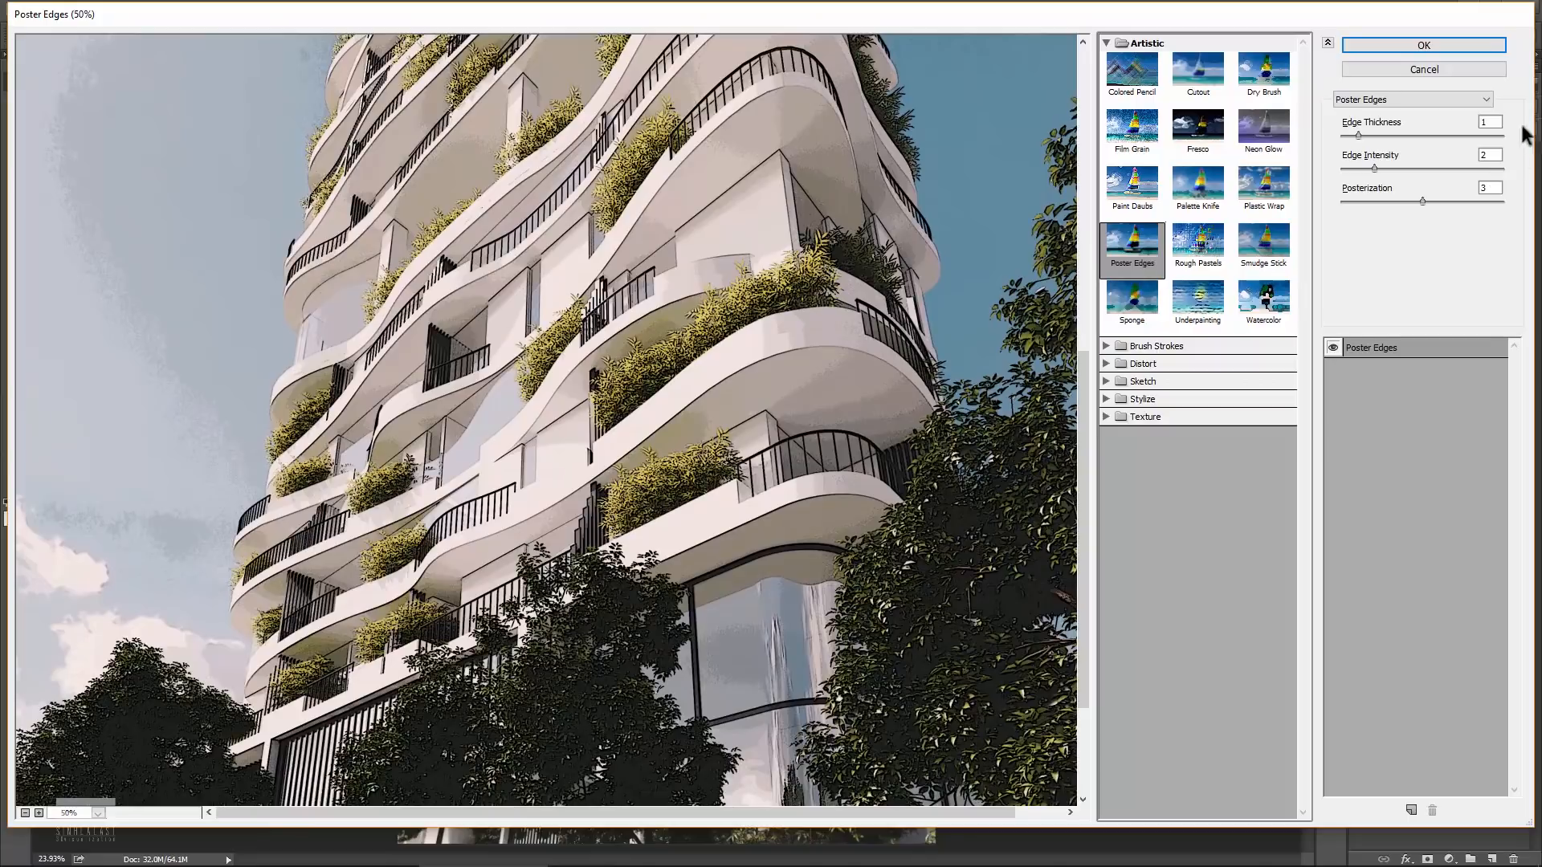
Step: Apply the Poster Edges filter with Edge Thickness 1, Edge Intensity 2 and Posterization 3
left_click(1490, 122)
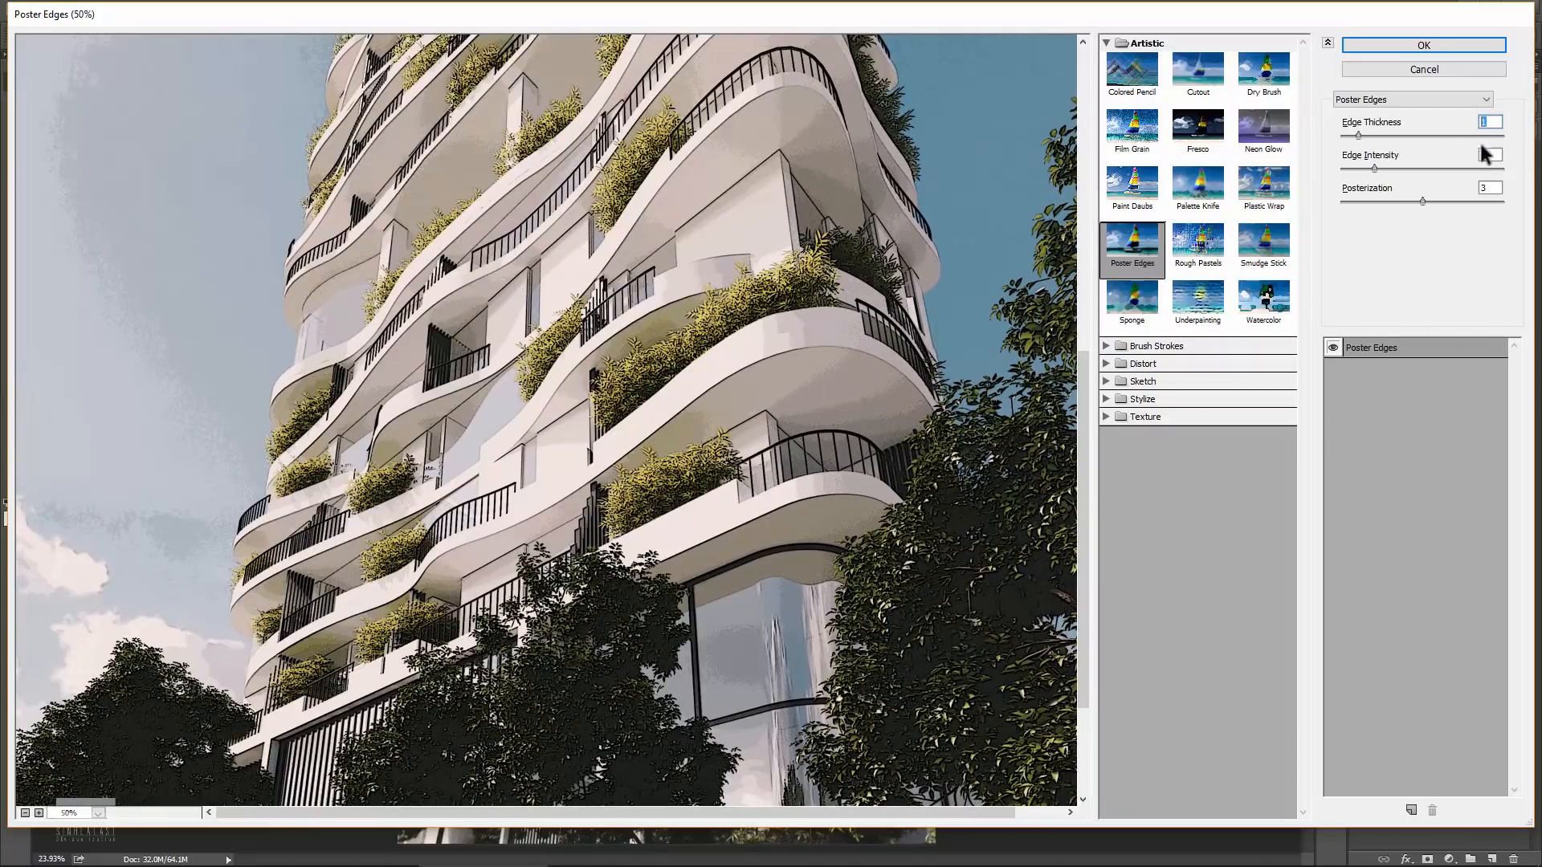
left_click(1488, 154)
left_click(1490, 189)
left_click_drag(1423, 201, 1411, 168)
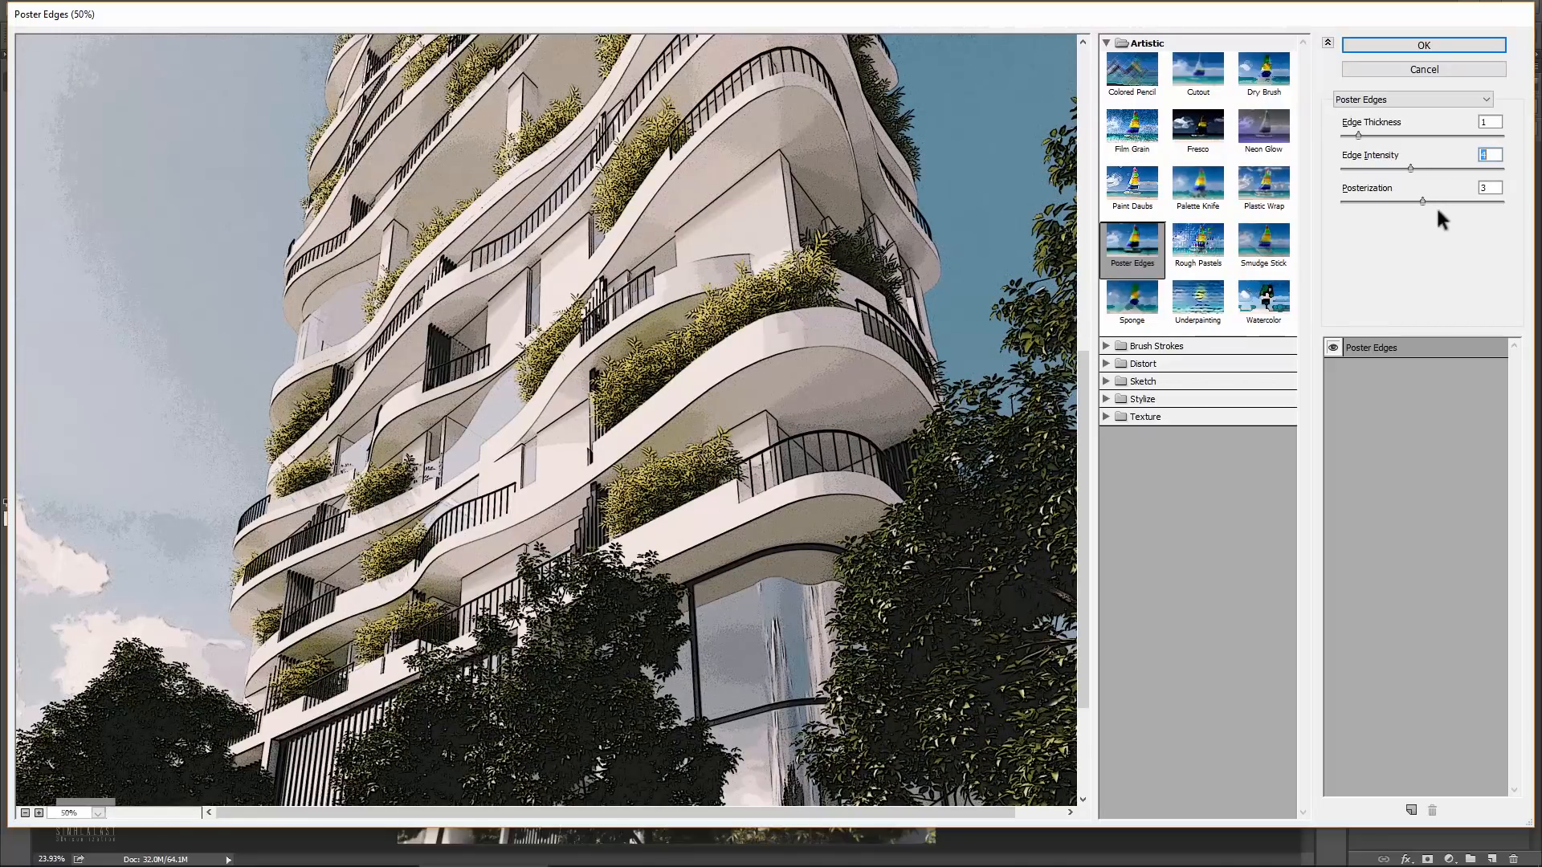
left_click(1488, 154)
type("2")
left_click(1487, 122)
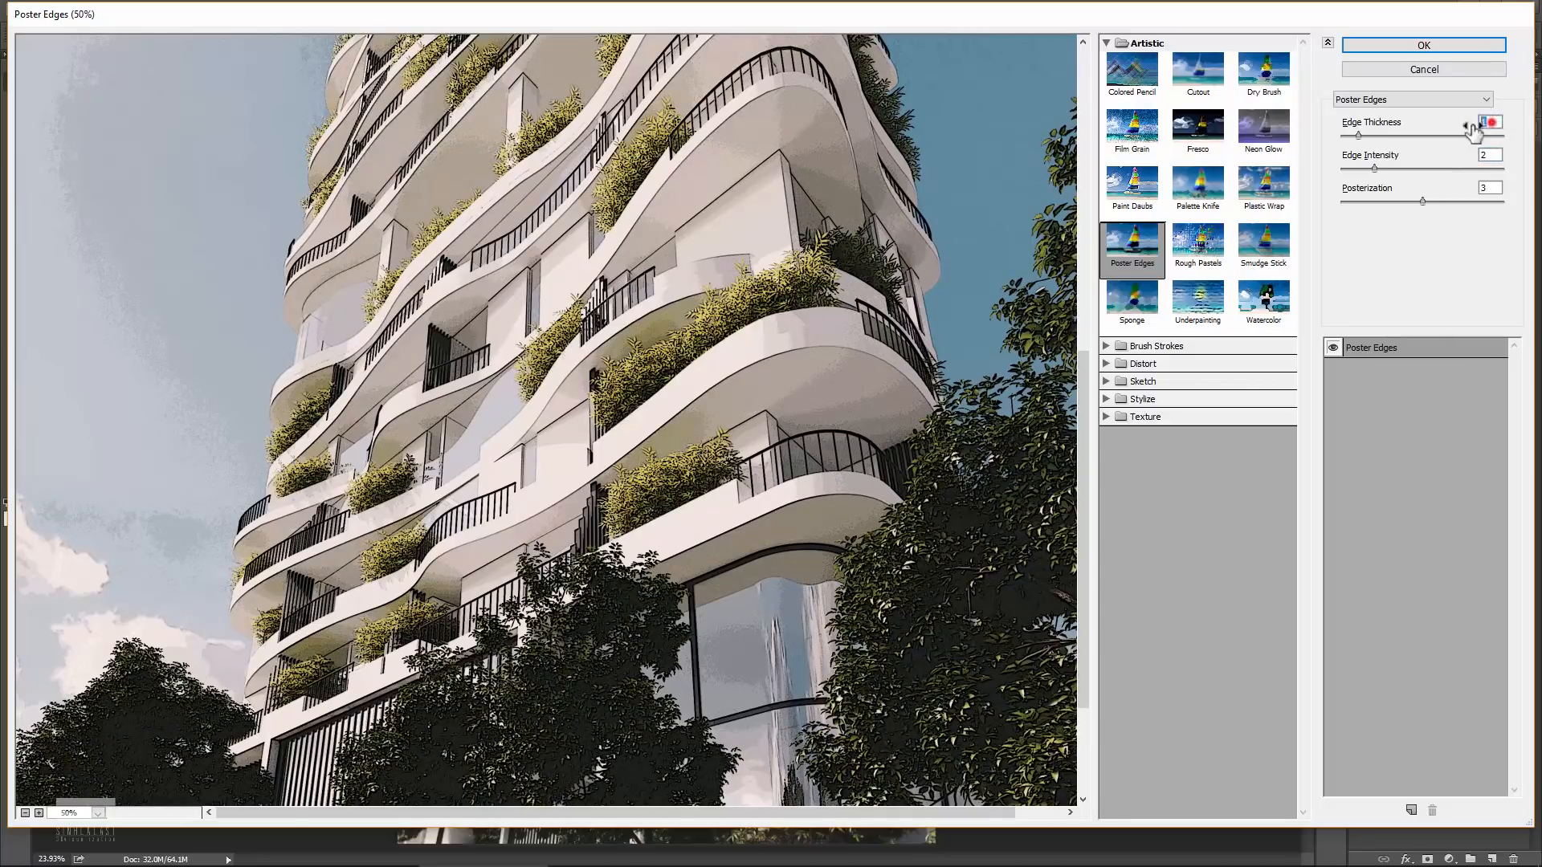
left_click(1487, 155)
left_click(1488, 188)
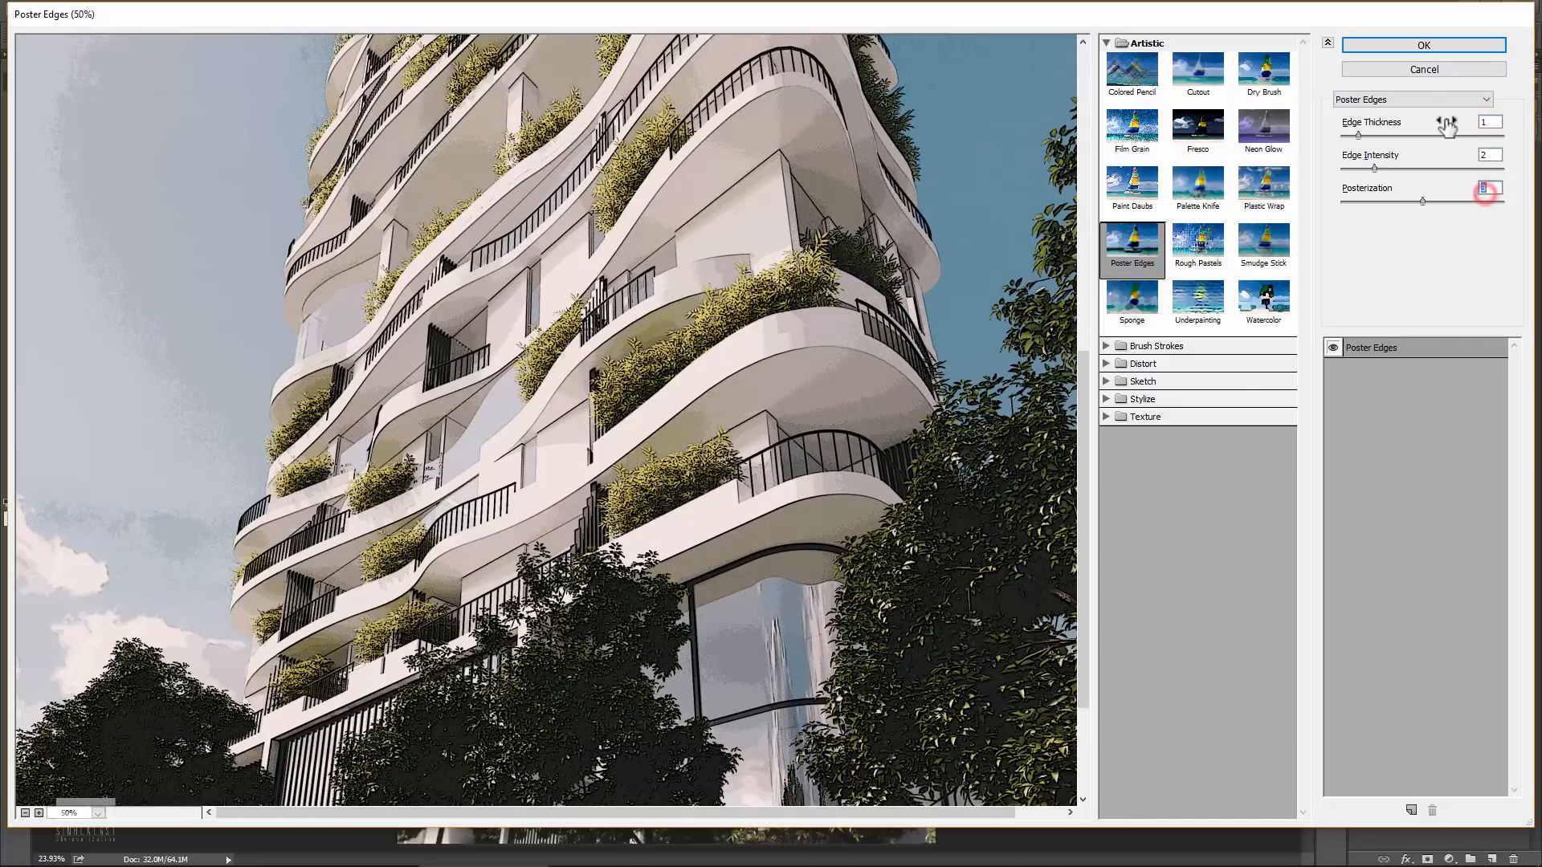
left_click(1414, 46)
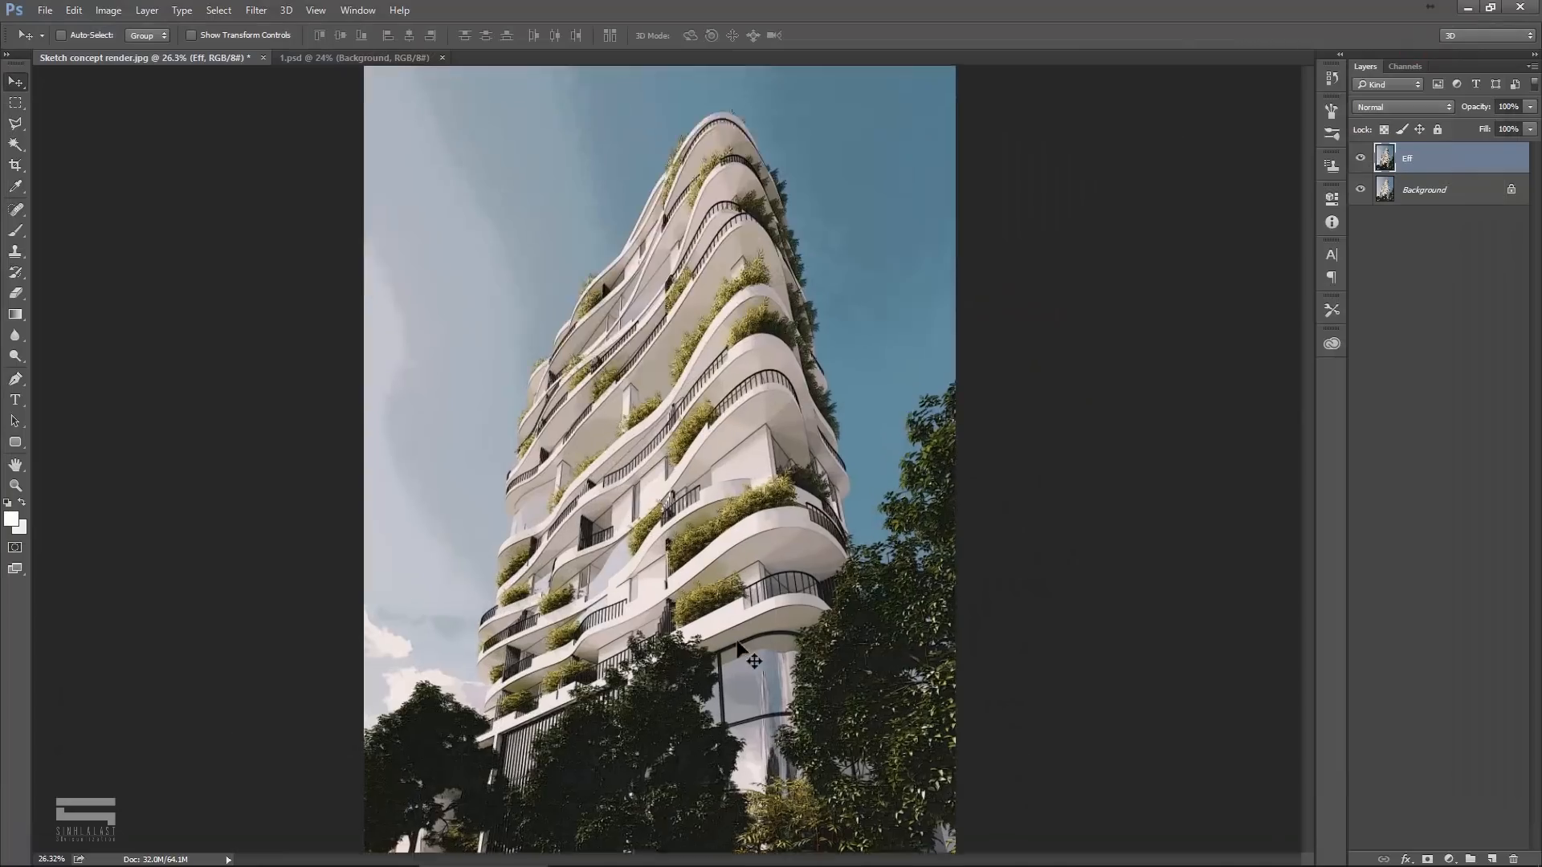
Step: Compare the balconies with and without the filter by hiding and showing the Eff layer
scroll(739, 648, "up", 6)
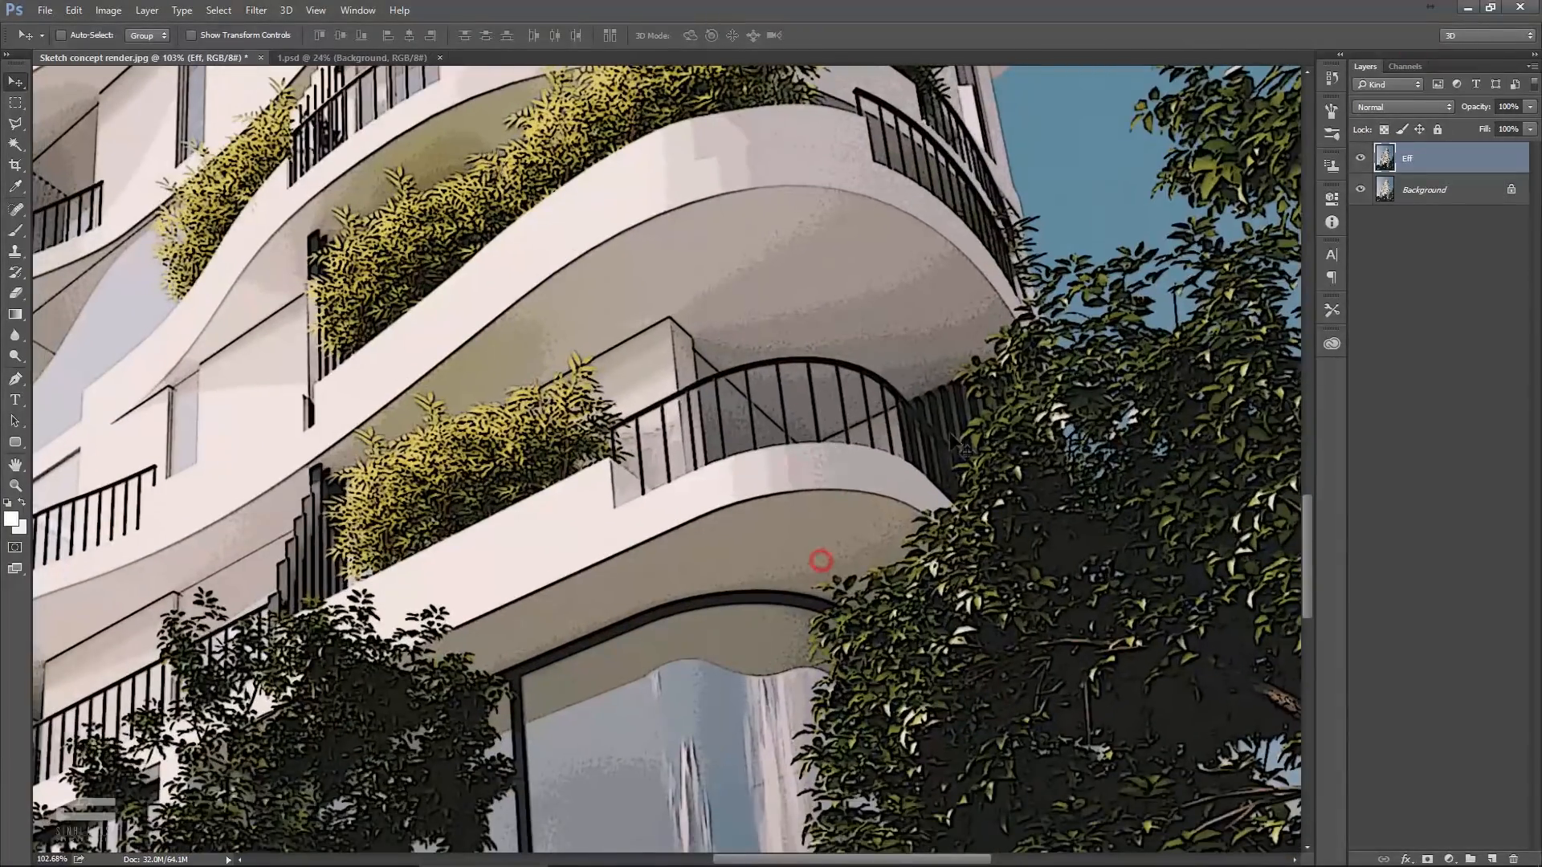
left_click(1359, 159)
left_click(1359, 160)
Step: Select all dark lines and shadows with the Magic Wand in add-to-selection mode, Tolerance 30, Contiguous off
left_click(14, 145)
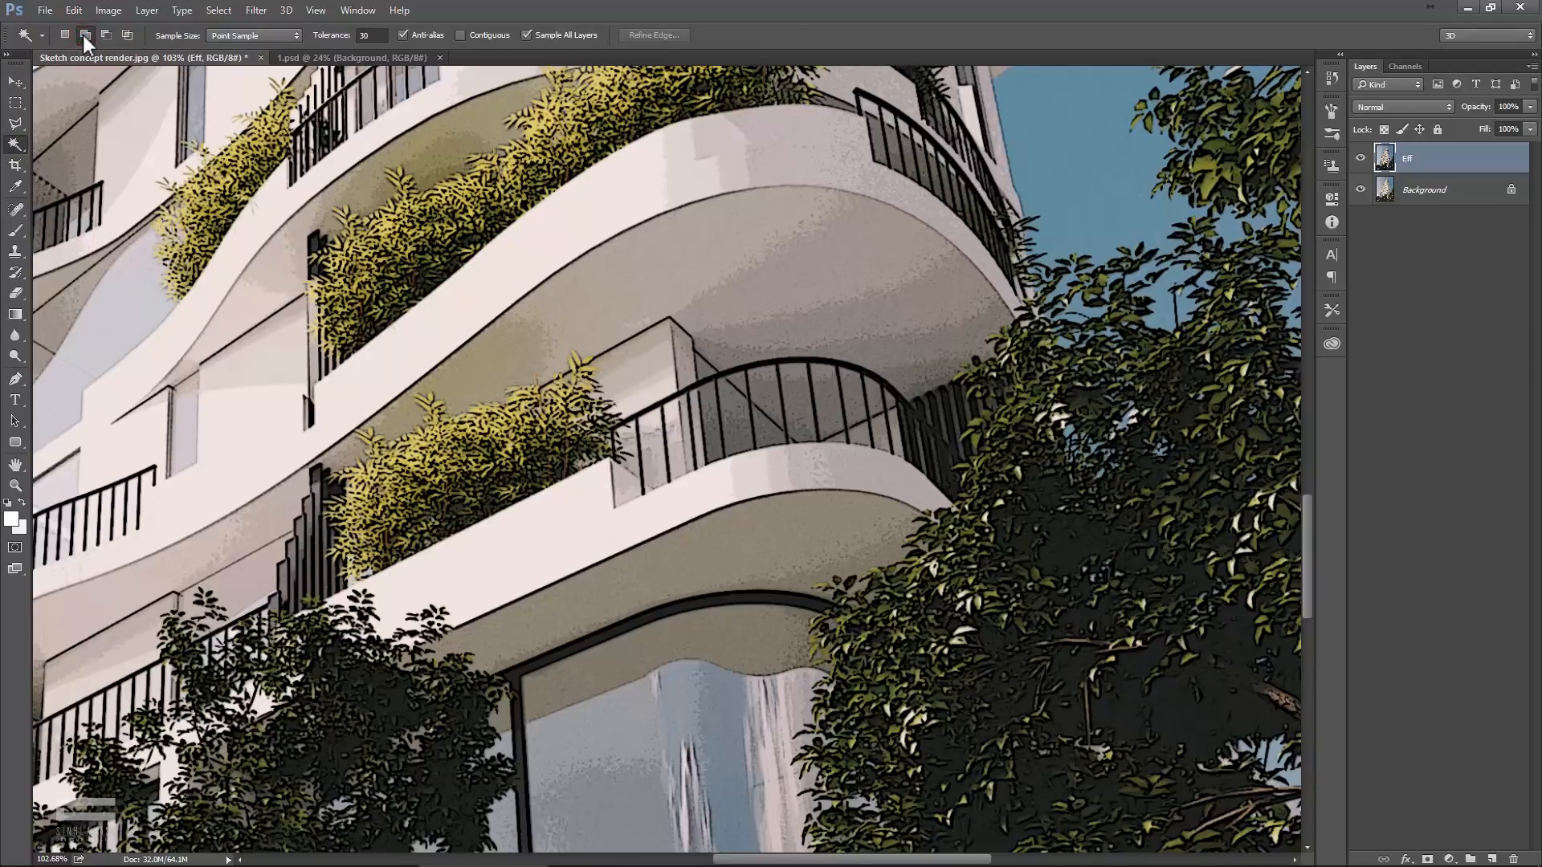
left_click(366, 35)
left_click(1064, 549)
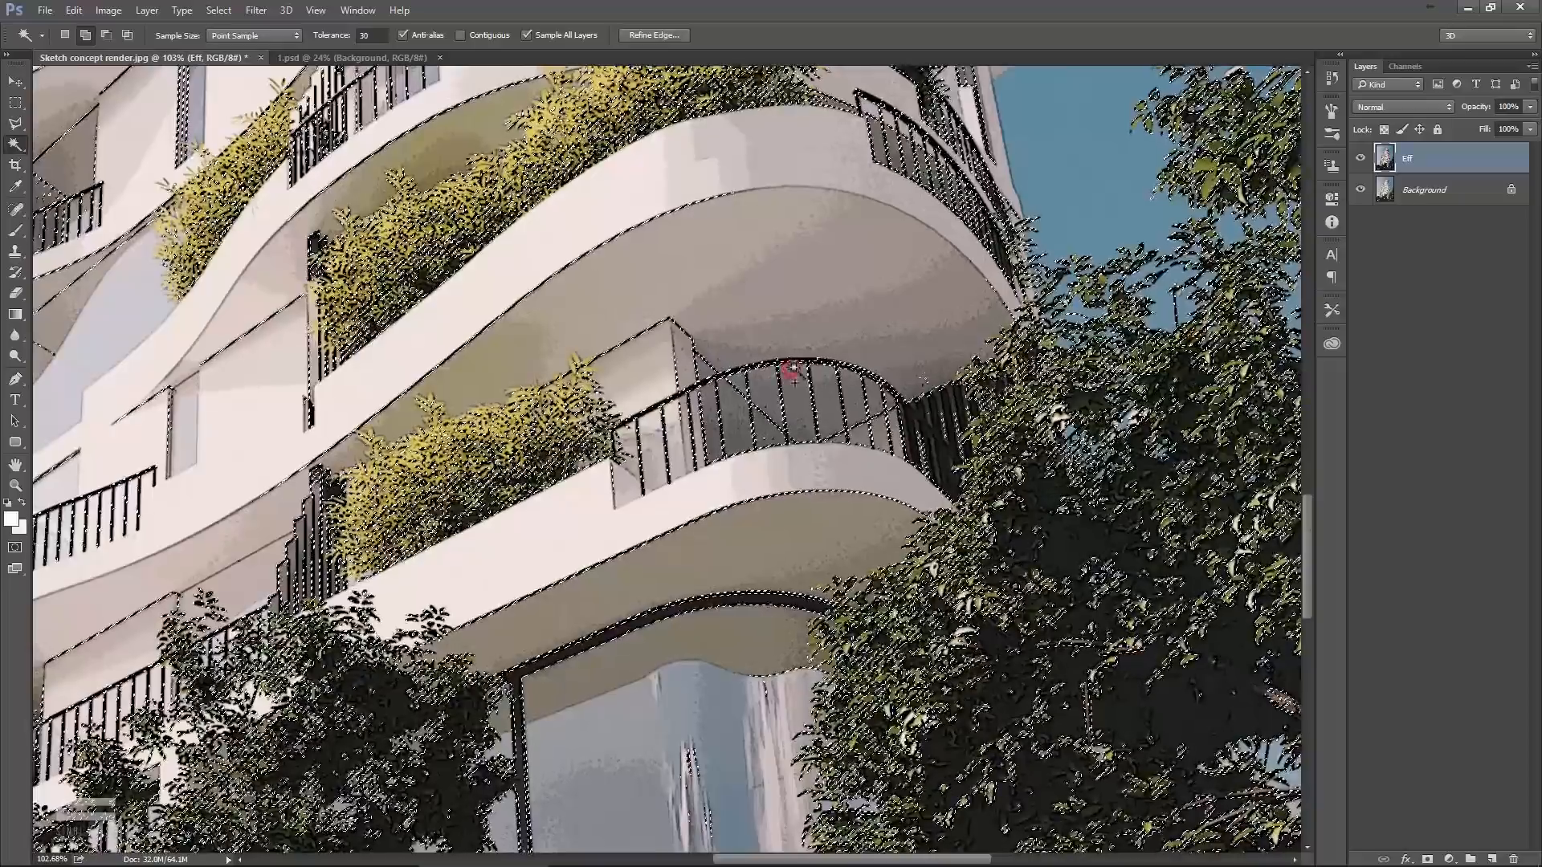
Step: Examine how the selection follows the balcony railings, foliage and outer edge of the tower
scroll(793, 363, "up", 3)
scroll(799, 363, "up", 5)
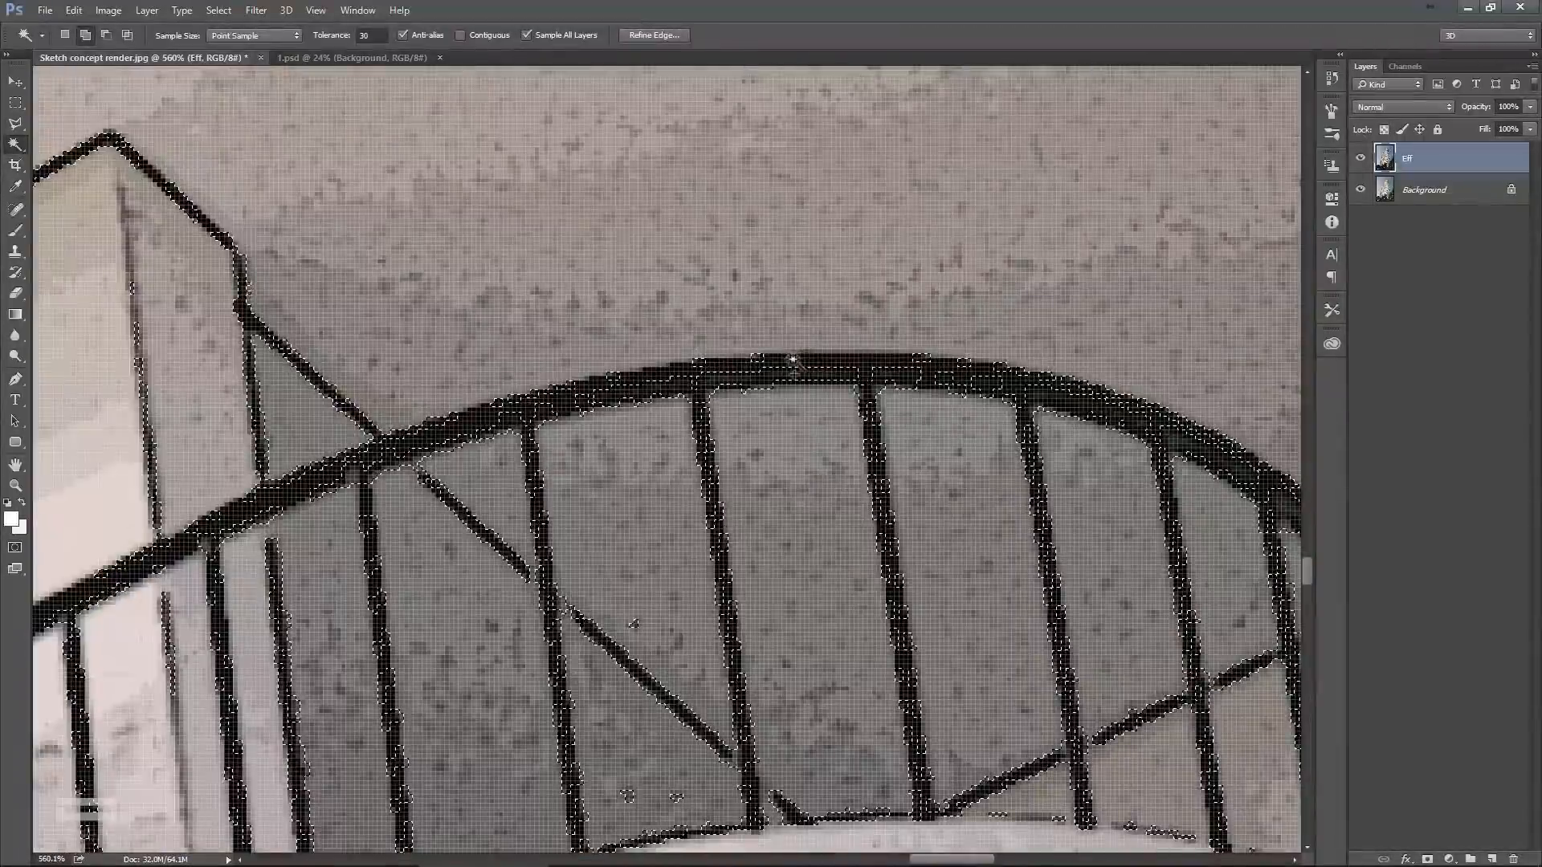
scroll(794, 362, "down", 10)
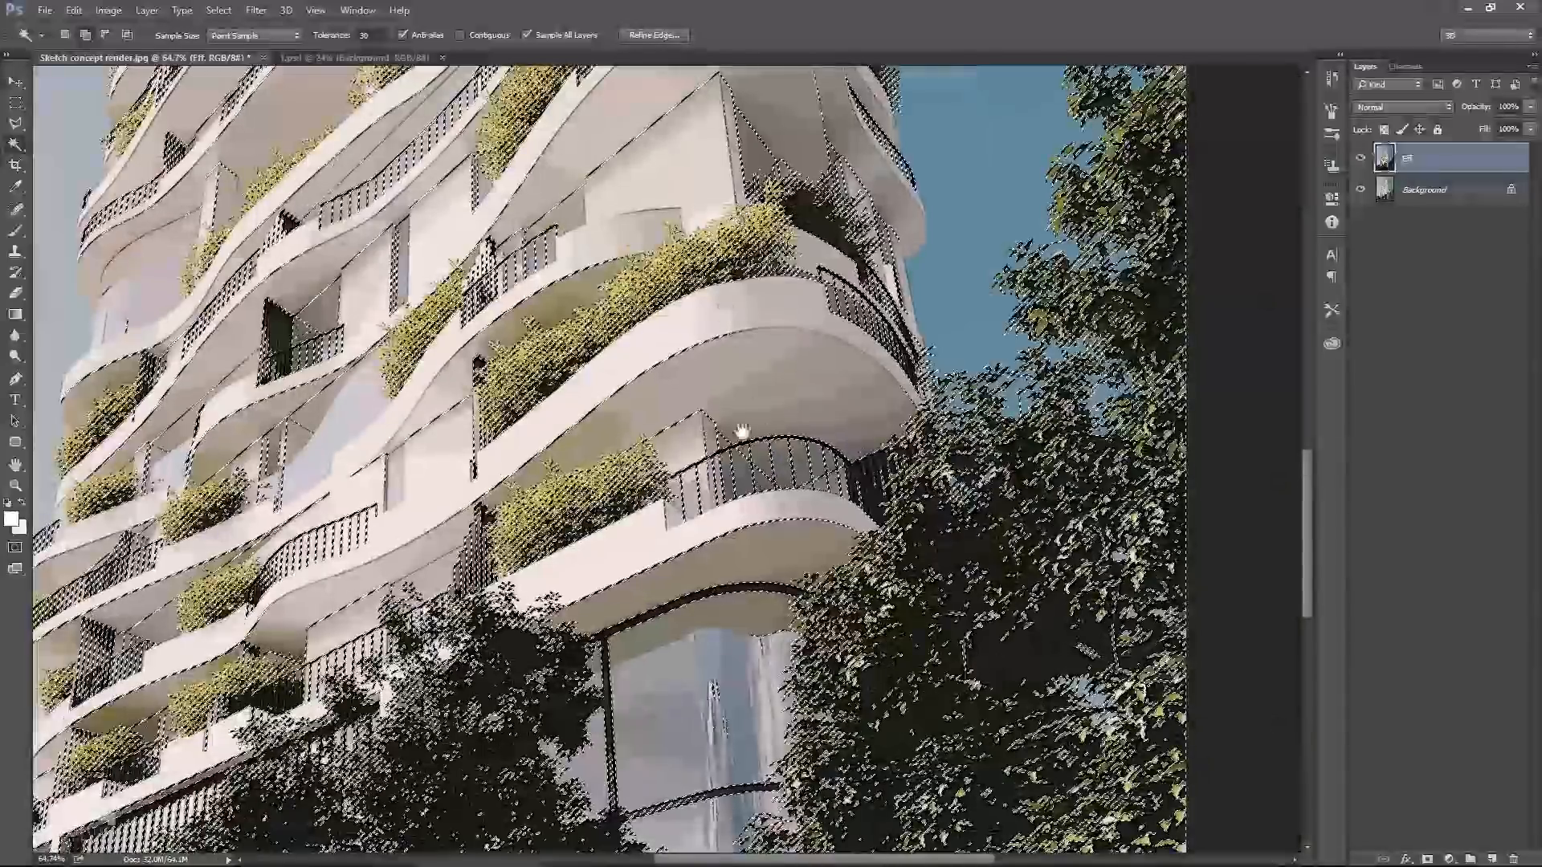
left_click_drag(678, 433, 697, 595)
left_click(605, 286)
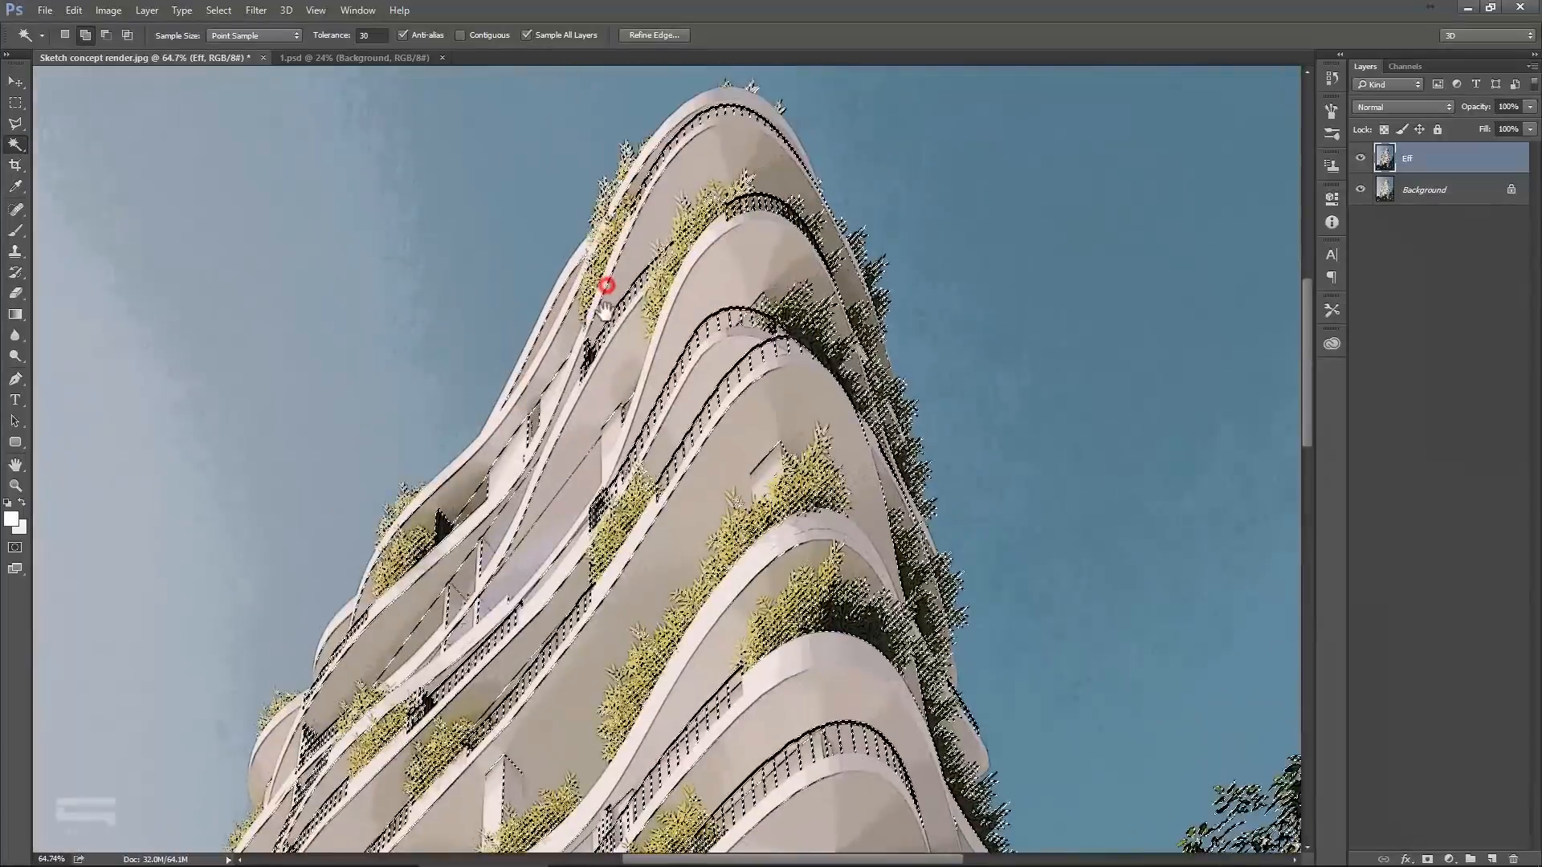
scroll(601, 293, "up", 15)
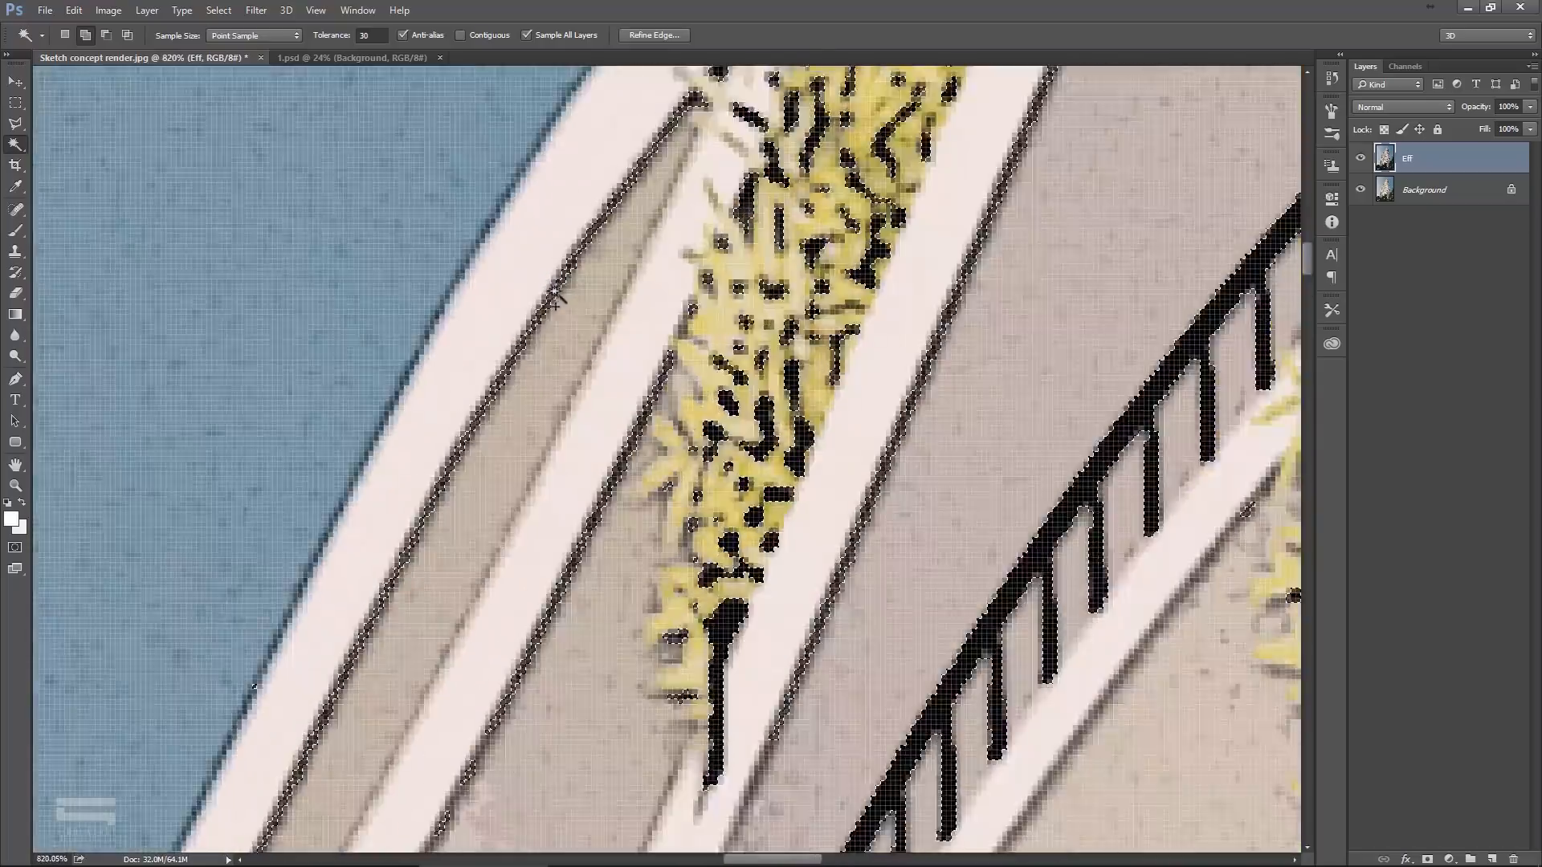
scroll(431, 251, "up", 2)
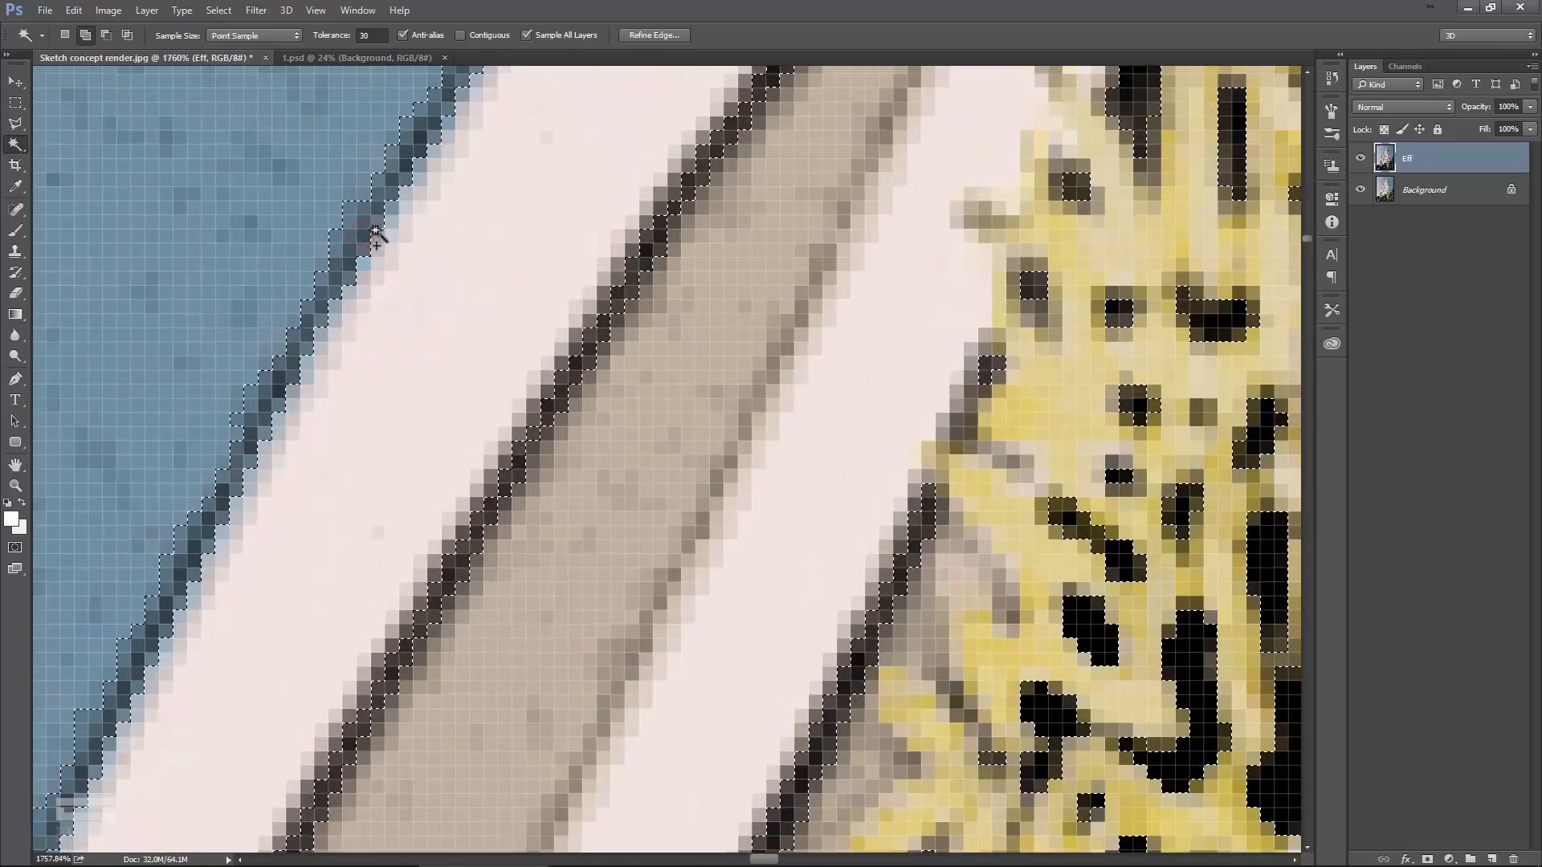
scroll(366, 241, "down", 7)
scroll(370, 256, "down", 12)
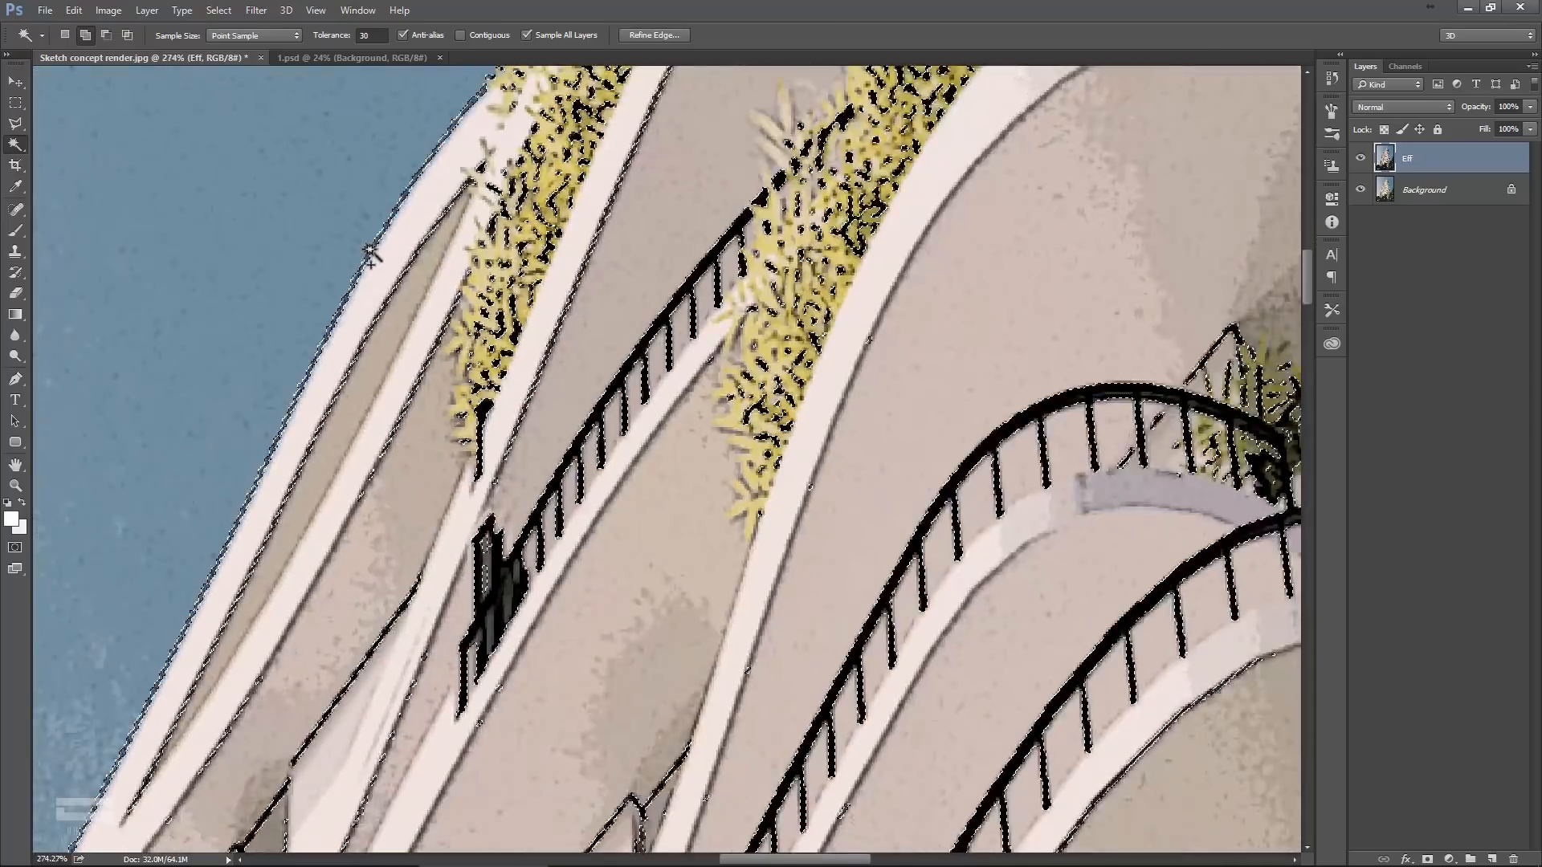
scroll(616, 285, "down", 1)
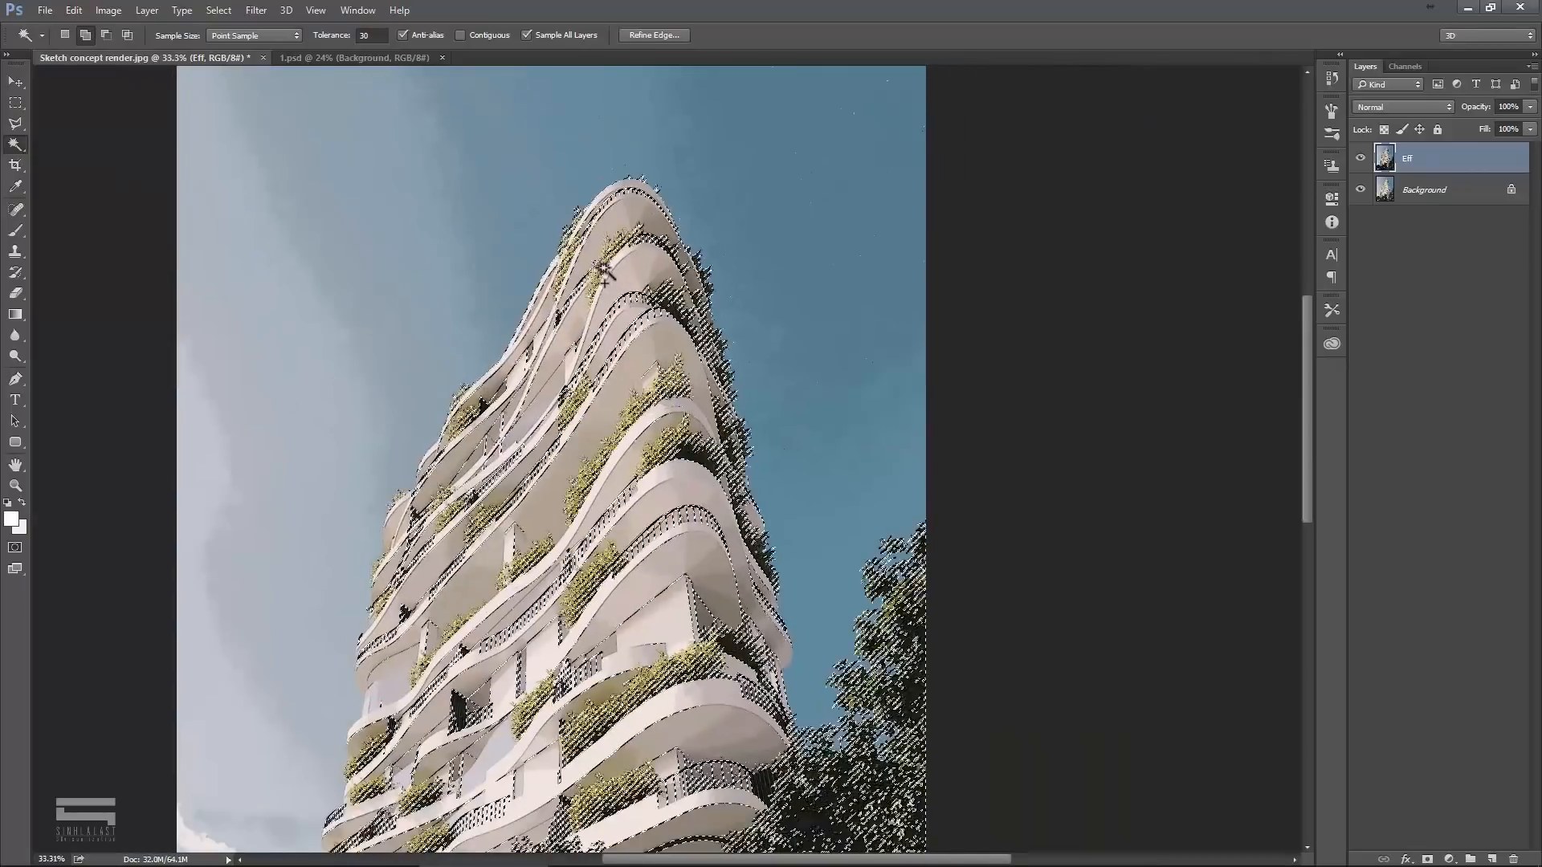
left_click_drag(649, 439, 653, 305)
scroll(638, 336, "down", 1)
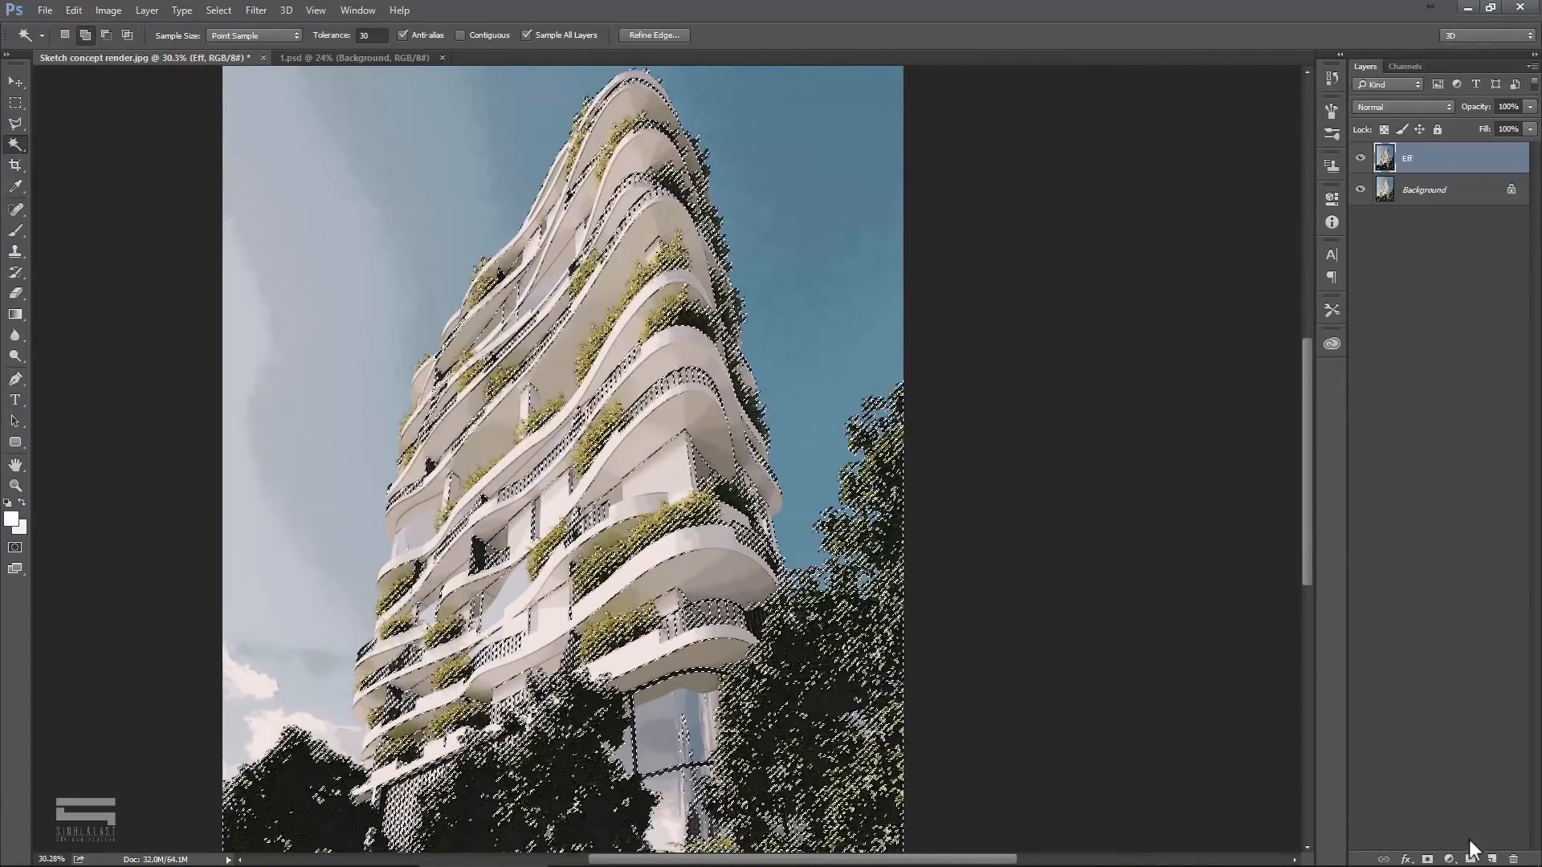
Step: Add a very dark navy blue Solid Color fill layer masked by the selection
left_click(1449, 859)
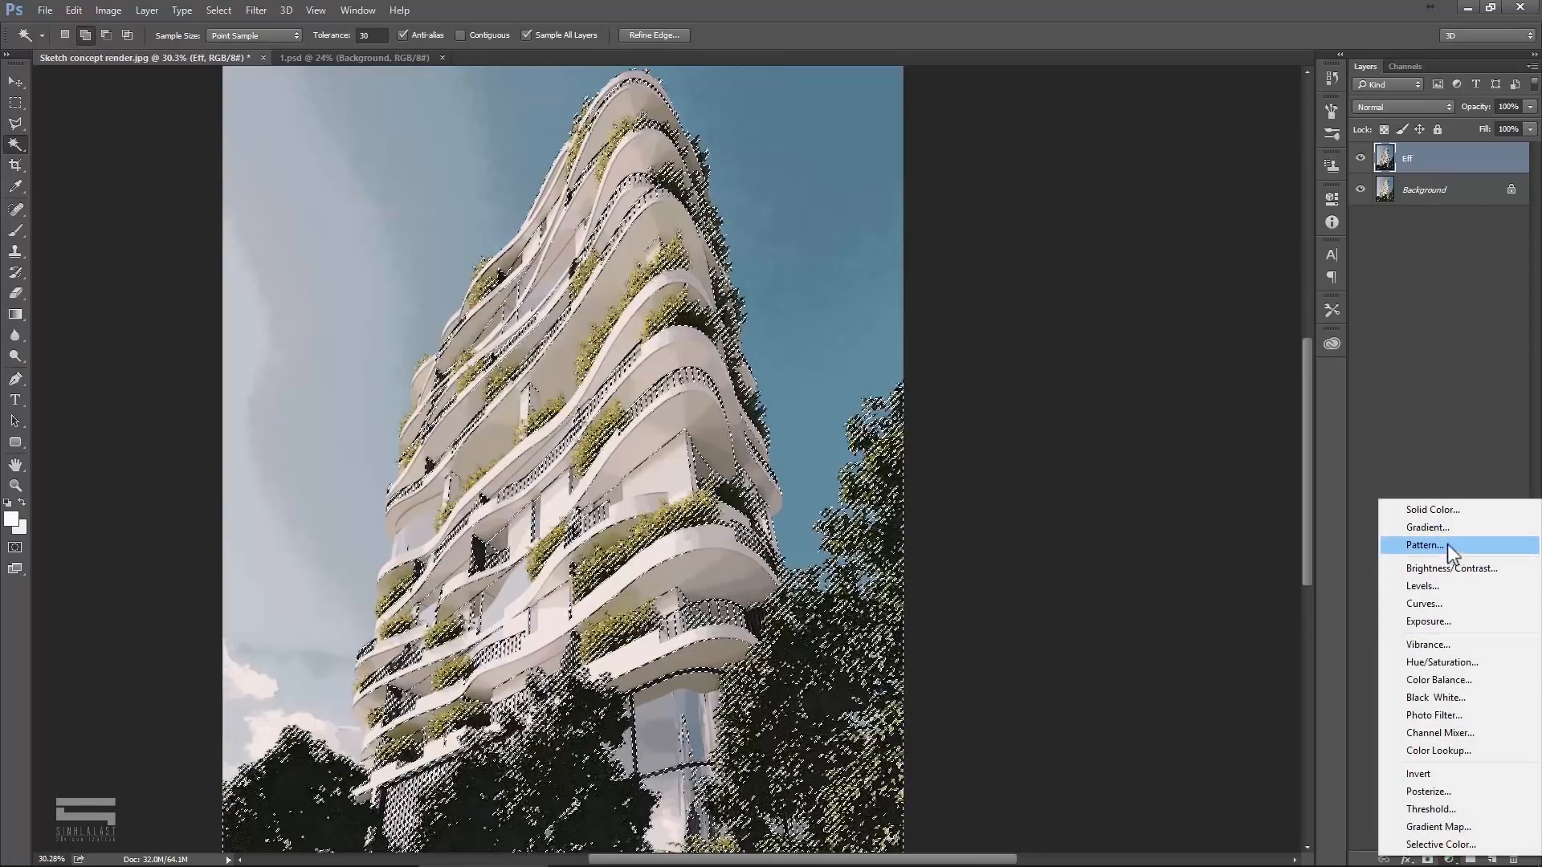
left_click(1458, 510)
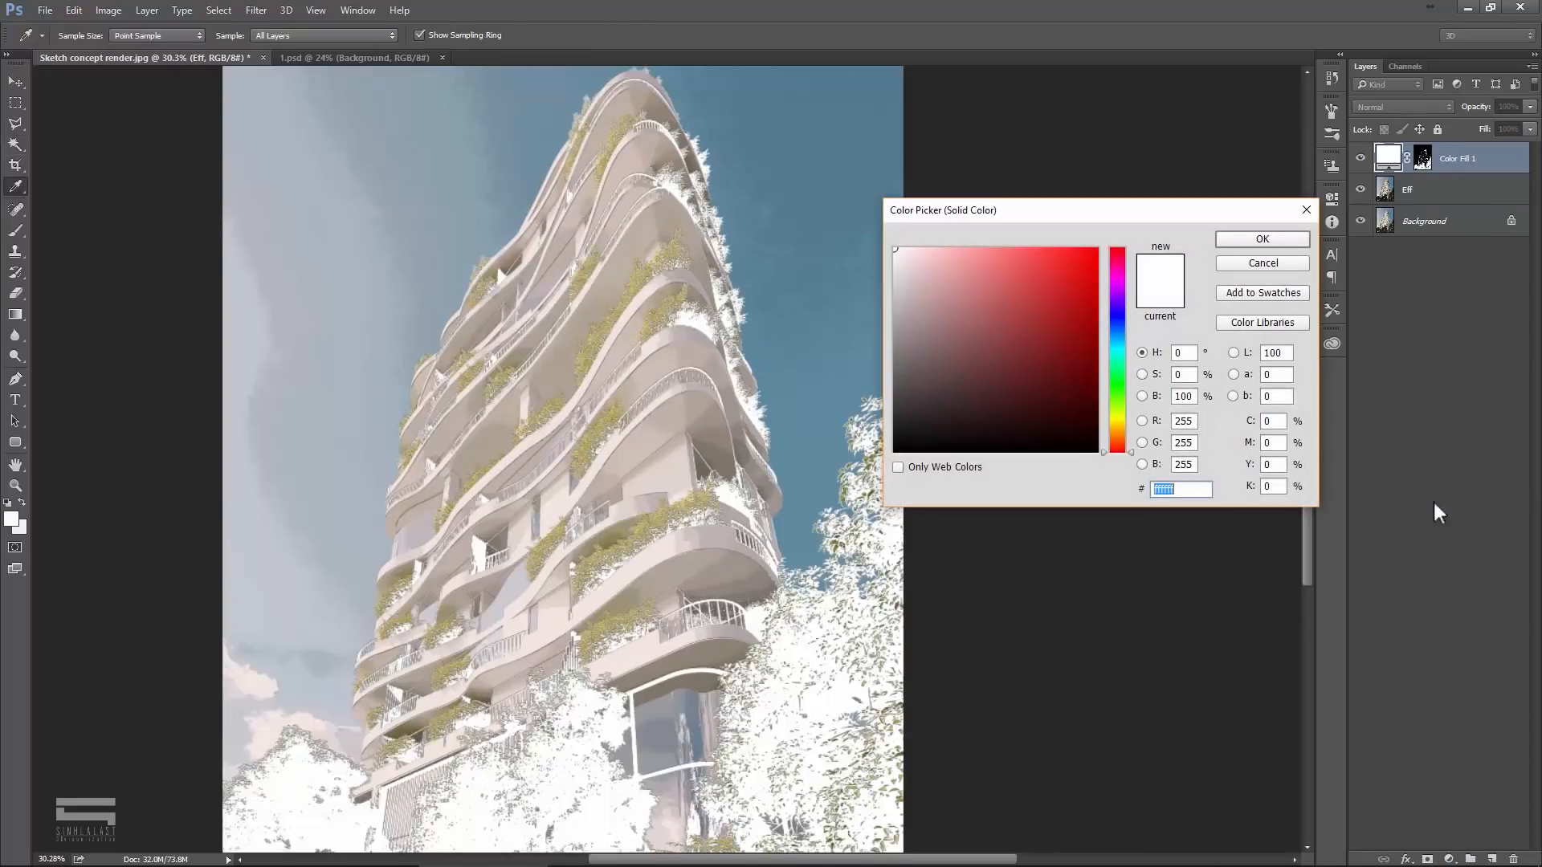
left_click_drag(987, 407, 1097, 432)
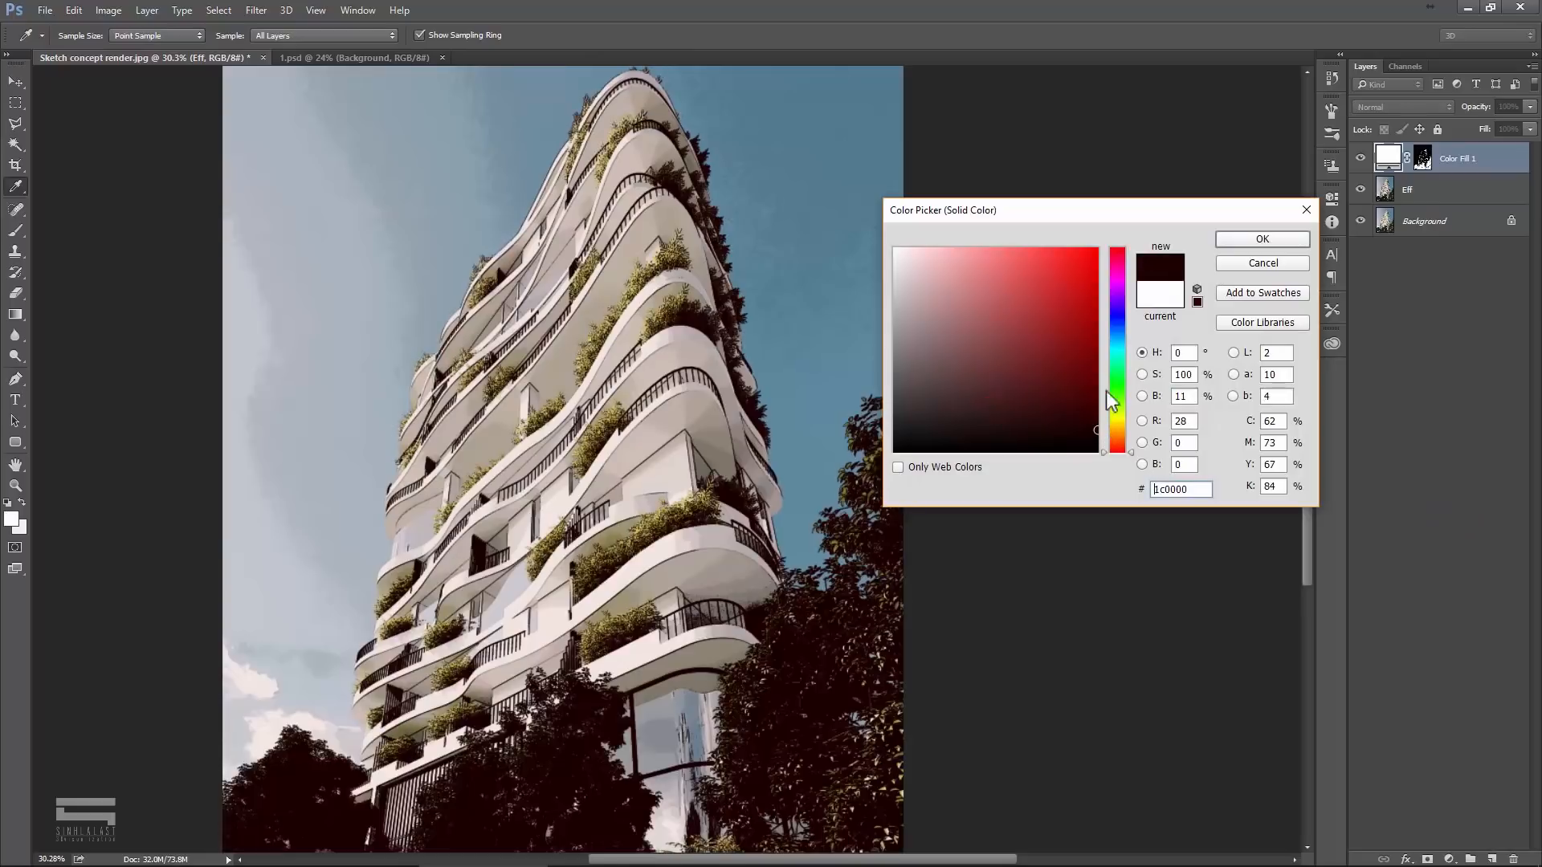
left_click(1121, 323)
left_click_drag(1121, 324, 1121, 337)
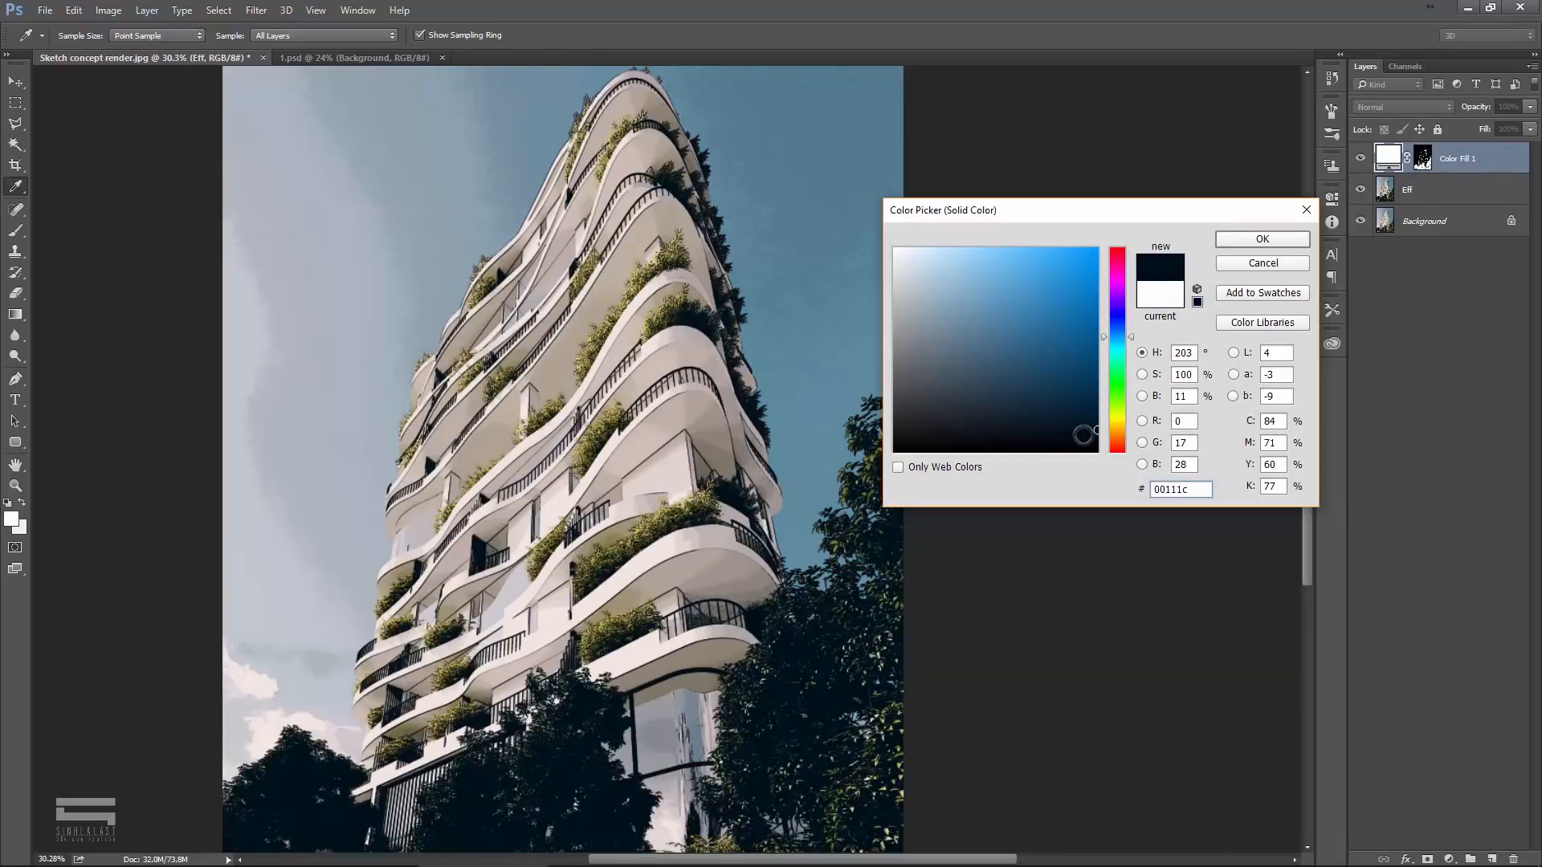
left_click_drag(1097, 430, 1098, 424)
left_click(1235, 241)
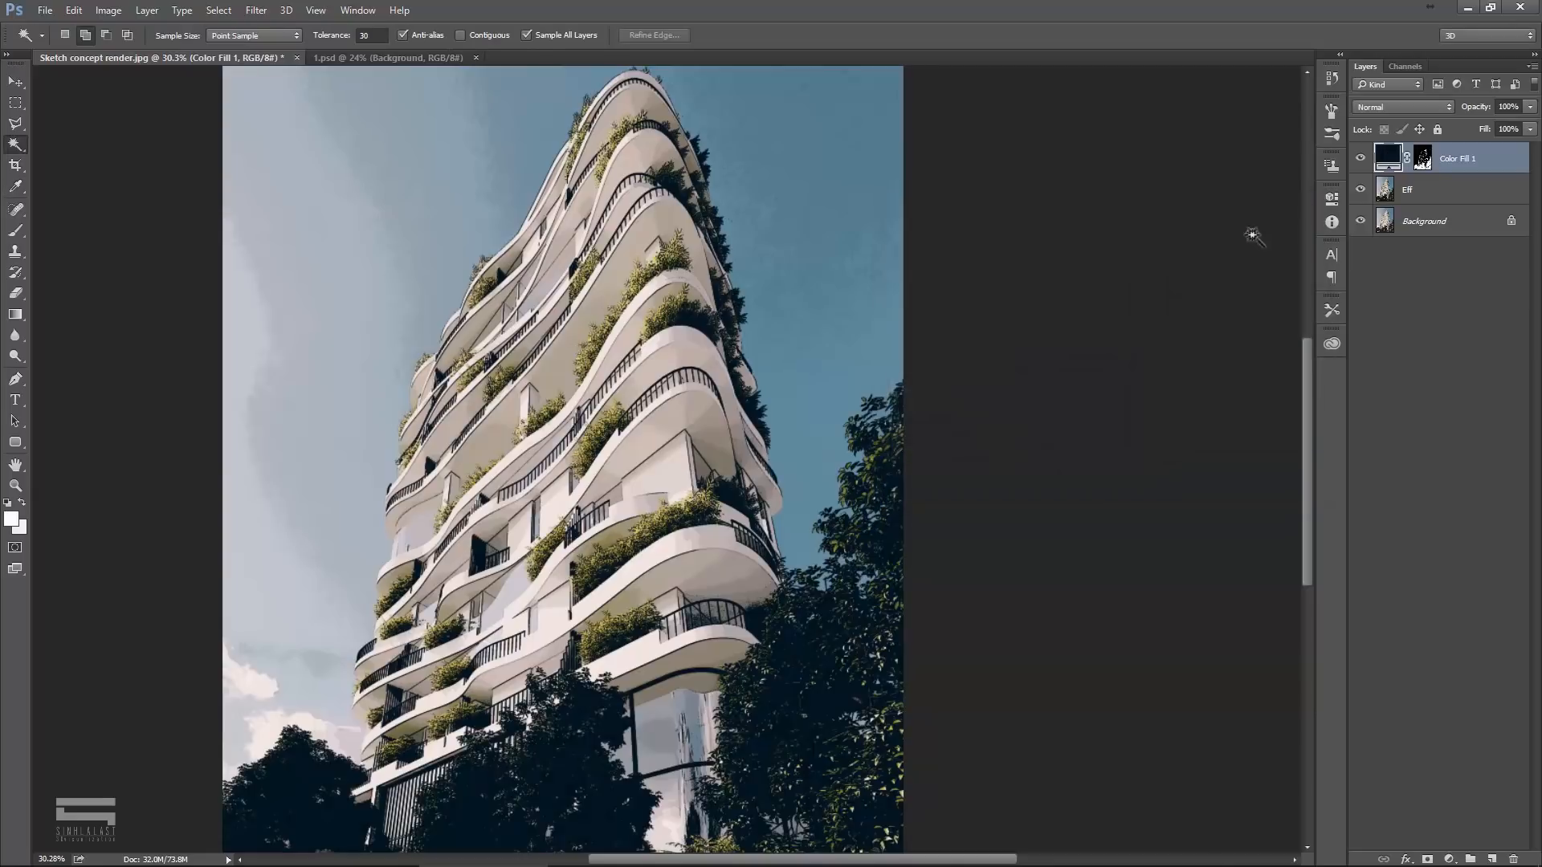
Step: Rename the dark fill layer as Sketch
double_click(1457, 159)
type("Sketch")
key("Return")
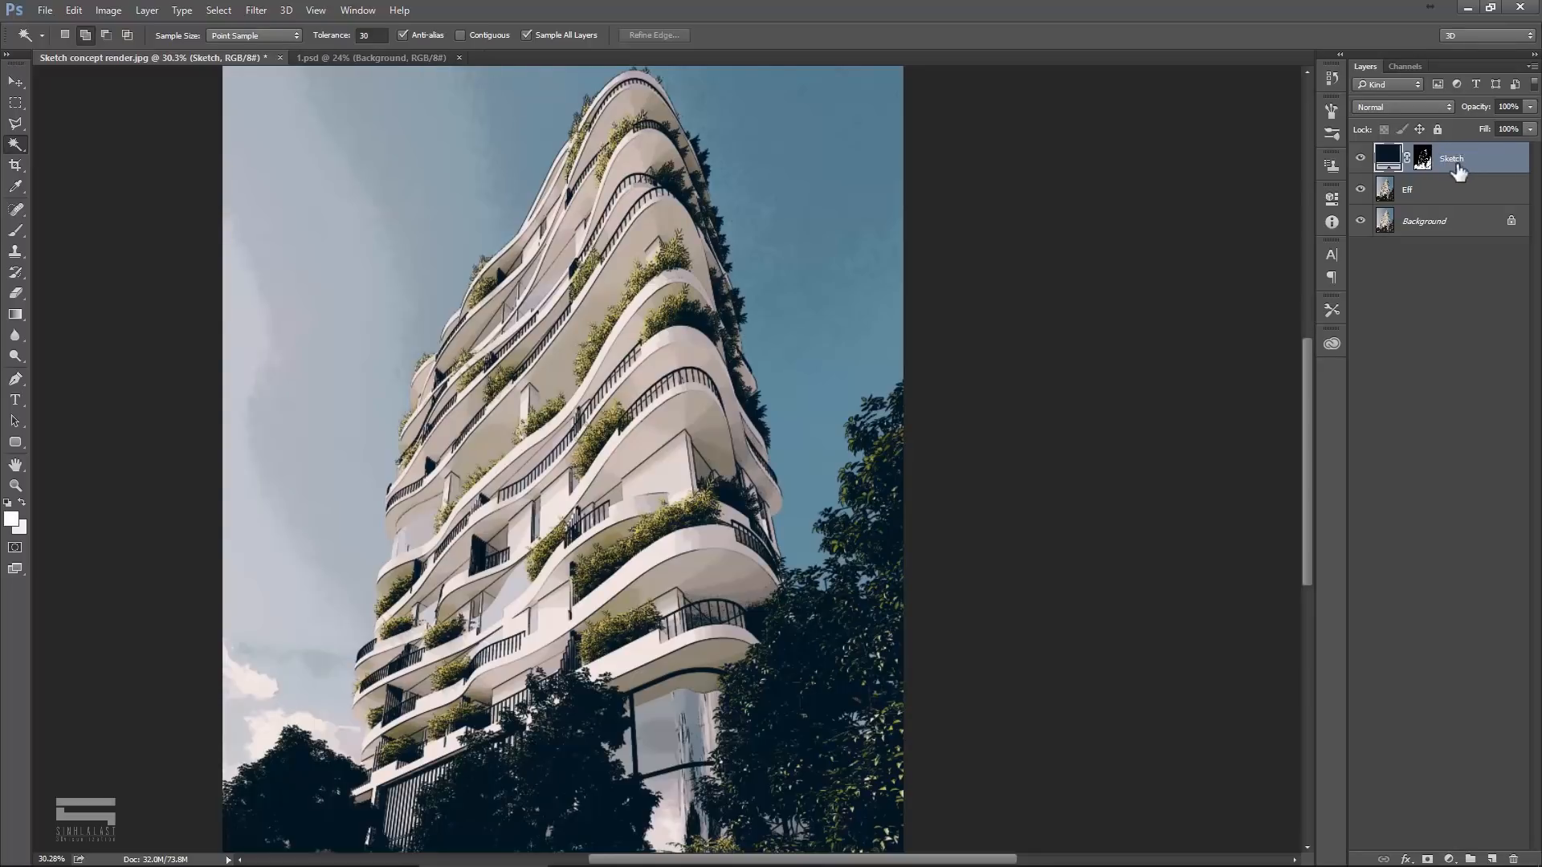
Step: Add an off-white Solid Color fill layer directly above the Eff layer
left_click(1441, 195)
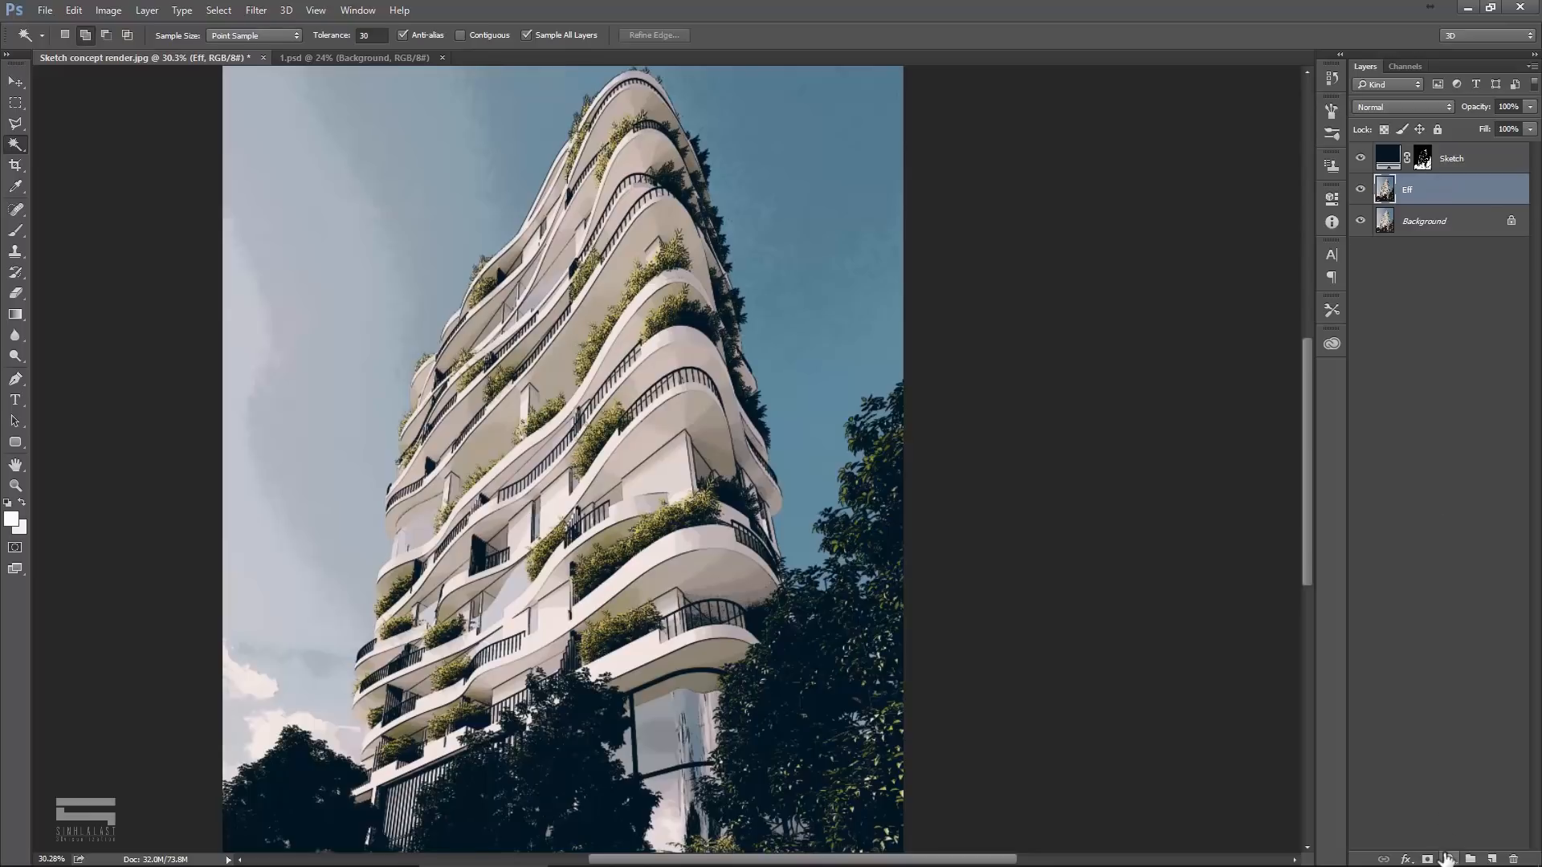
left_click(1446, 859)
left_click(1440, 505)
left_click_drag(907, 263, 892, 258)
left_click(1232, 237)
Step: Examine the dark line work of the balconies and trees against the off-white background
key("w")
scroll(708, 456, "up", 4)
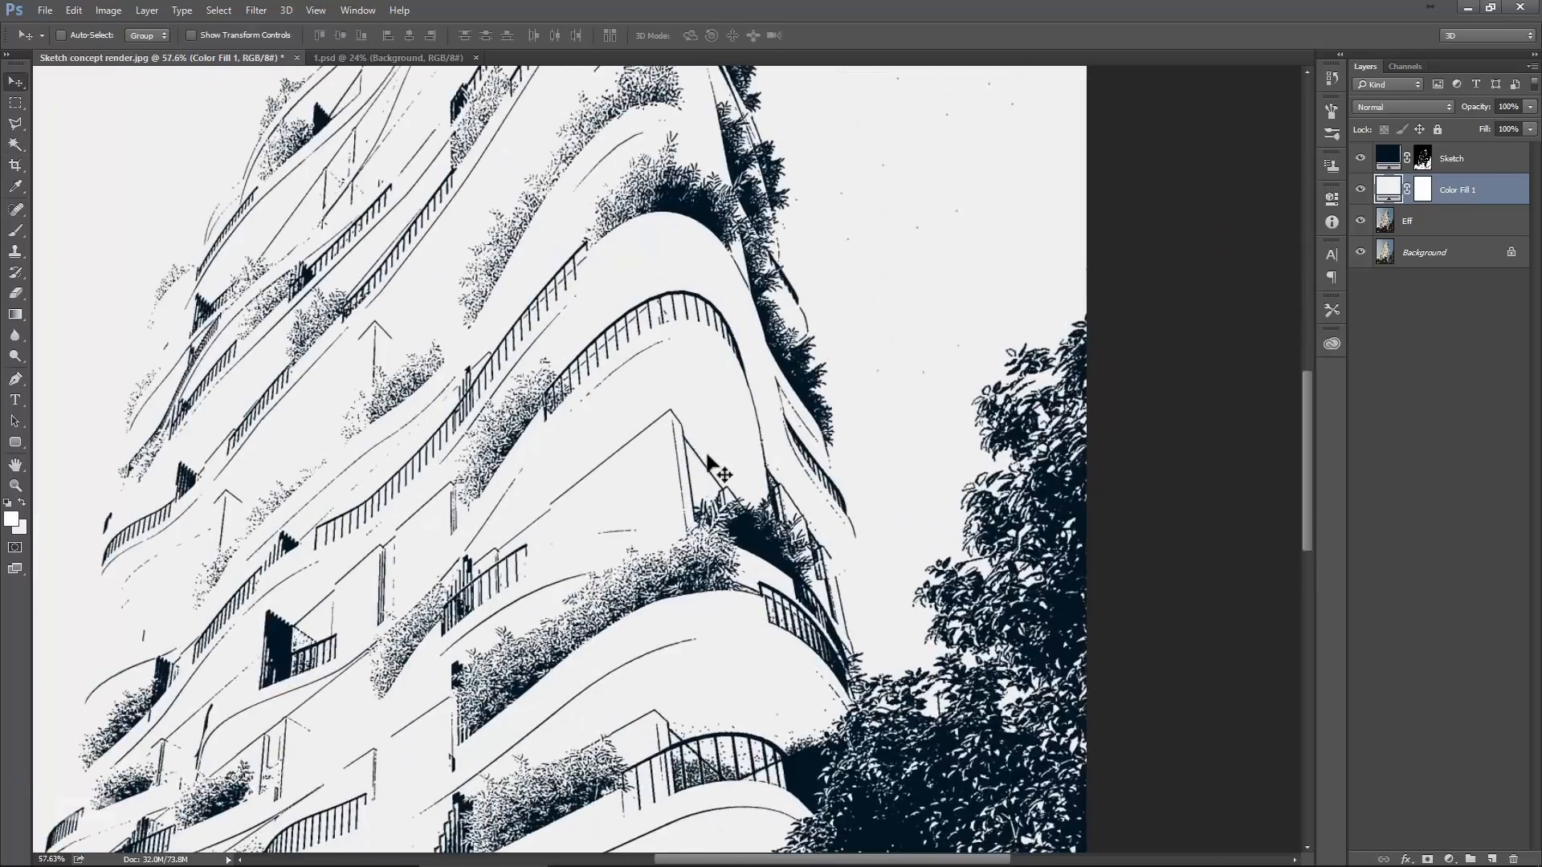
scroll(708, 456, "up", 1)
key("v")
left_click_drag(672, 468, 824, 260)
left_click_drag(778, 485, 782, 337)
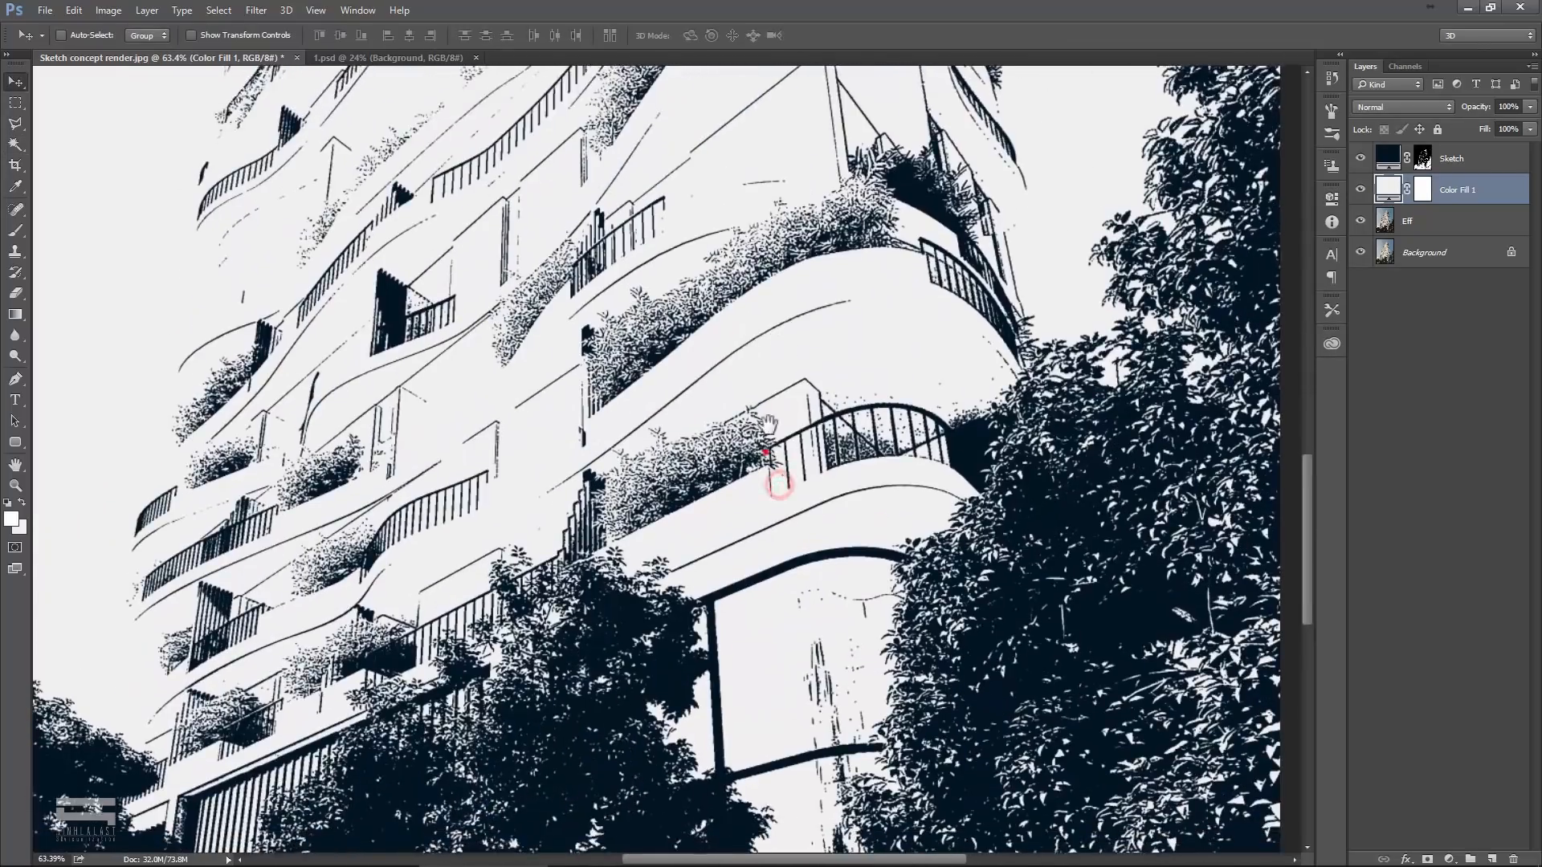
left_click_drag(765, 459, 766, 451)
mouse_move(780, 357)
left_mouse_down()
mouse_move(792, 336)
mouse_move(792, 358)
left_mouse_up()
Step: Hide the Sketch and off-white fill layers, and duplicate the Eff layer
left_click(1360, 190)
left_click(1360, 159)
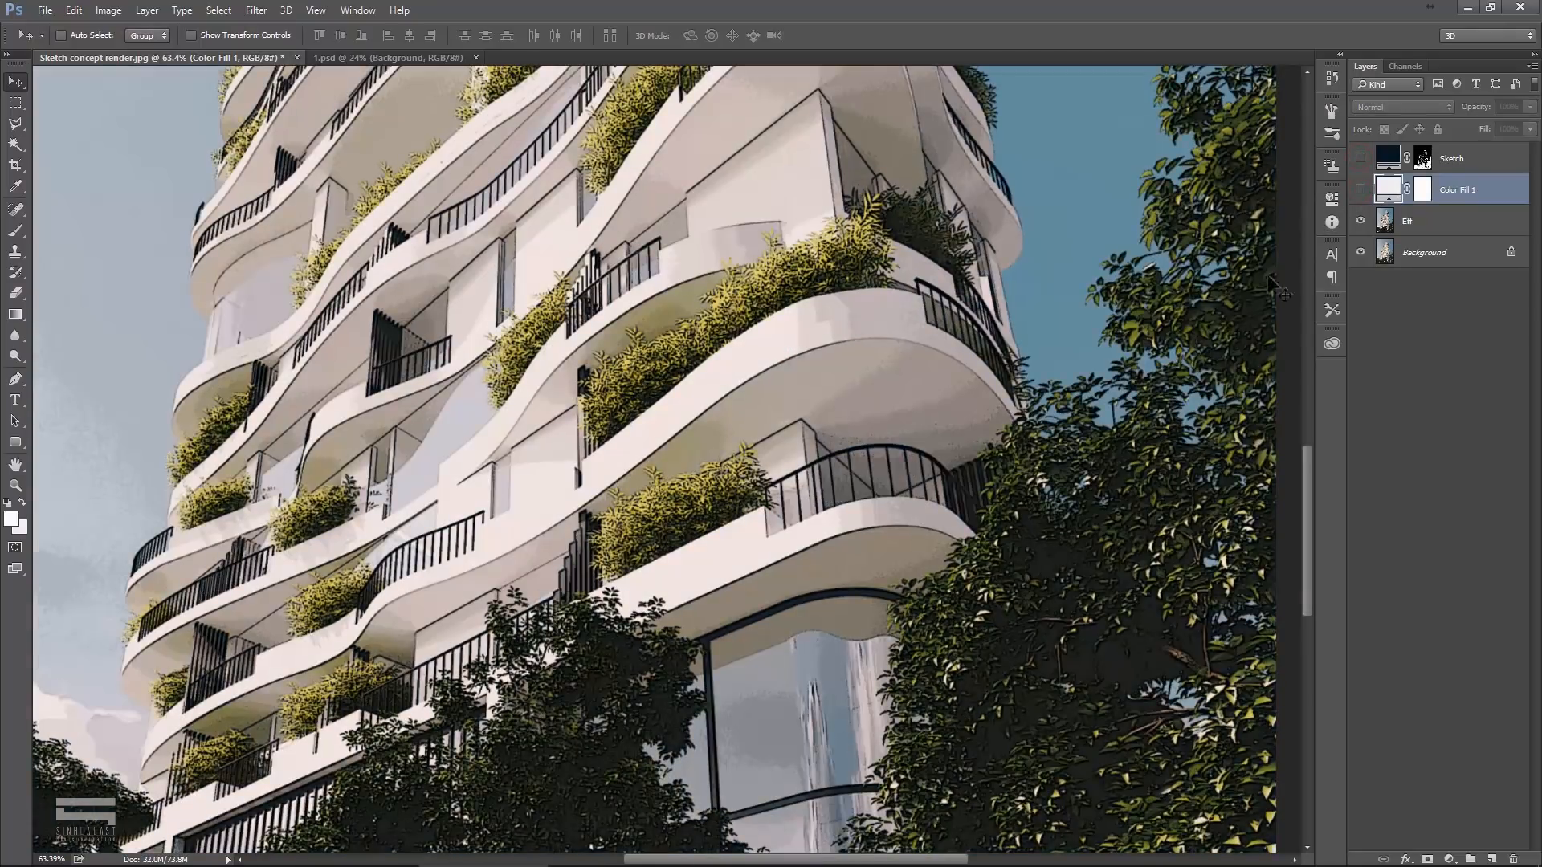
left_click(1442, 225)
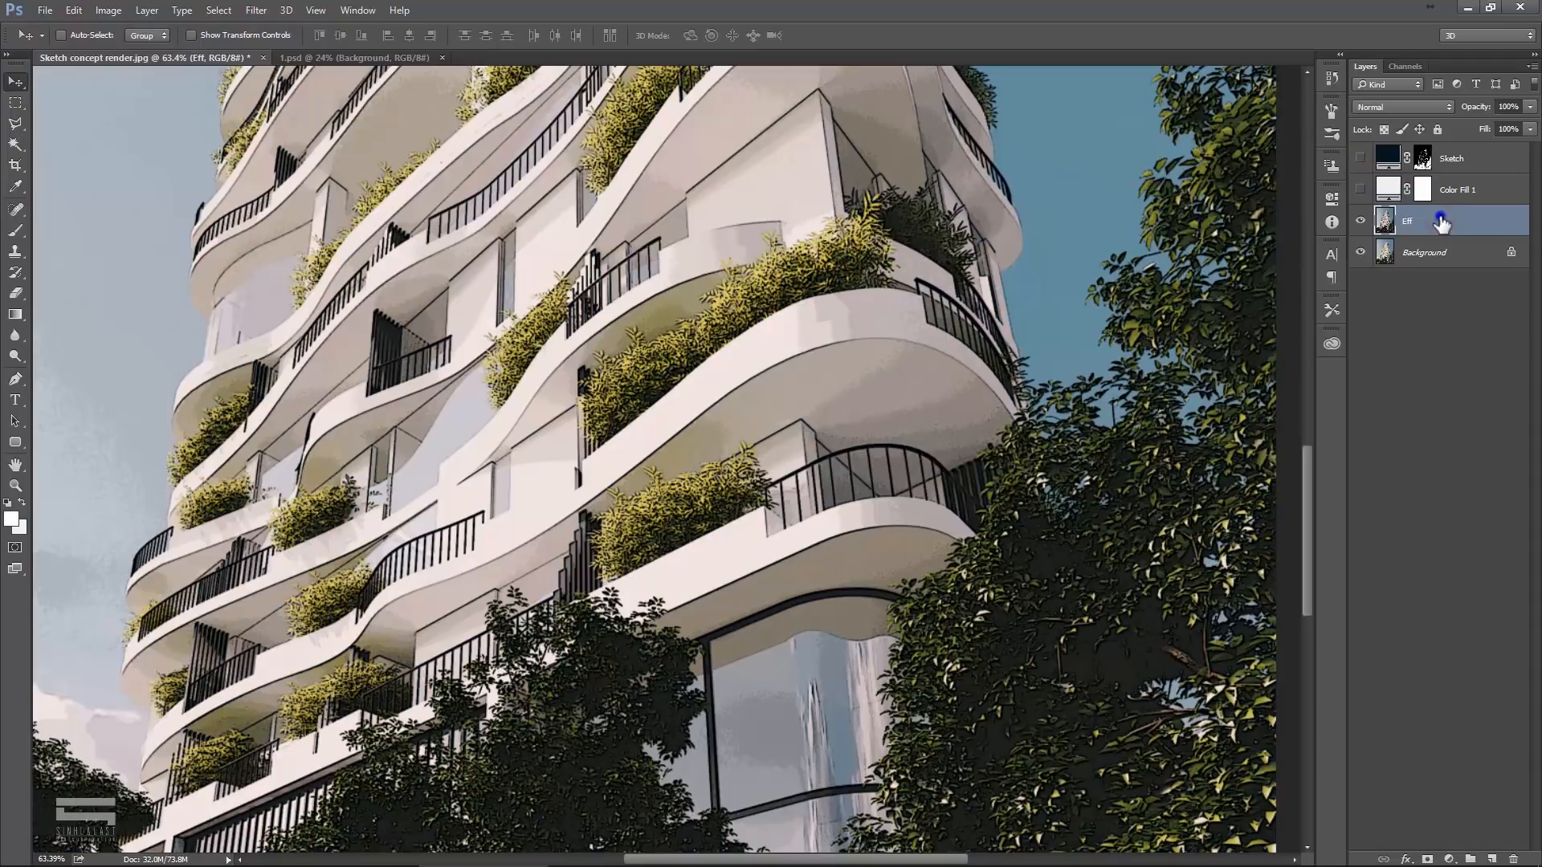
right_click(1442, 223)
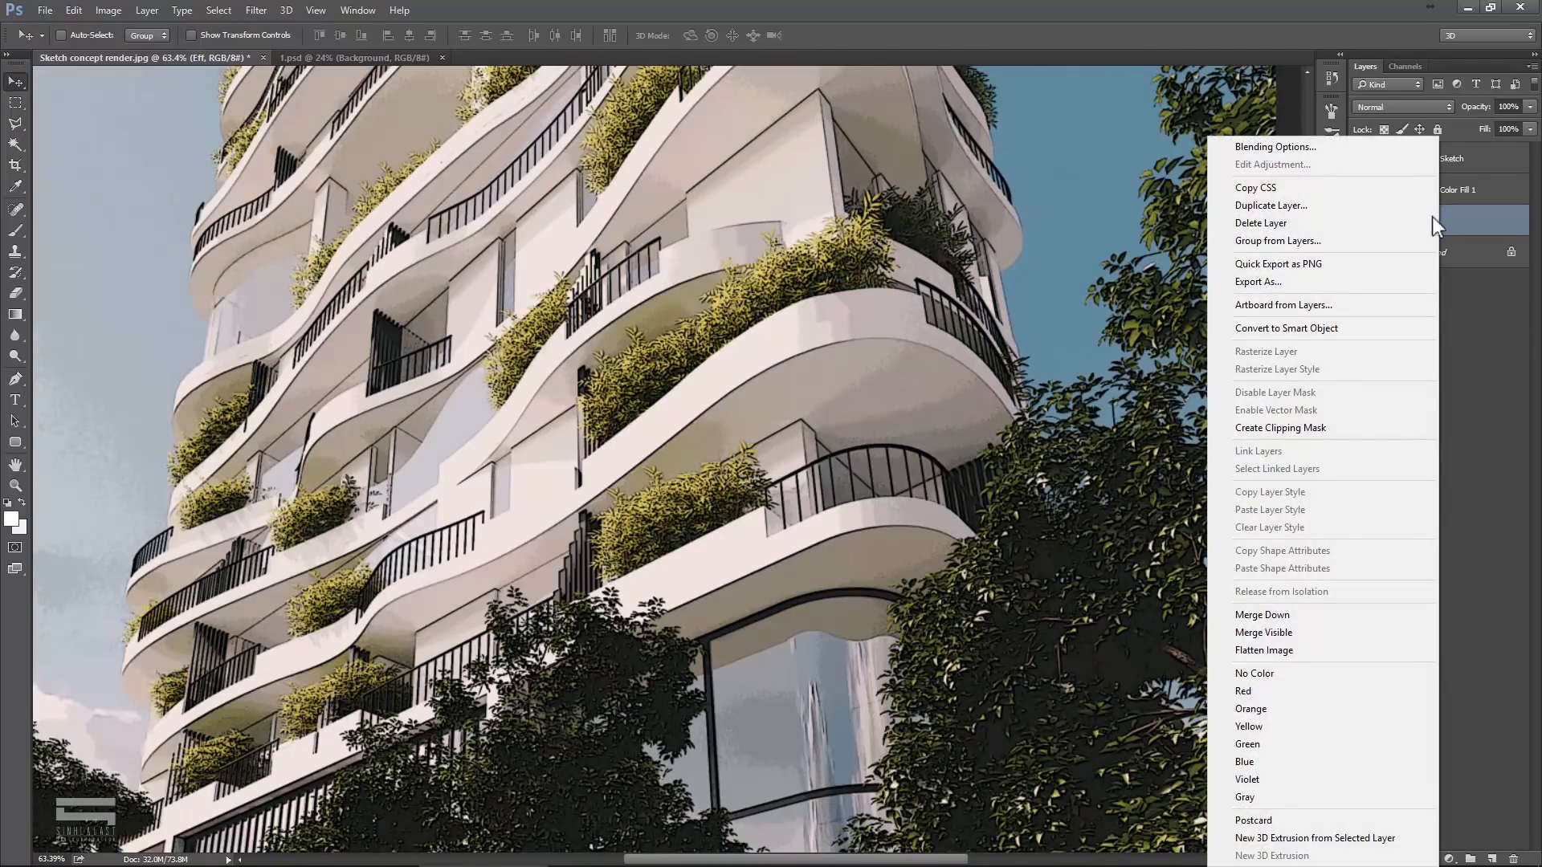
left_click(1260, 205)
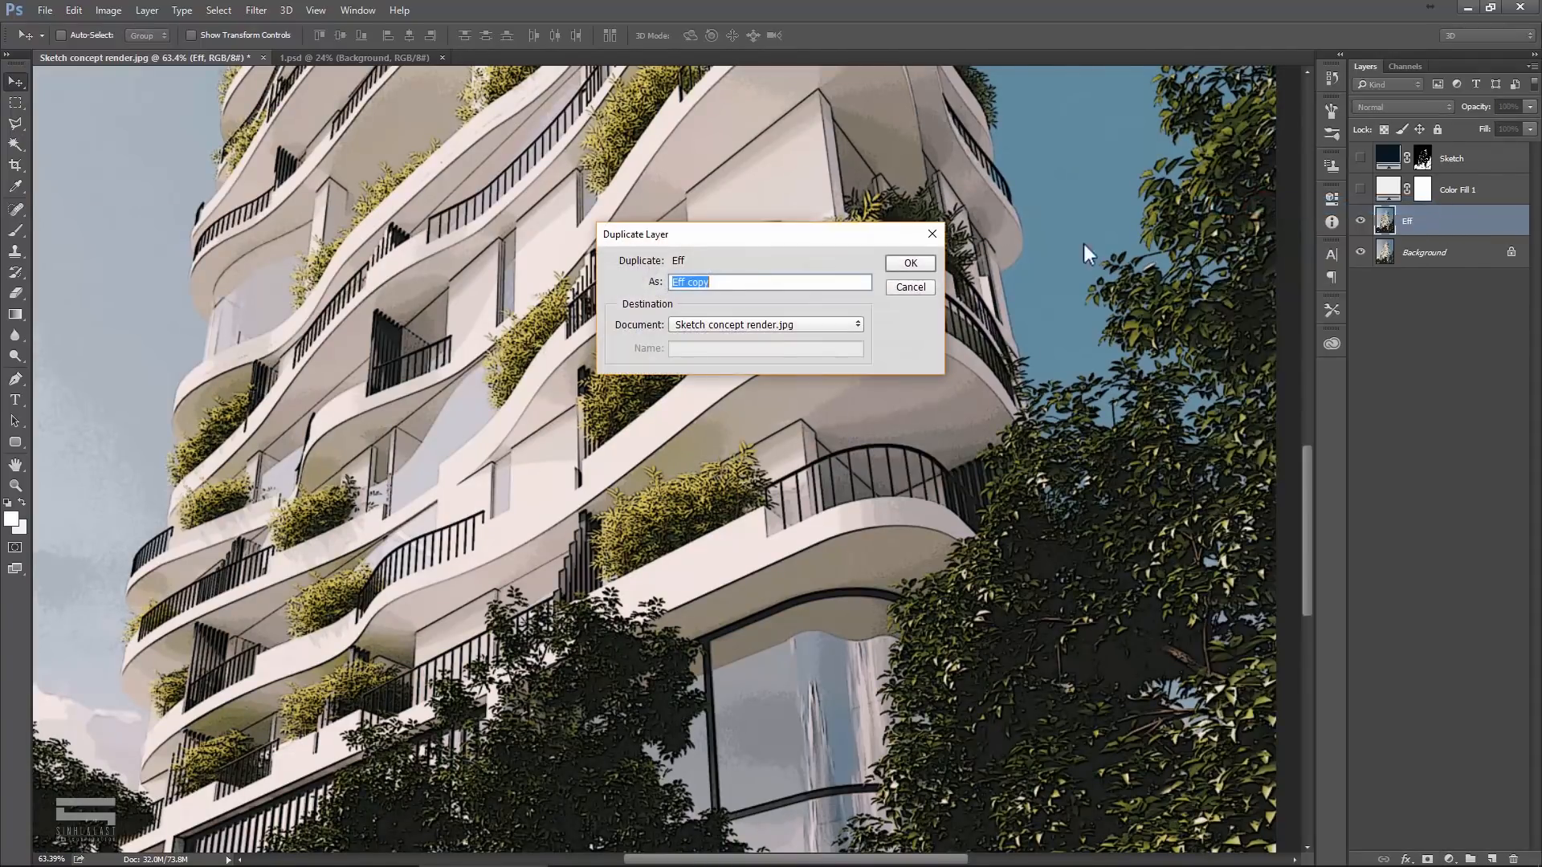
left_click(909, 264)
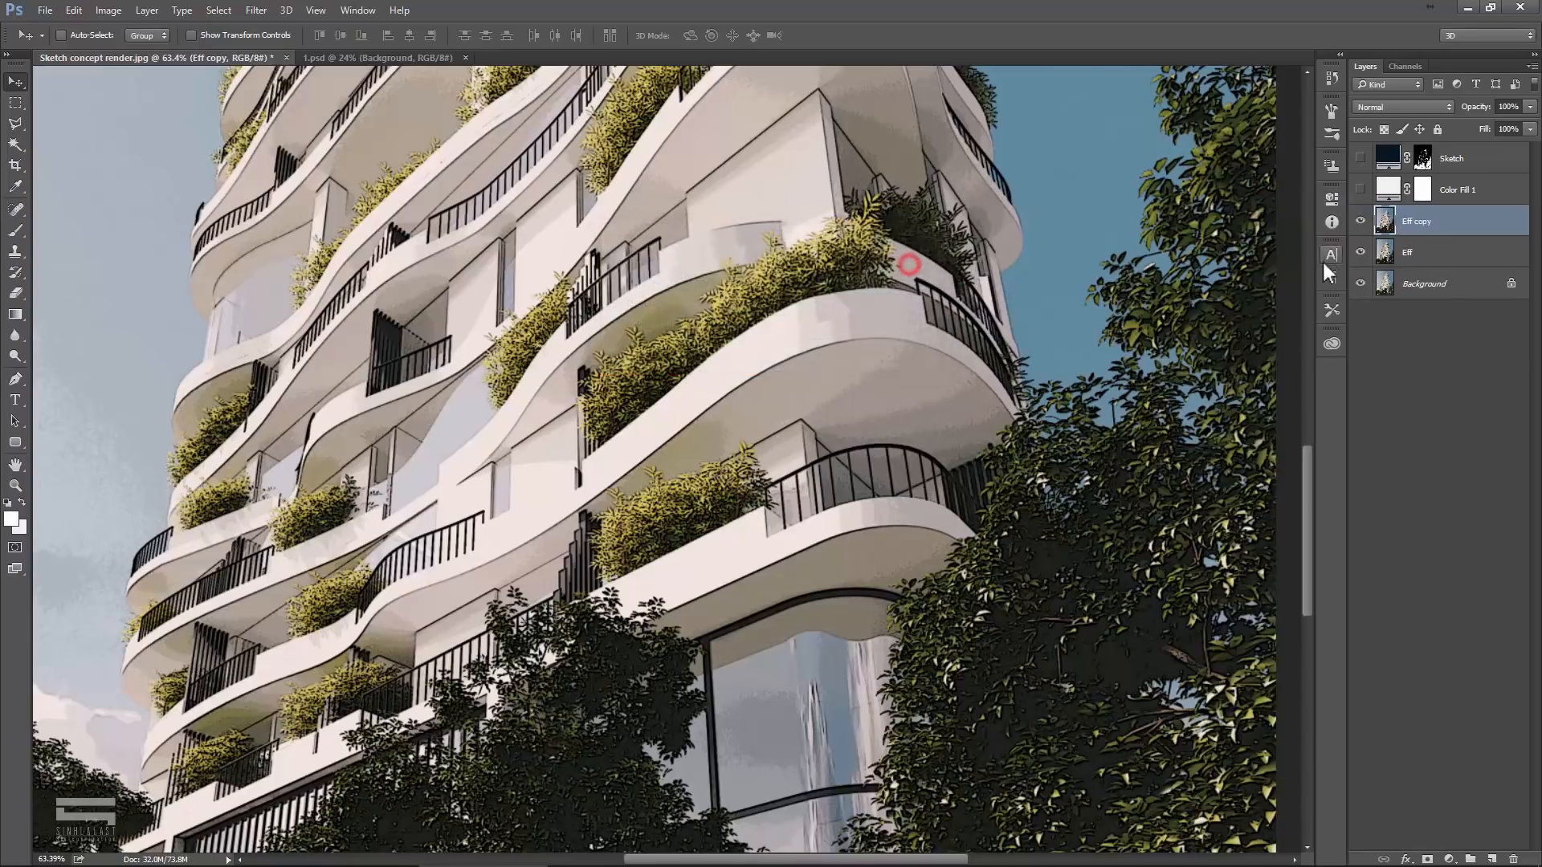
Step: Rename the duplicated Eff layer as Highpass and move it above the off-white fill layer
double_click(1414, 225)
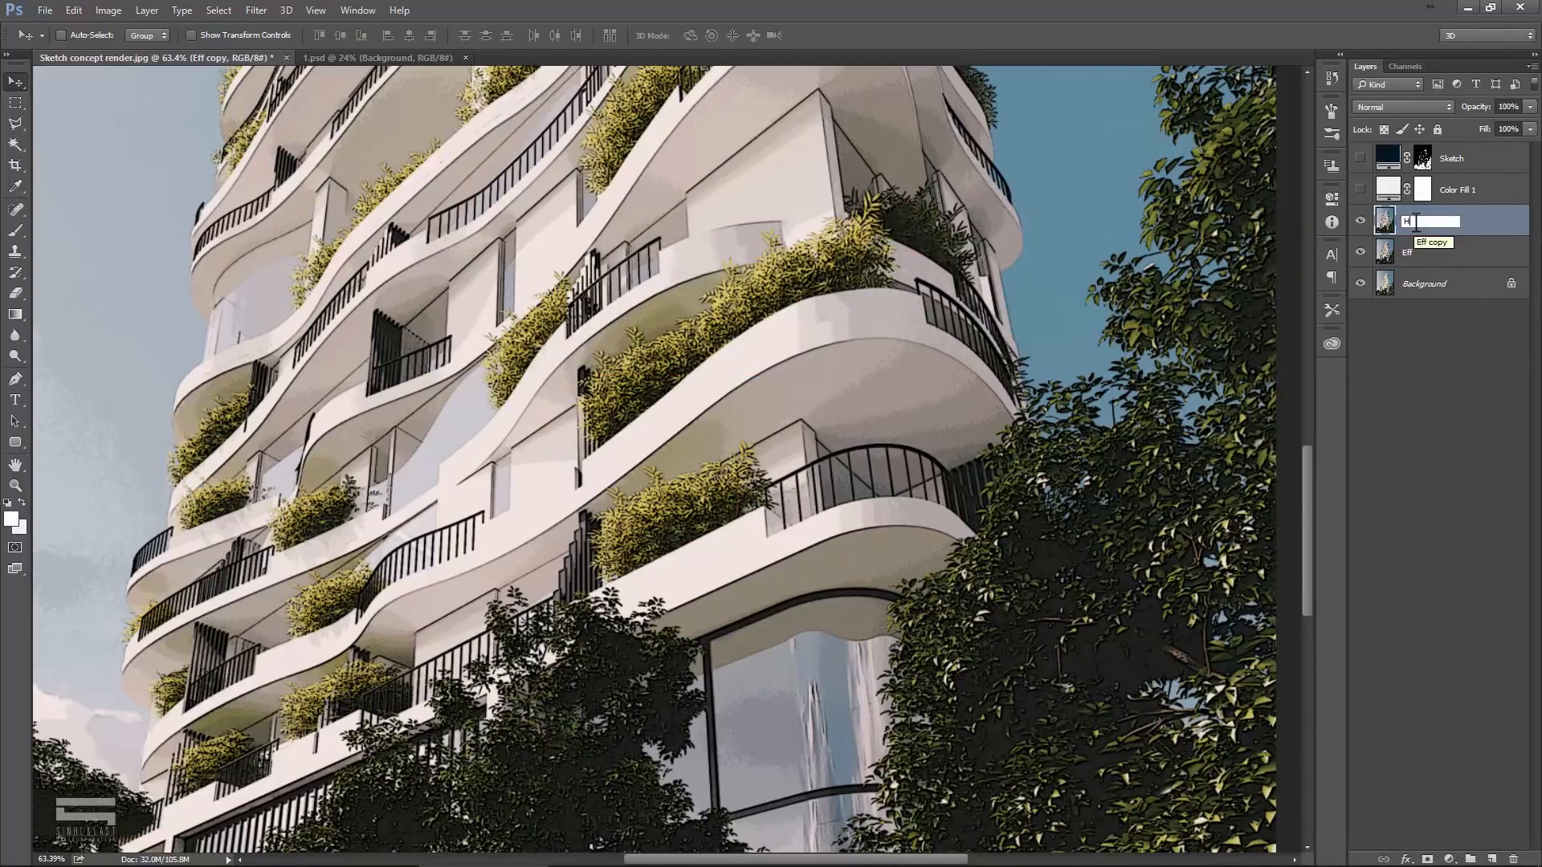
type("Highpass")
key("Return")
left_click_drag(1444, 216, 1453, 190)
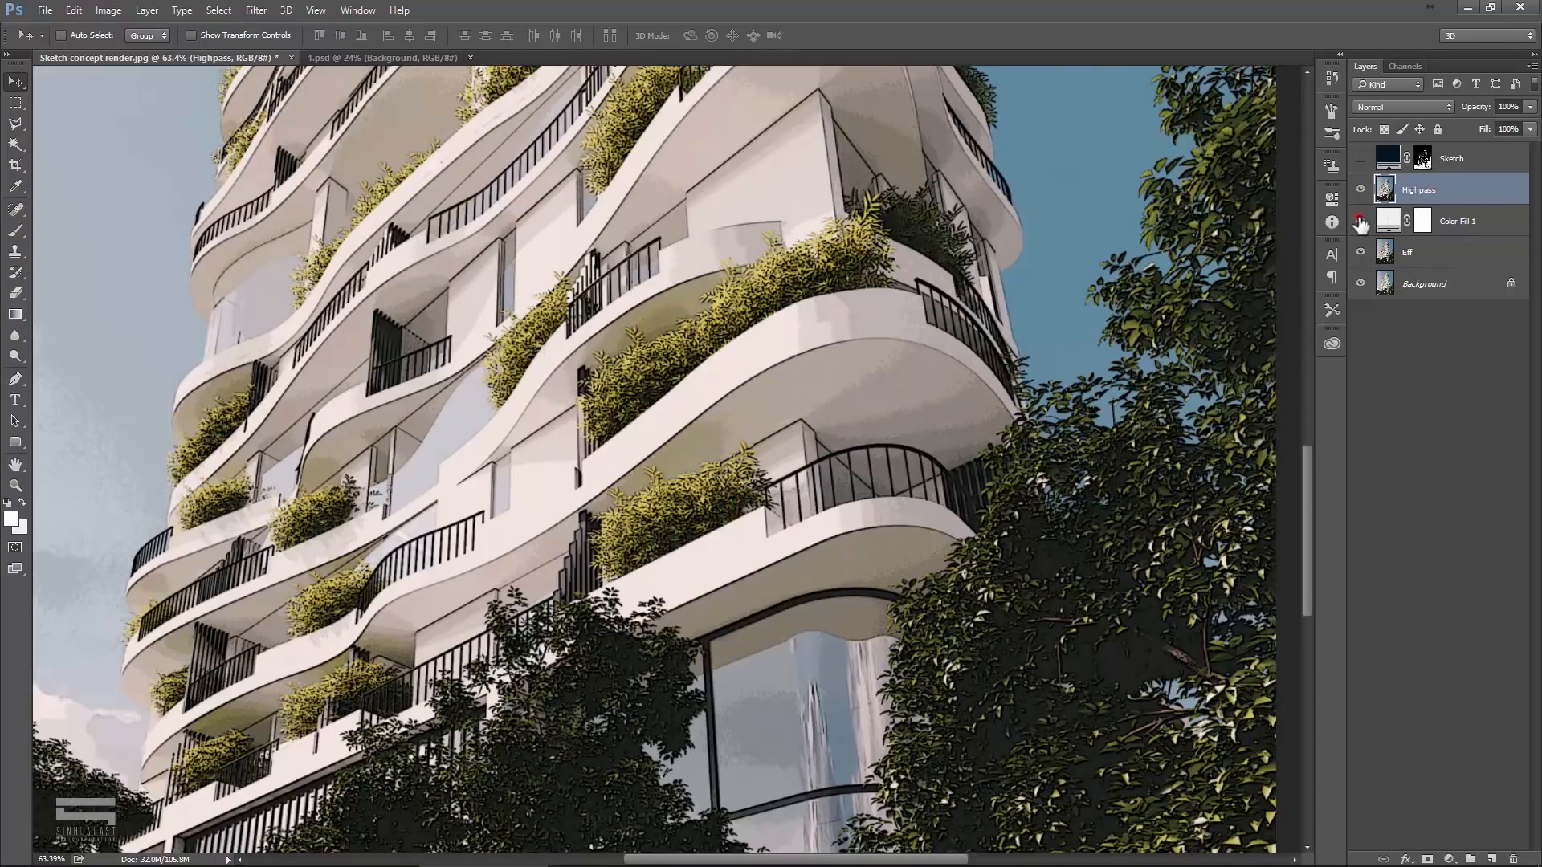
Step: Apply the High Pass filter to the Highpass layer with a radius of 2.0 pixels
scroll(811, 277, "down", 2)
left_click_drag(800, 272, 819, 320)
key("ctrl+z")
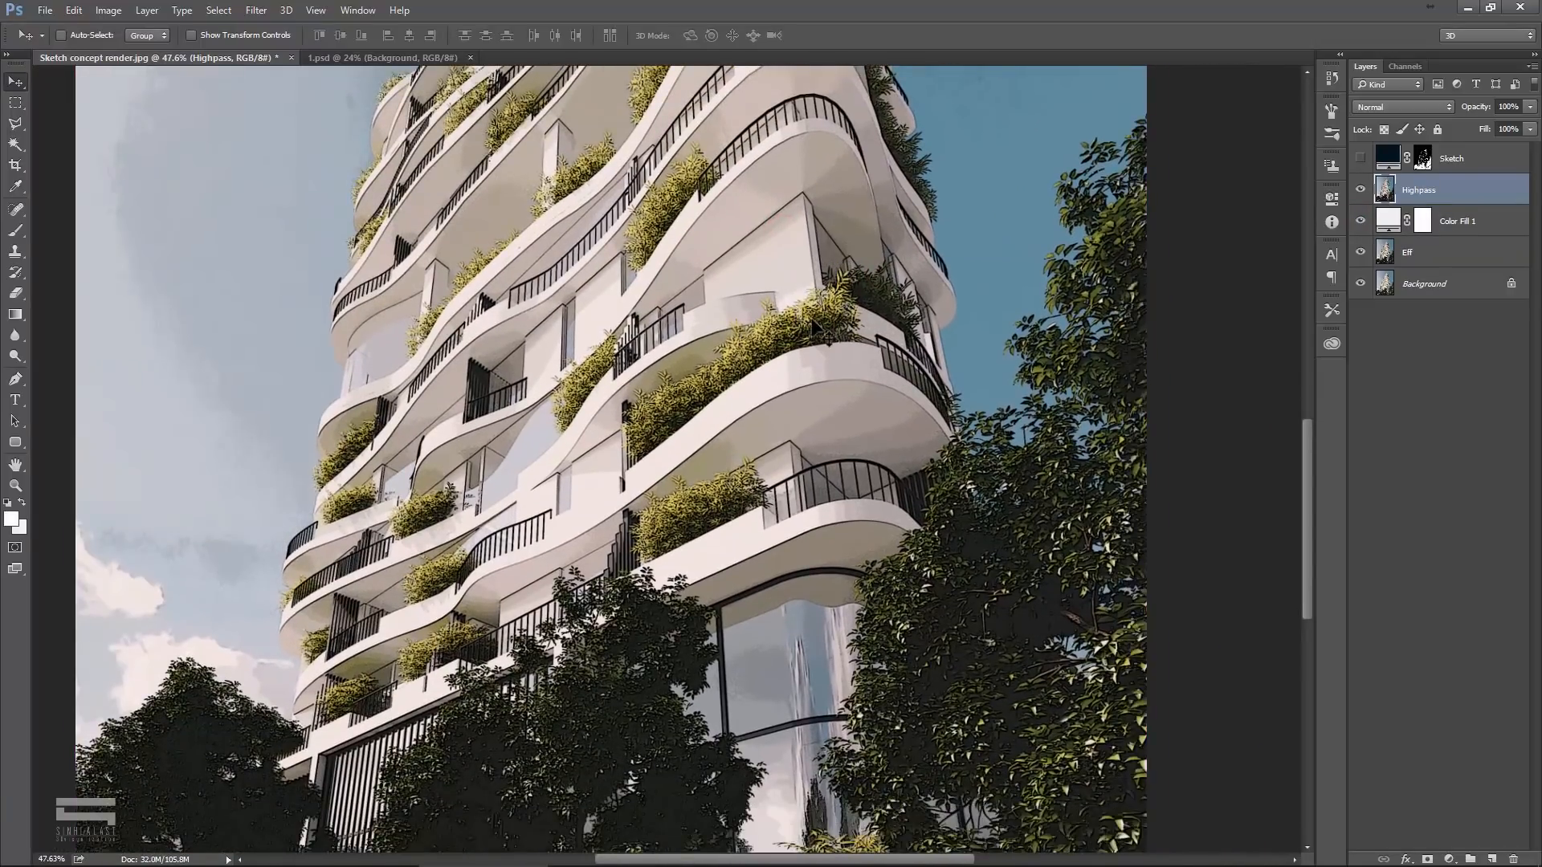
left_click(255, 11)
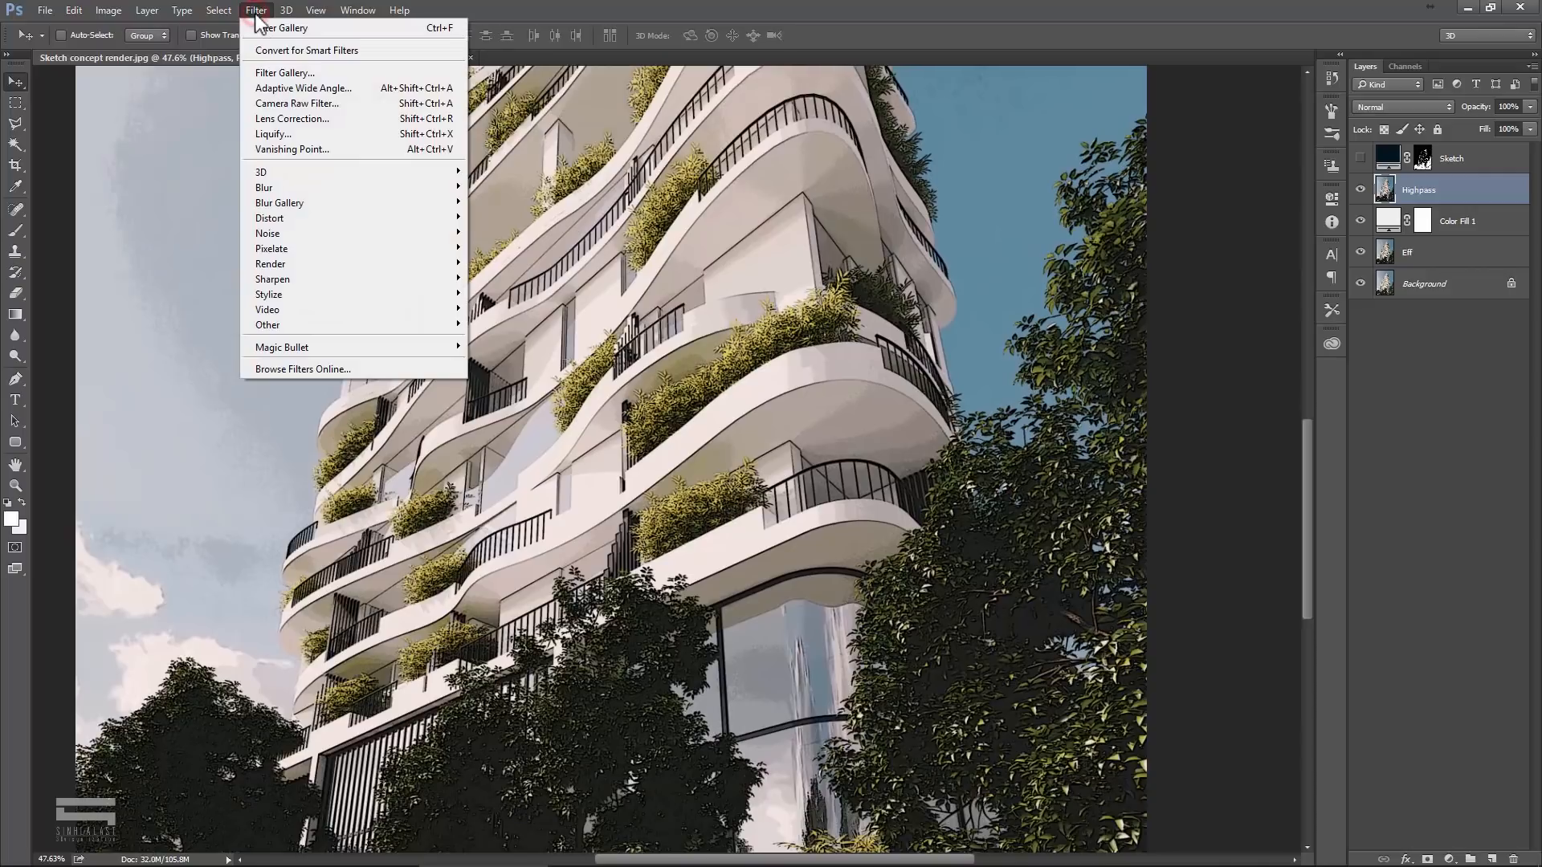
mouse_move(277, 324)
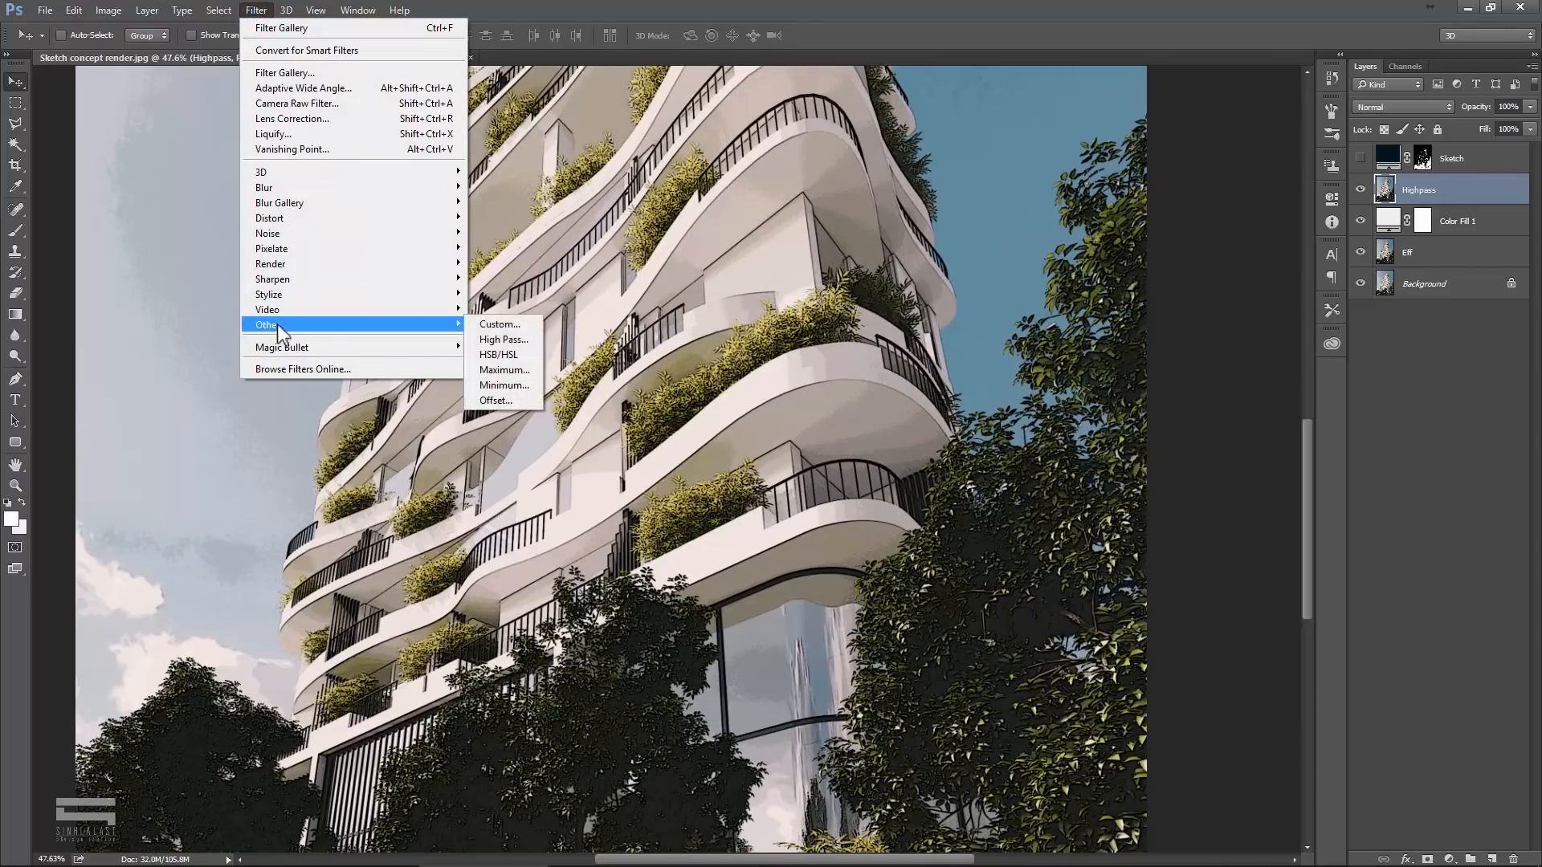
left_click(527, 340)
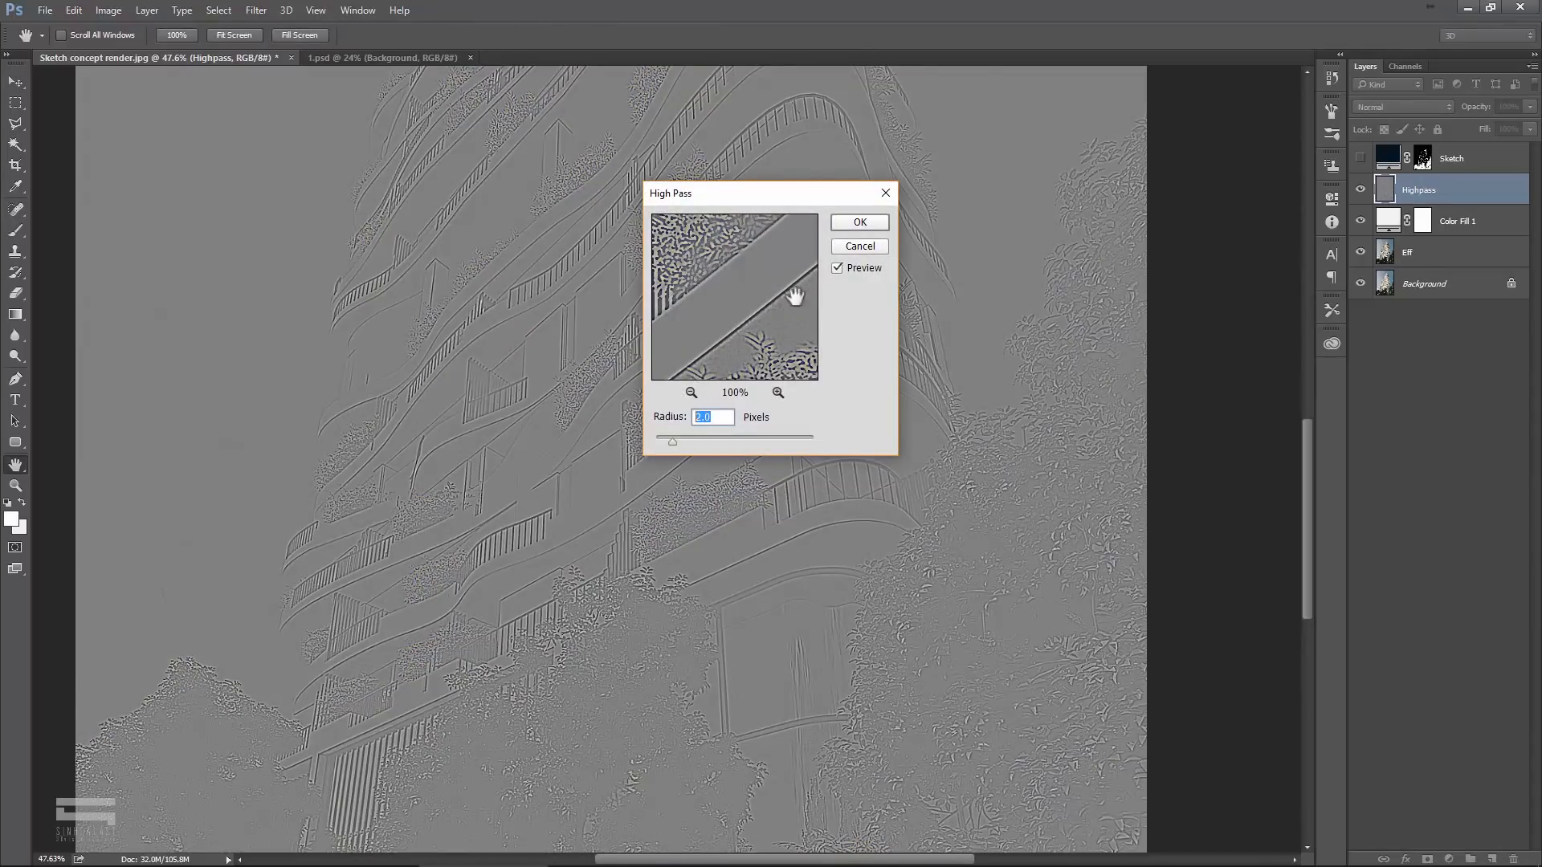
left_click(852, 224)
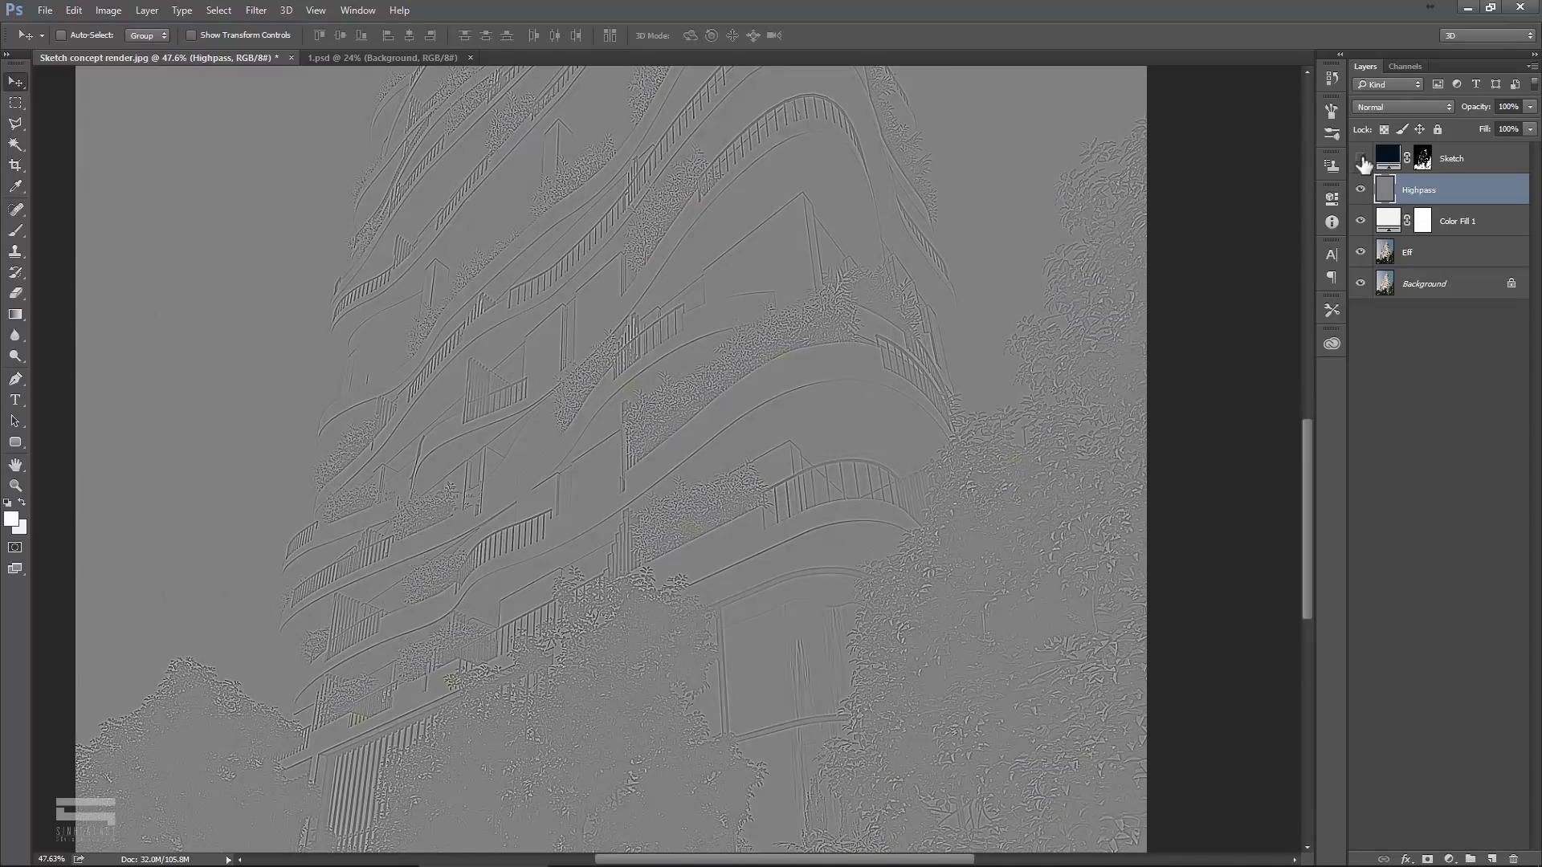
Step: Set the Highpass layer's blend mode to Hard Light and inspect the balcony line work up close
left_click(1419, 109)
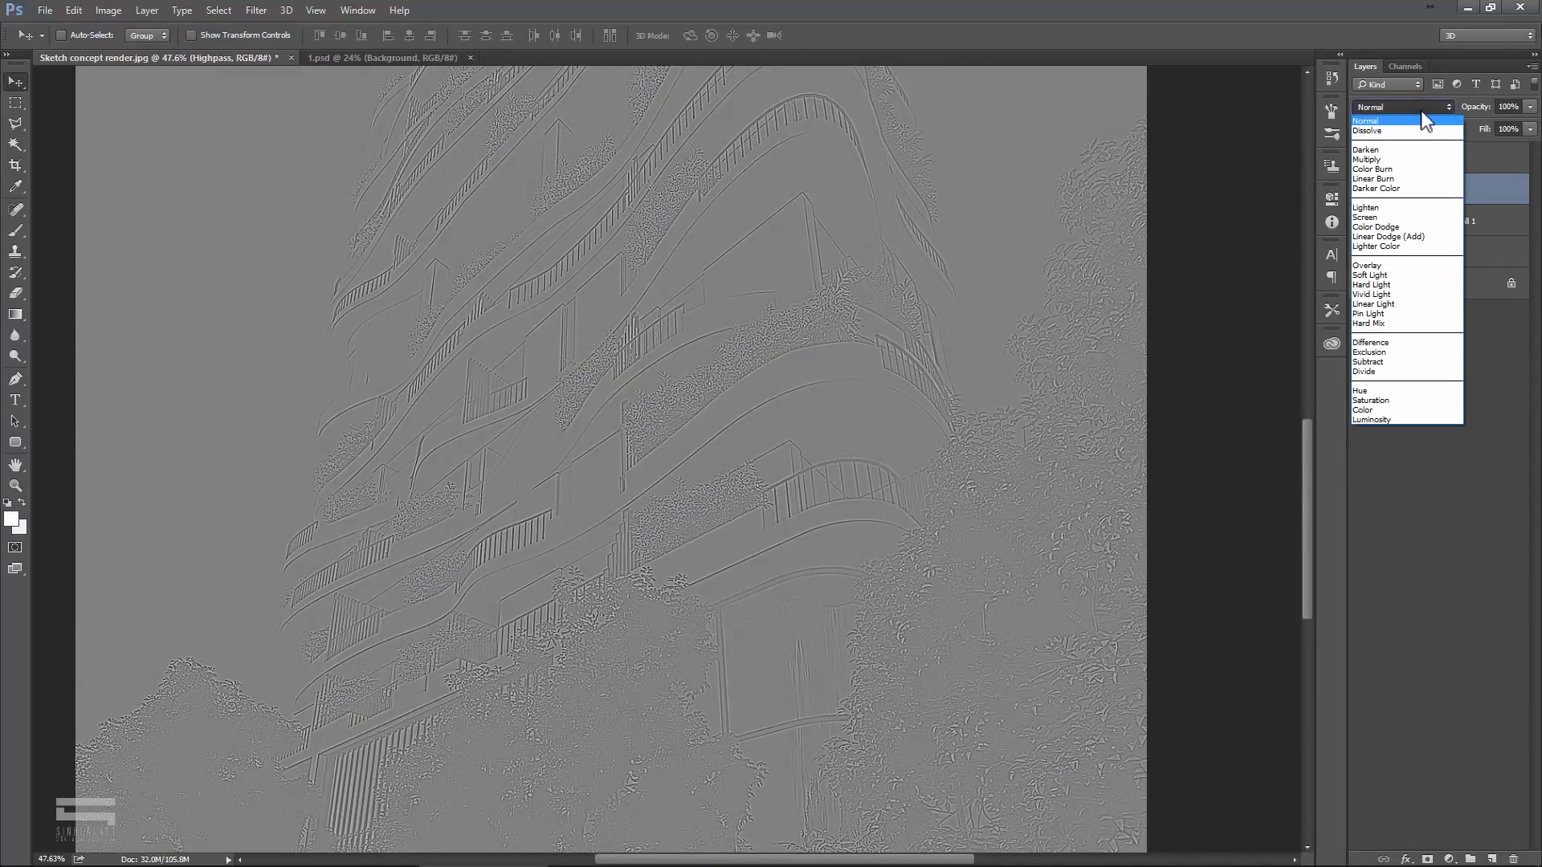
left_click(1370, 286)
left_click(673, 347)
scroll(471, 334, "up", 3)
scroll(394, 289, "up", 2)
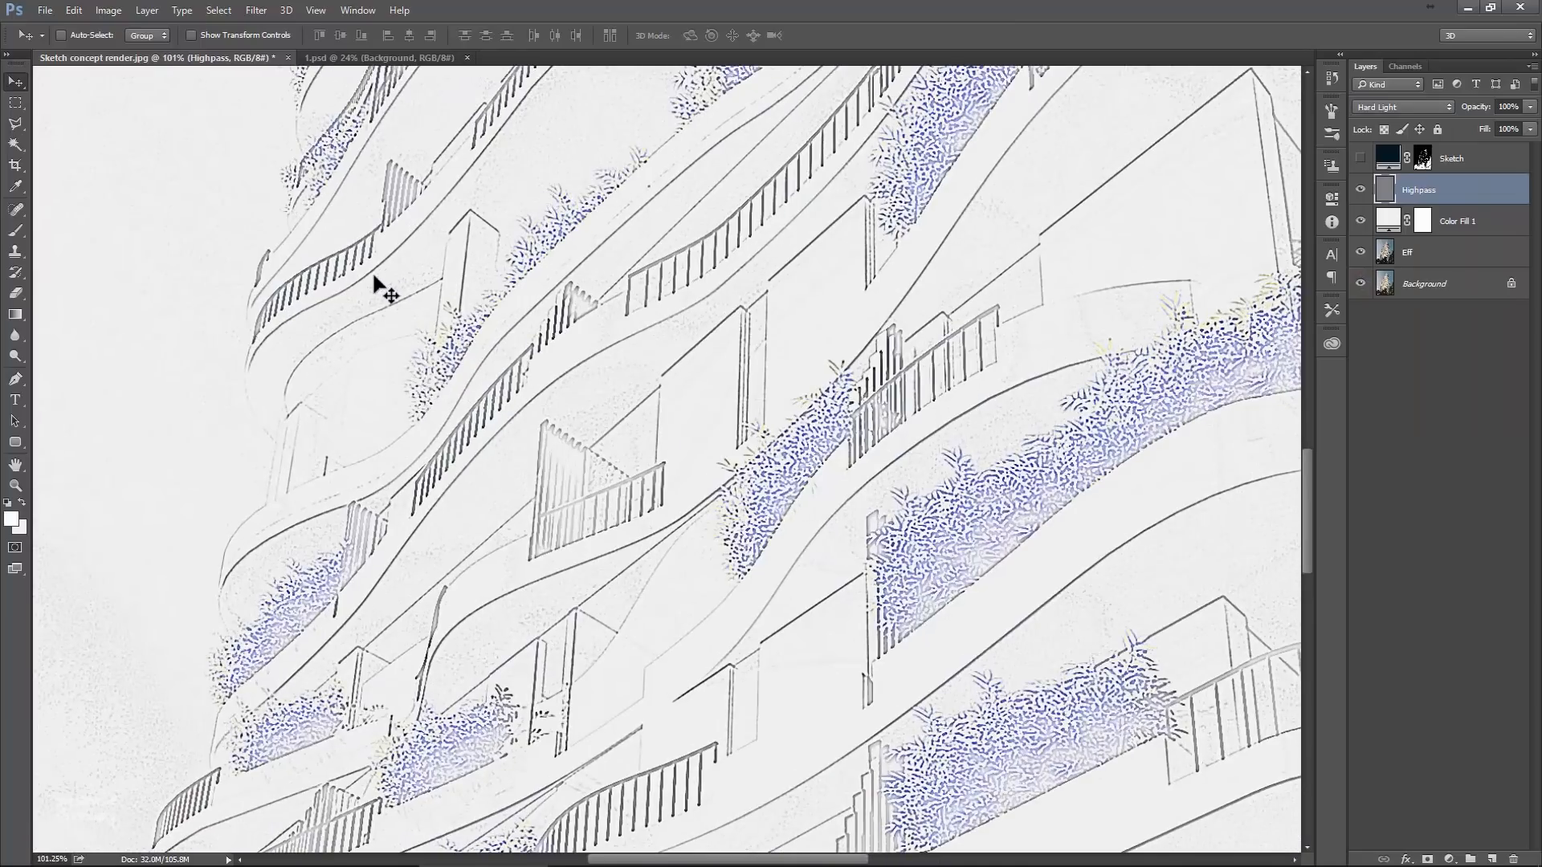
Step: Show the Sketch layer and compare the balcony line work with the Highpass layer hidden and shown
left_click(1357, 158)
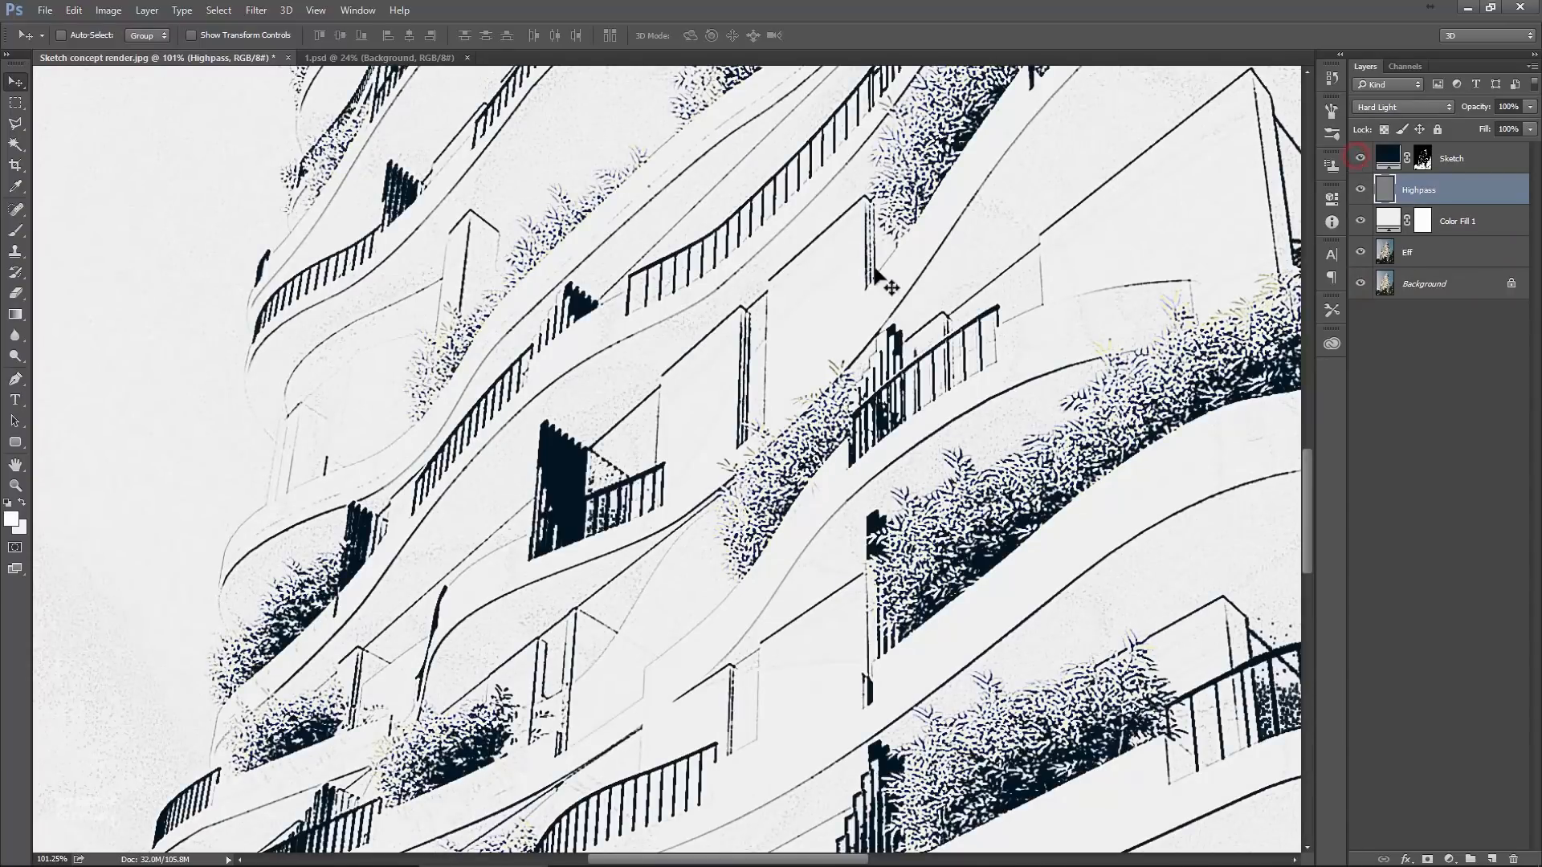
left_click_drag(396, 367, 437, 382)
scroll(395, 377, "up", 2)
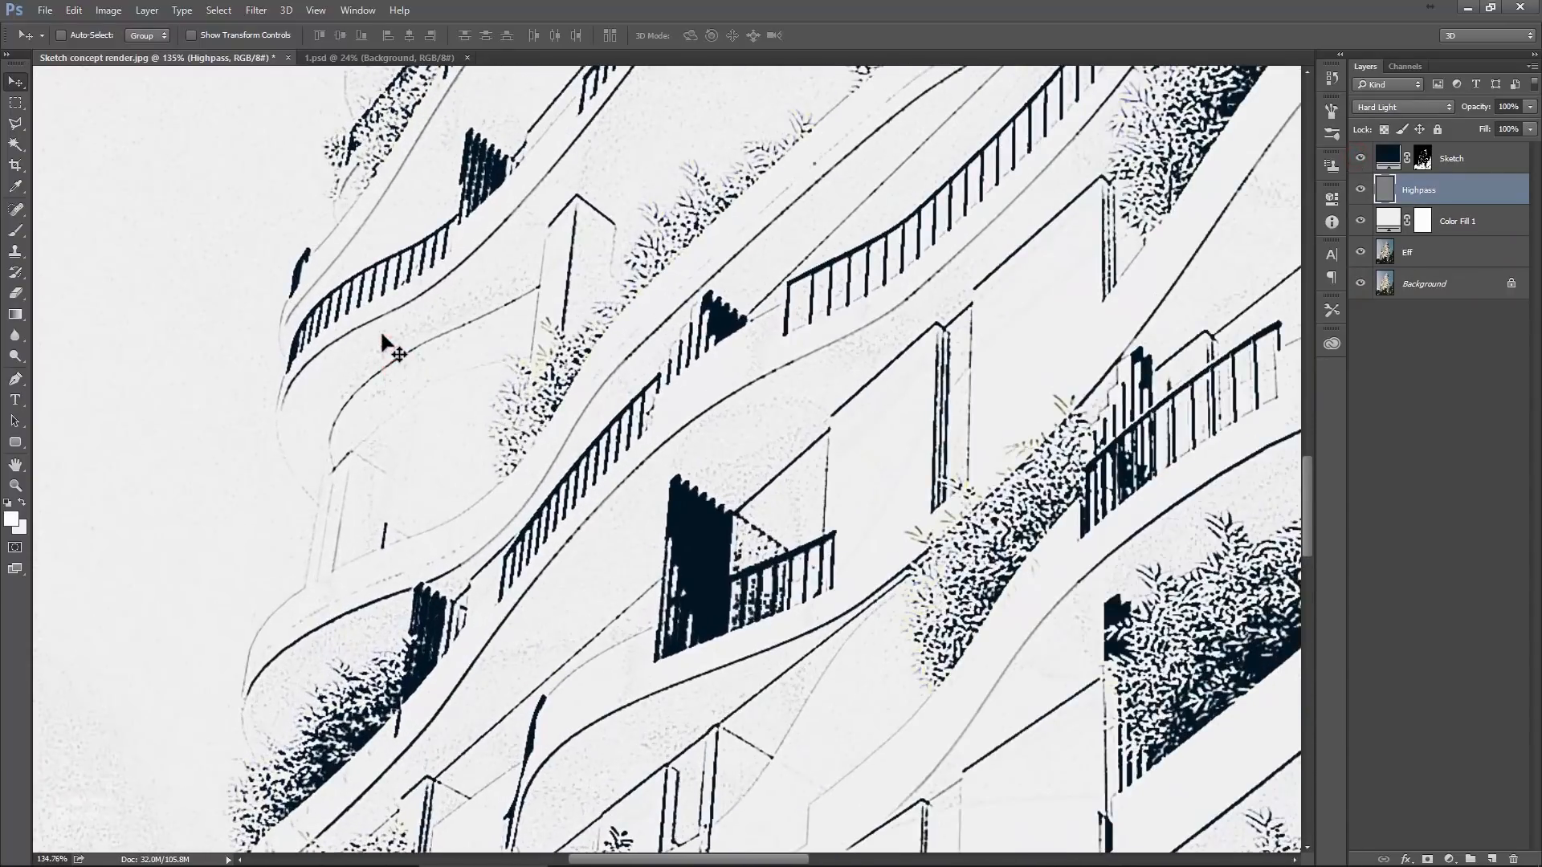
left_click(1361, 190)
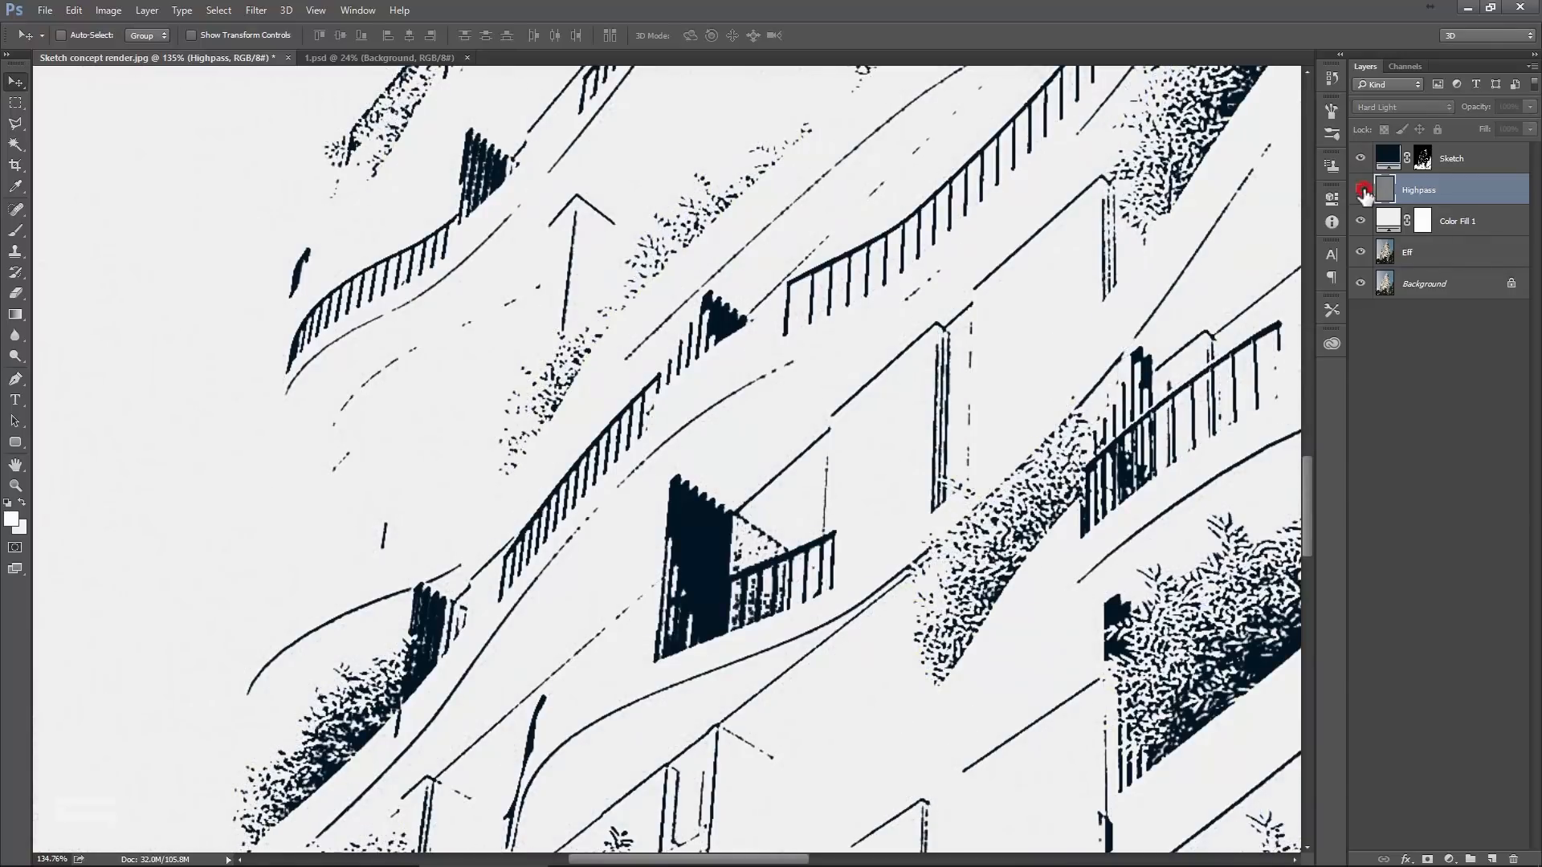
left_click(1360, 190)
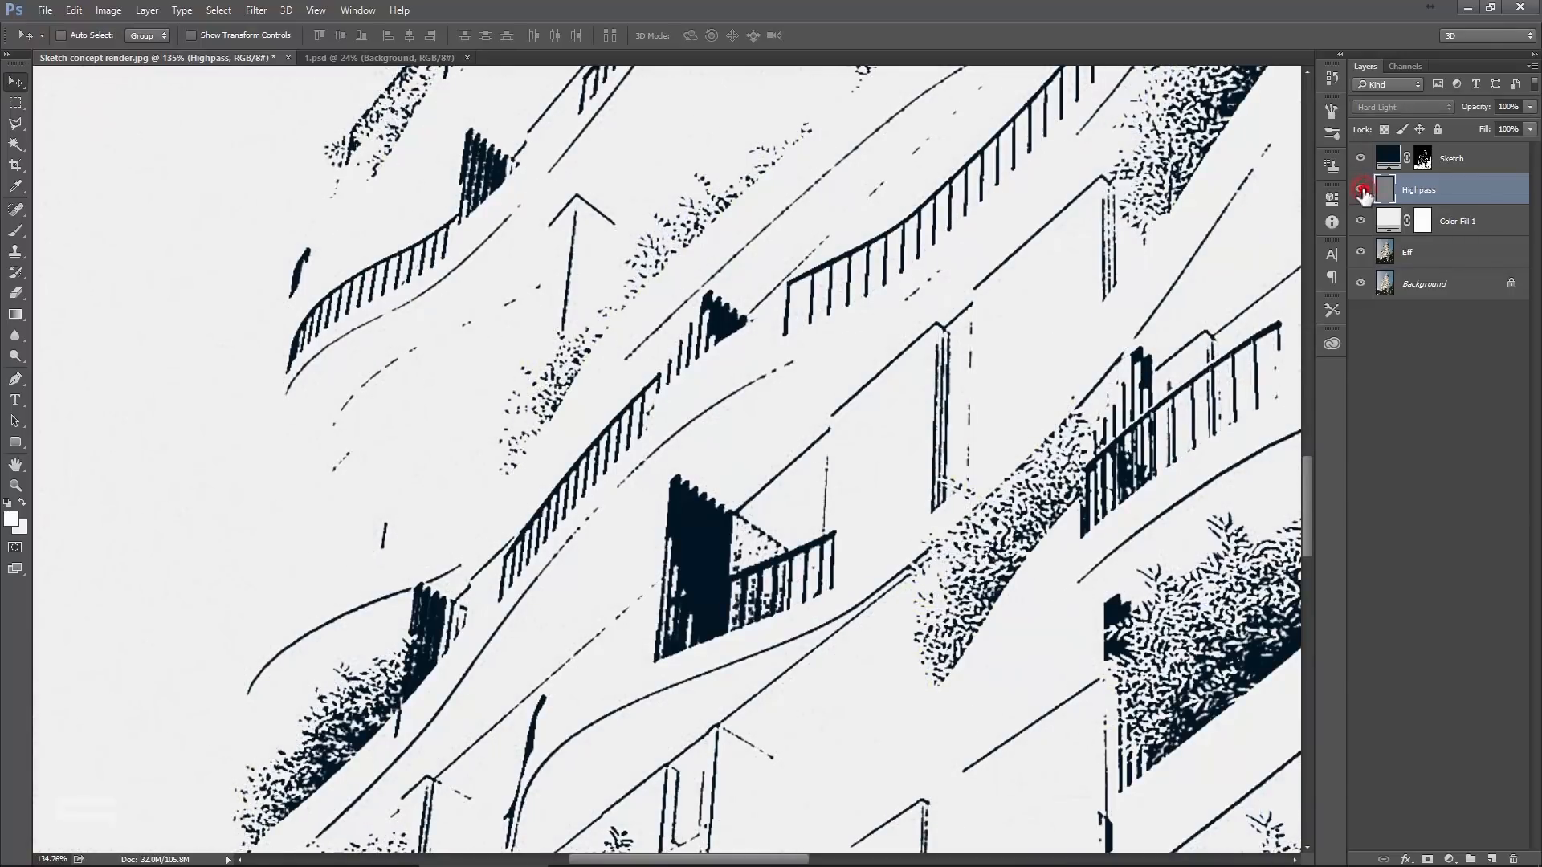
scroll(776, 395, "down", 5)
left_click_drag(776, 395, 713, 487)
Step: Duplicate the Highpass layer to strengthen the line work, and check the tower's lines
right_click(1475, 194)
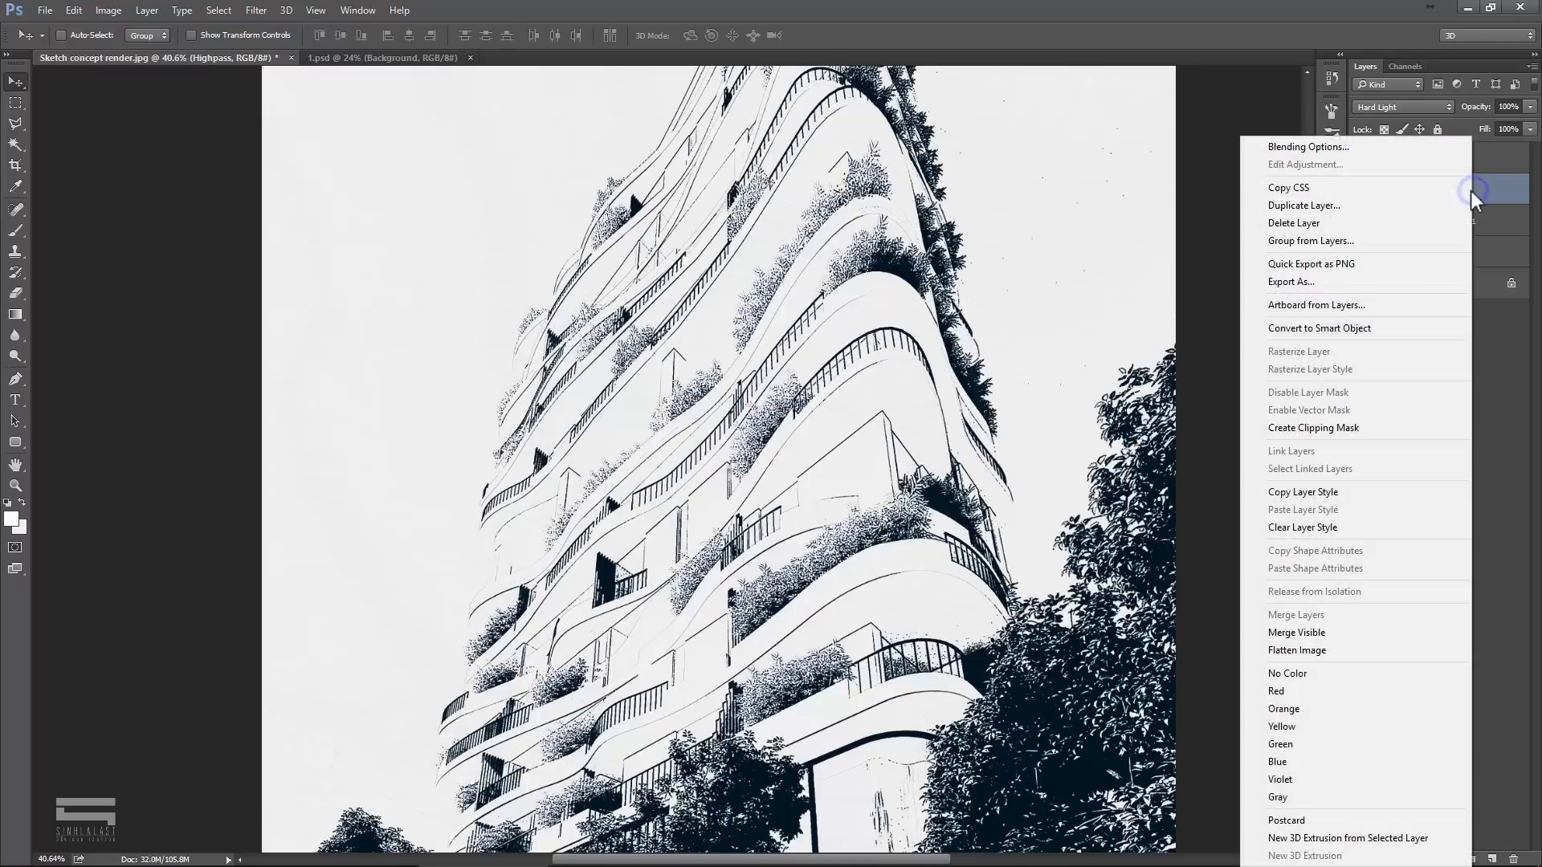
left_click(1325, 210)
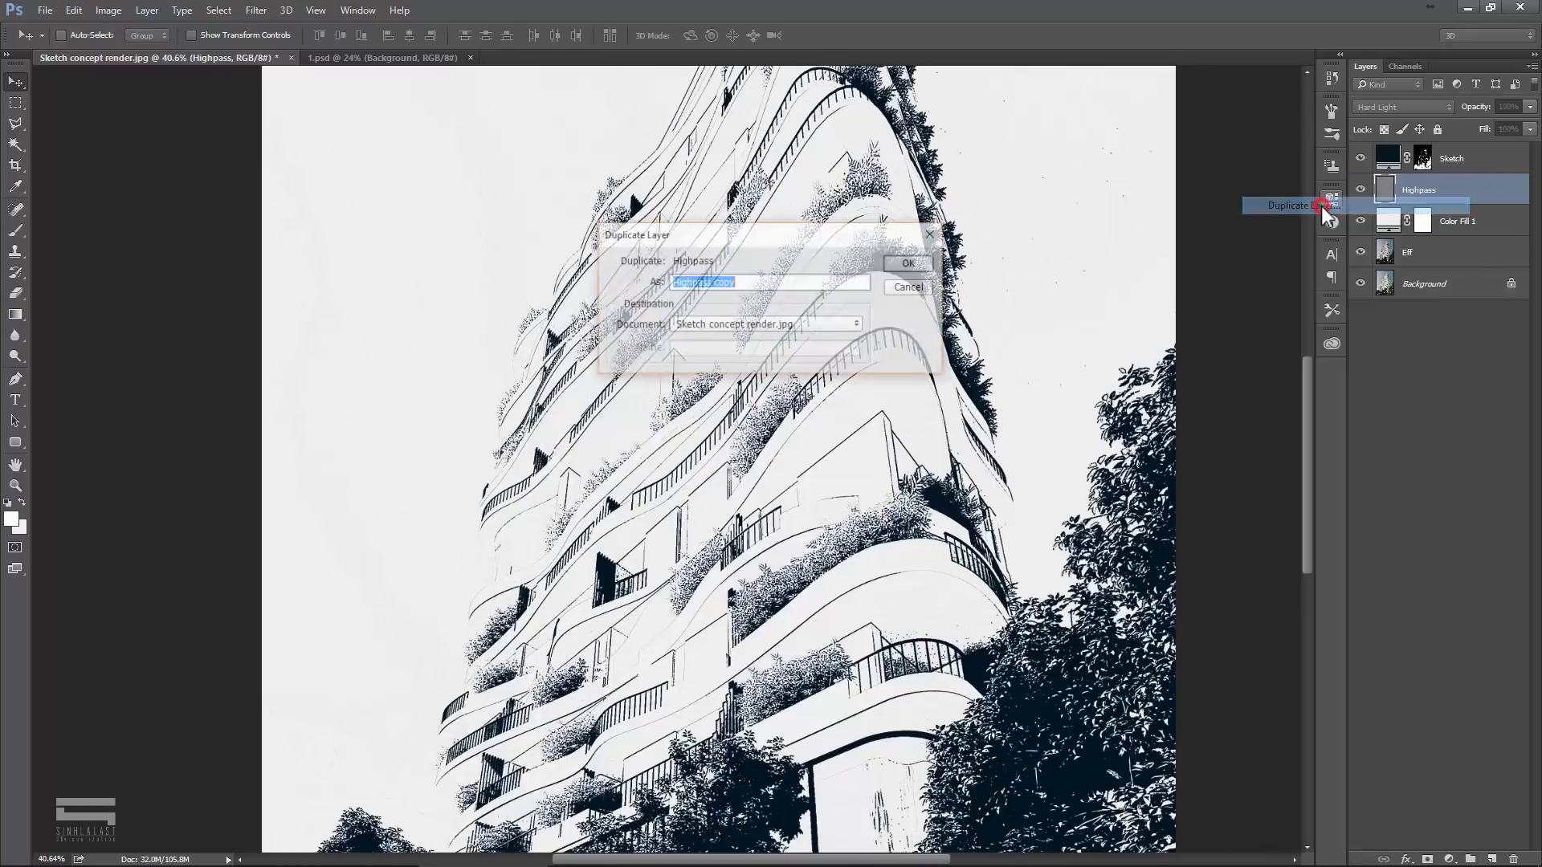
left_click(892, 266)
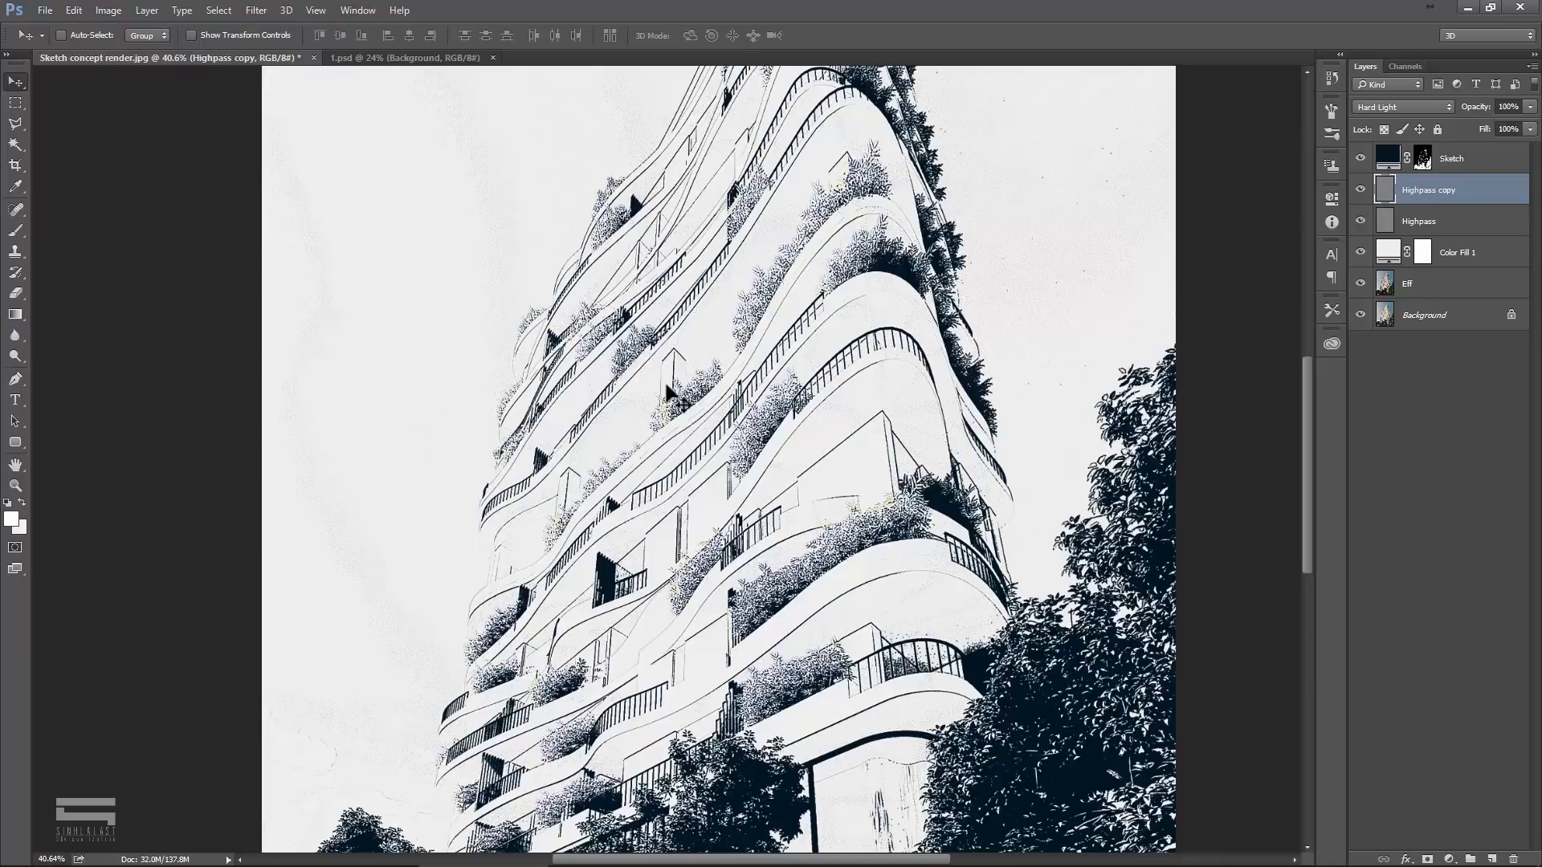
scroll(682, 394, "down", 5)
scroll(710, 404, "up", 2)
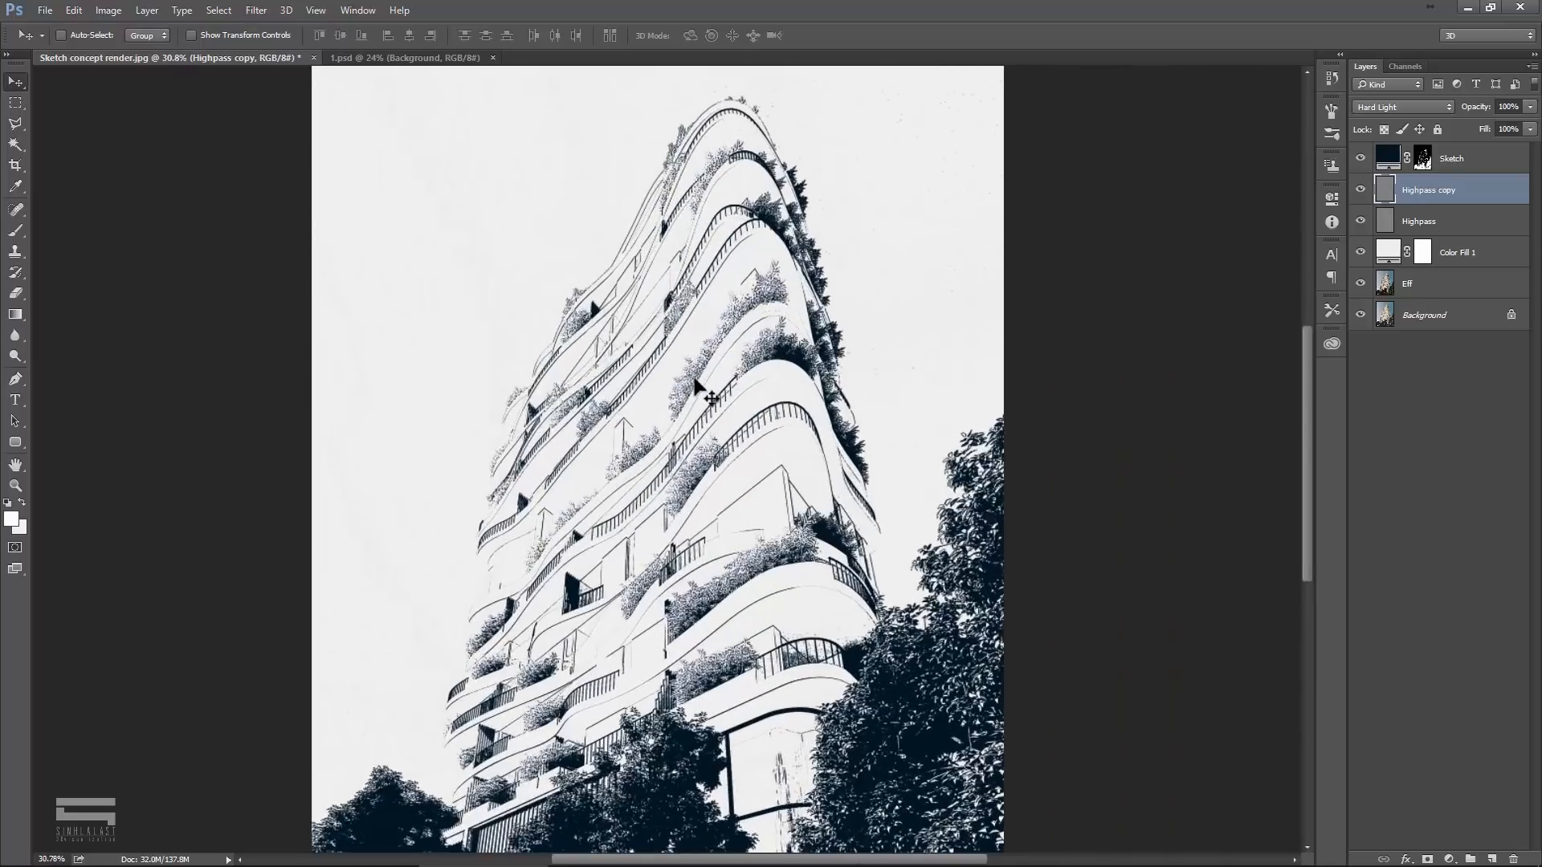
scroll(699, 426, "up", 3)
scroll(701, 502, "up", 2)
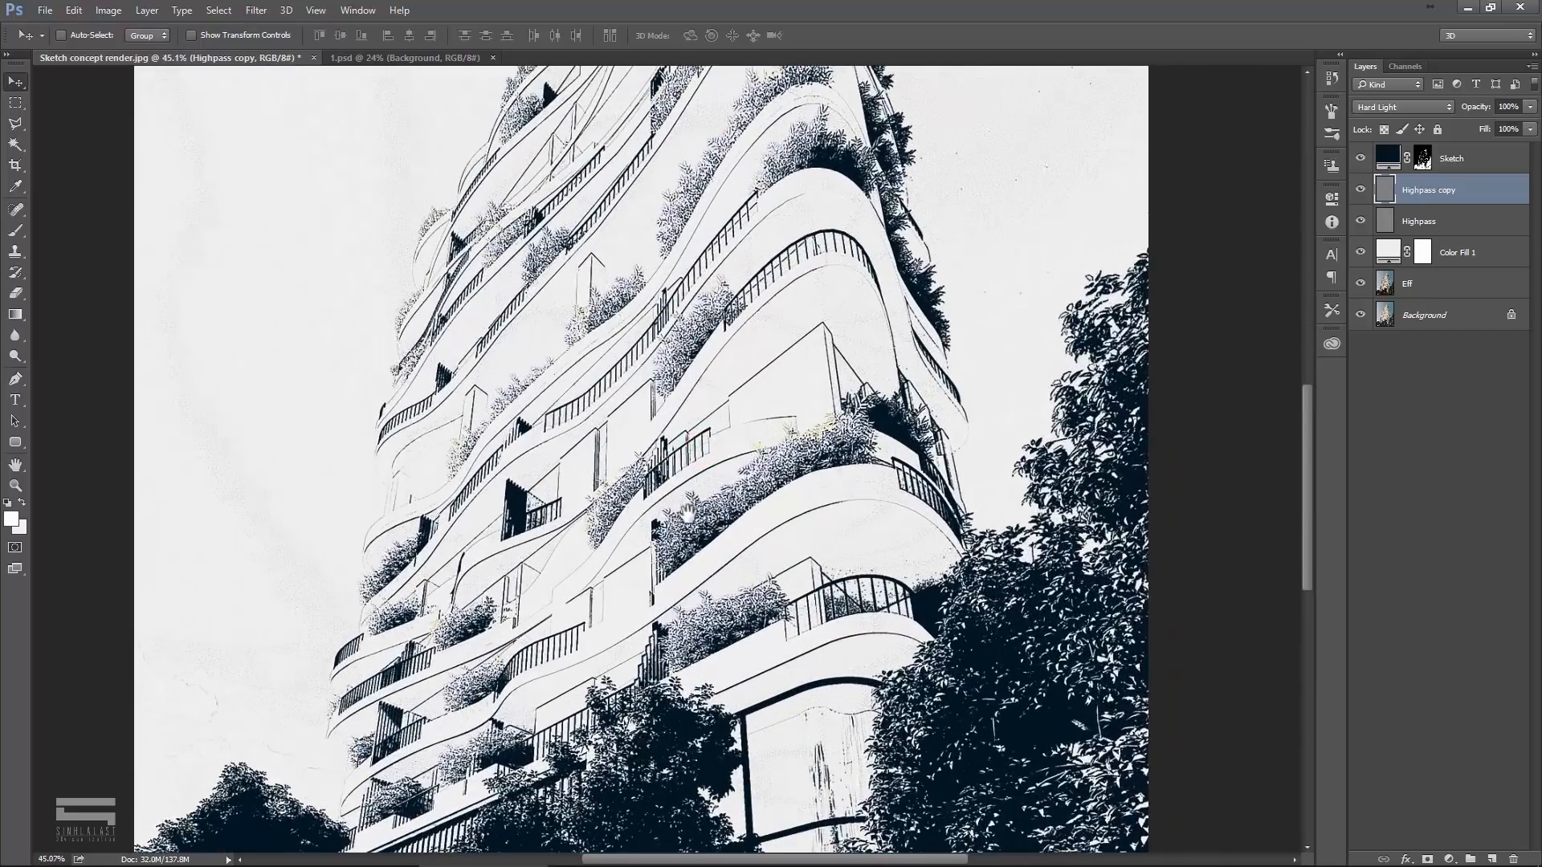
left_click_drag(715, 434, 718, 416)
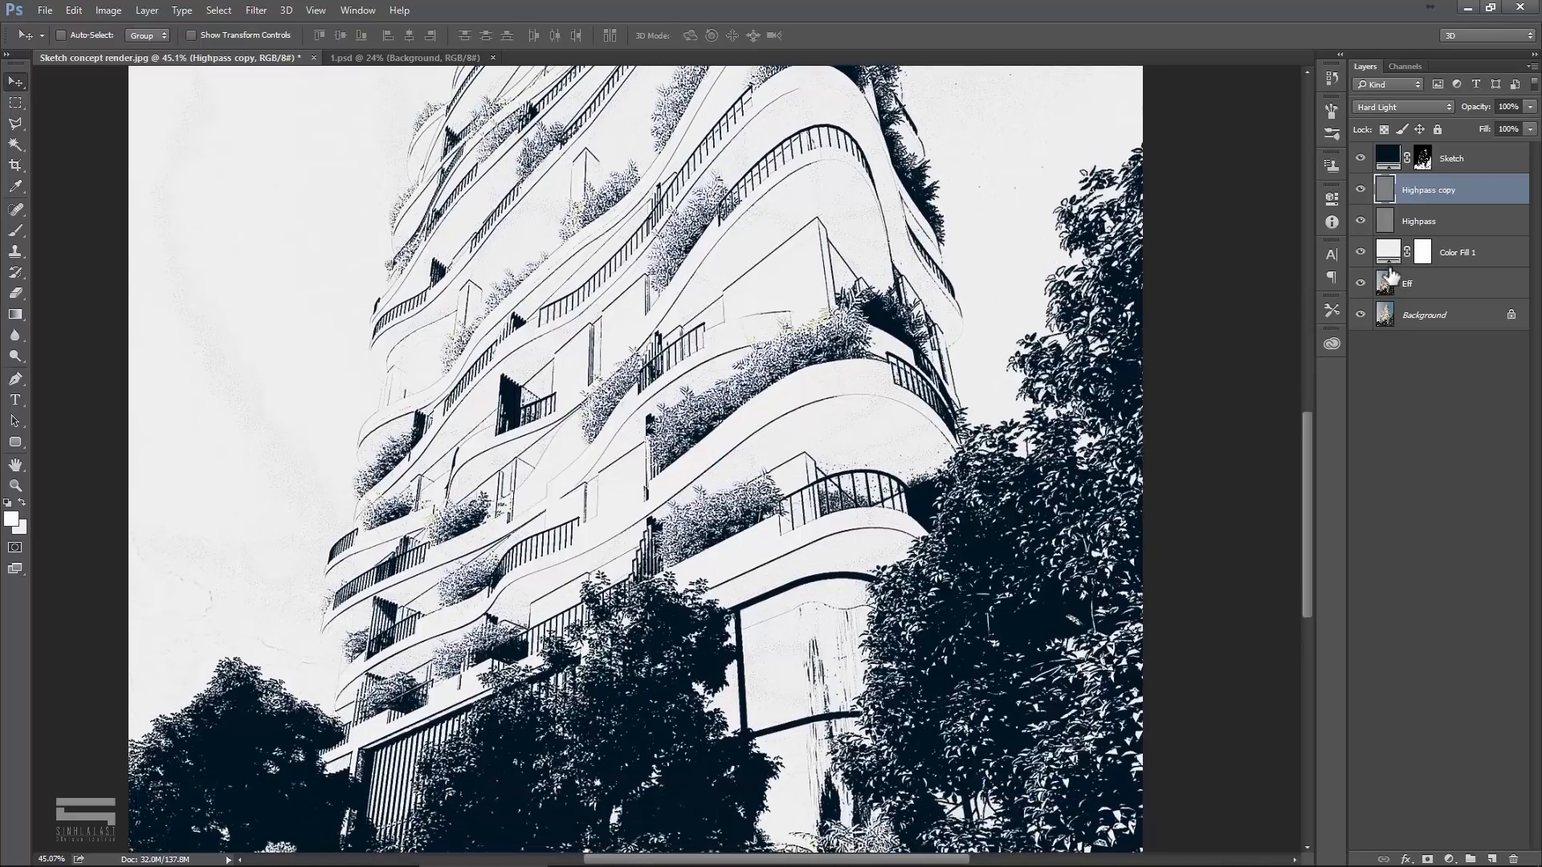
Step: Duplicate the Eff layer and move the copy directly above the off-white fill layer
left_click(1381, 285)
right_click(1438, 285)
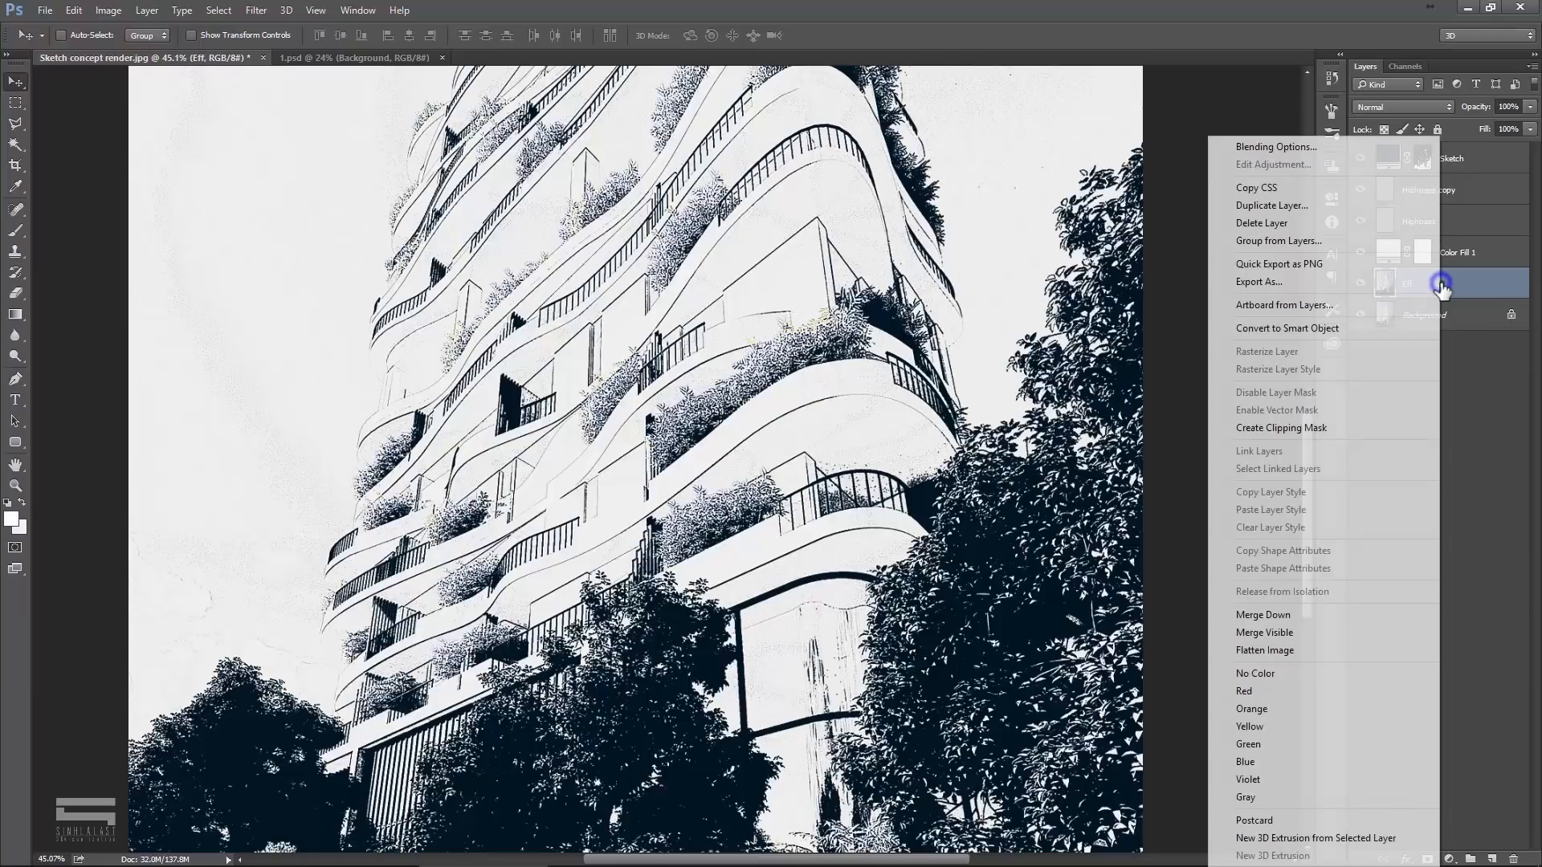
left_click(1301, 206)
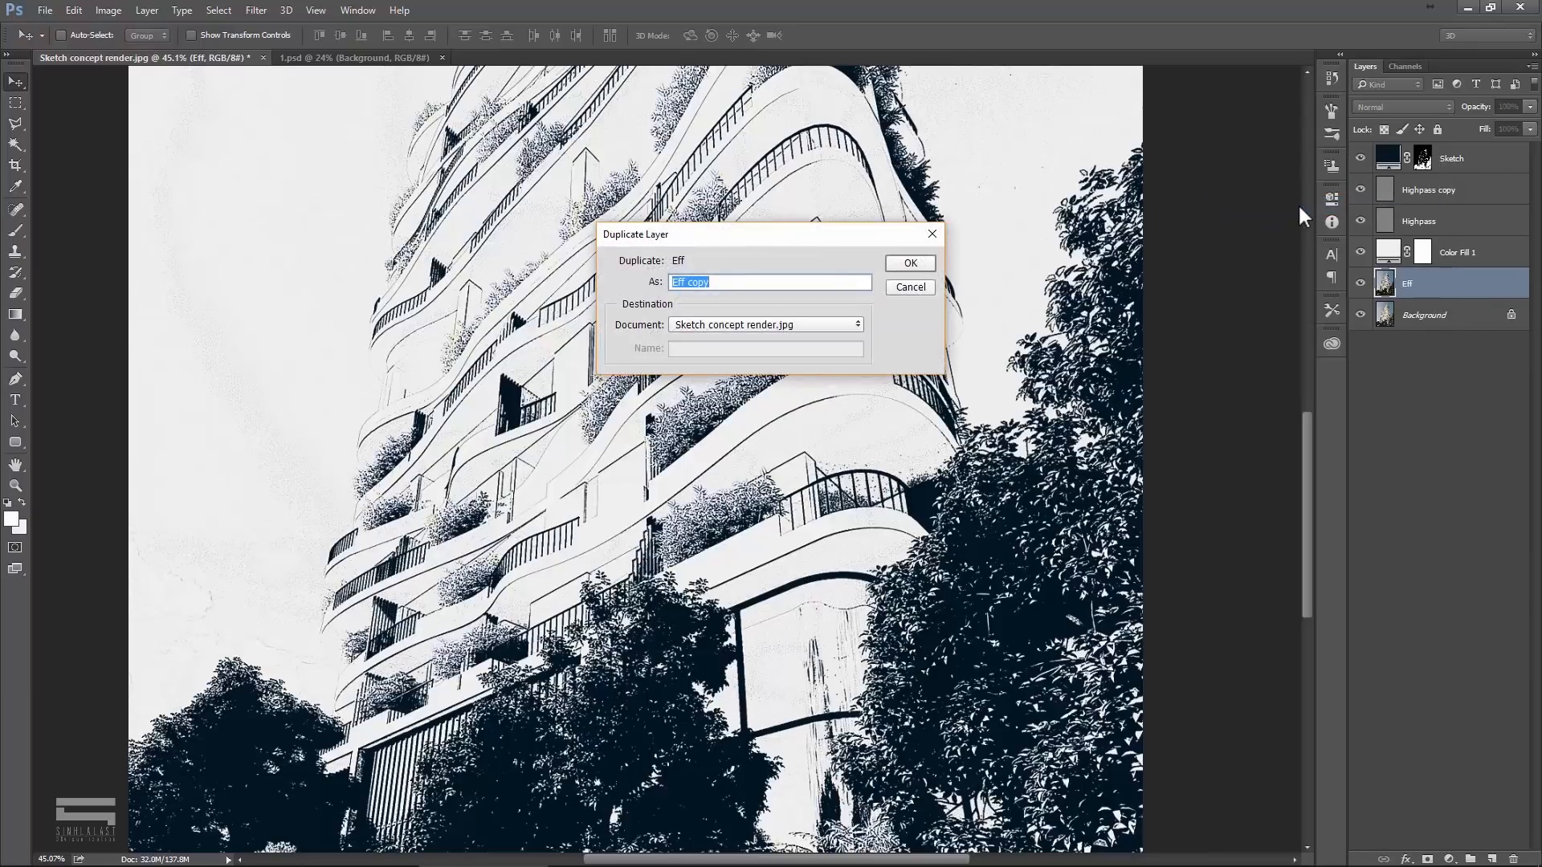
left_click(910, 264)
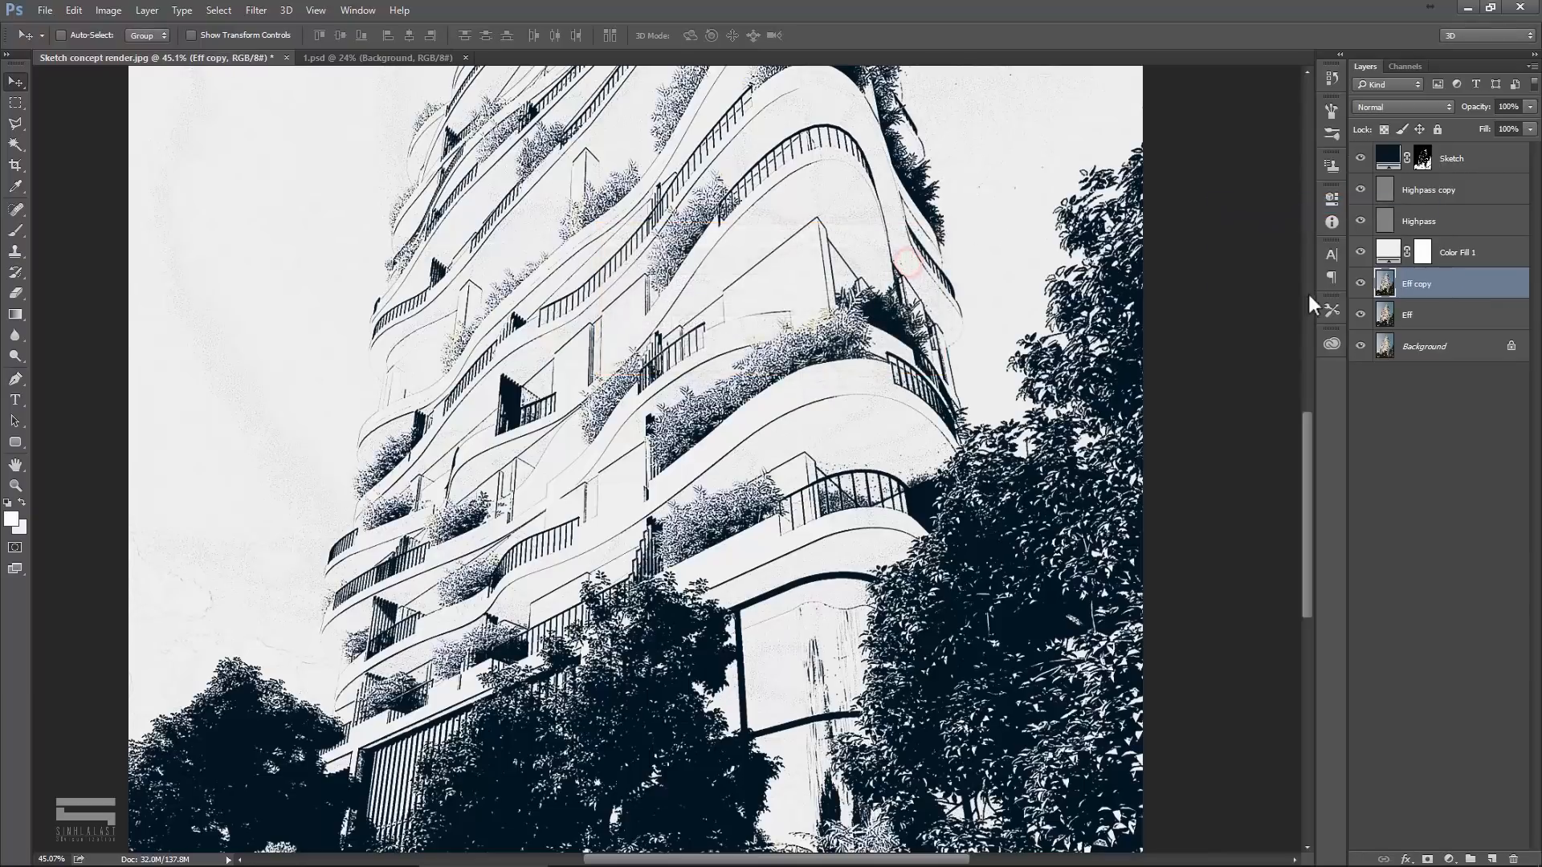
mouse_move(1444, 287)
left_mouse_down()
mouse_move(1422, 241)
mouse_move(1419, 269)
left_mouse_up()
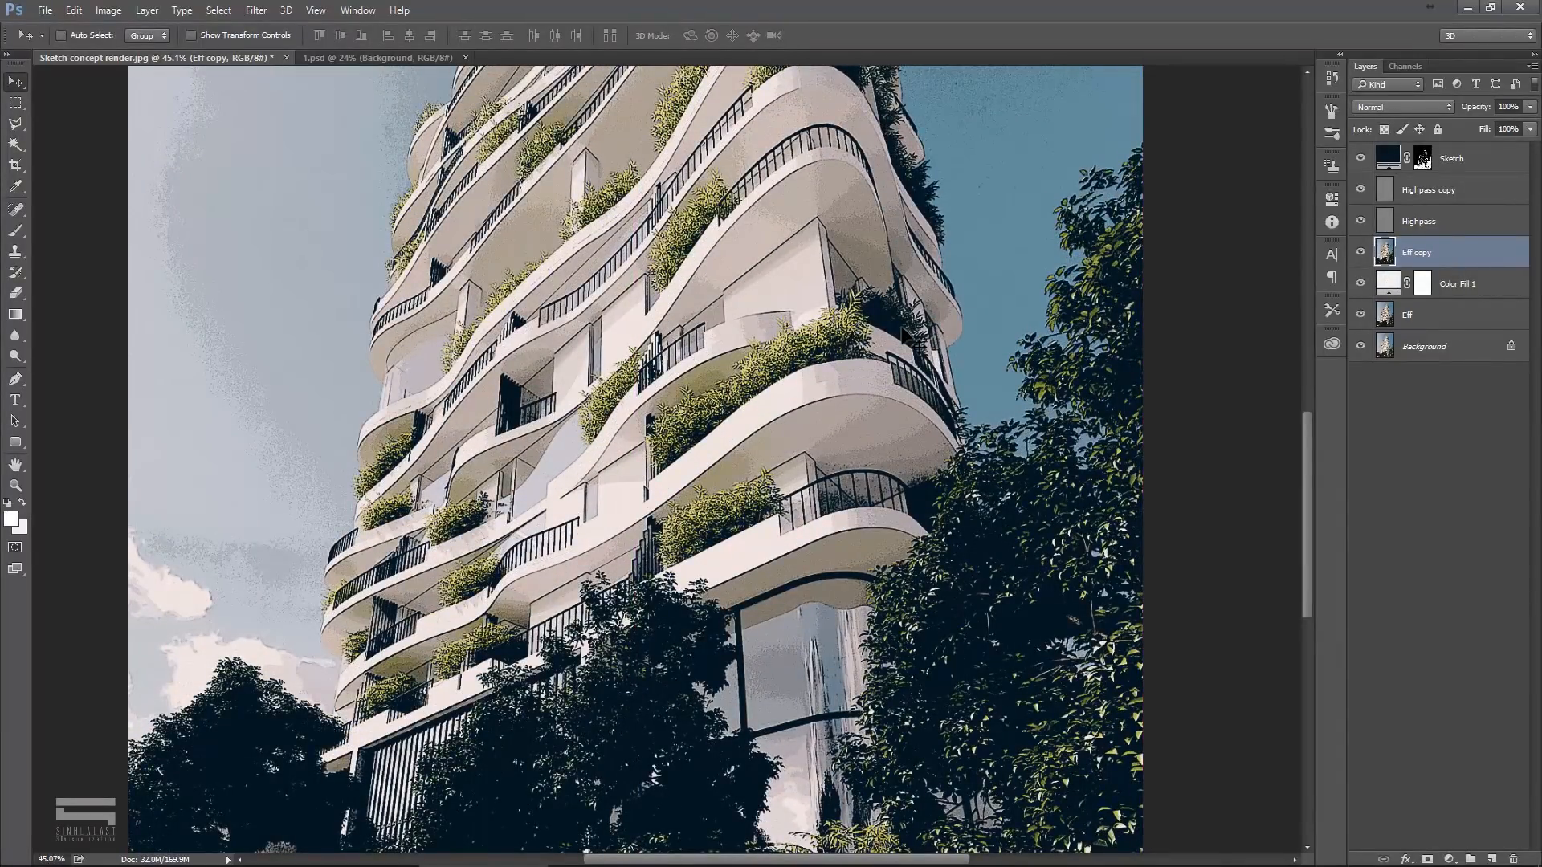
Step: Rename the Eff copy layer as Show
double_click(1413, 254)
type("Show")
key("Return")
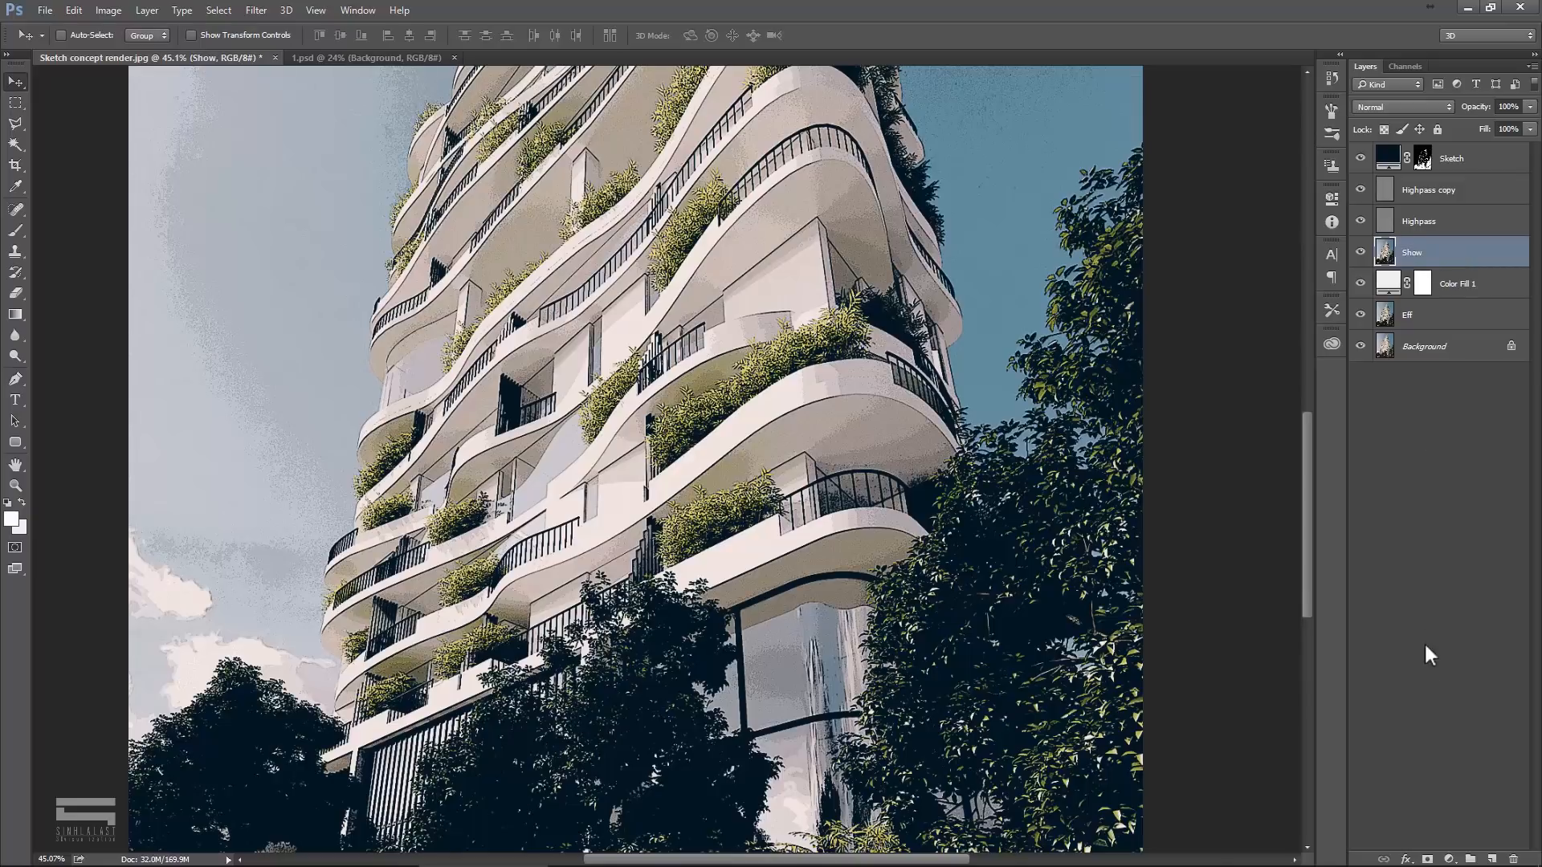
Step: Add a layer mask to the Show layer and fill it with black in Normal mode at 100% opacity
left_click(1428, 858)
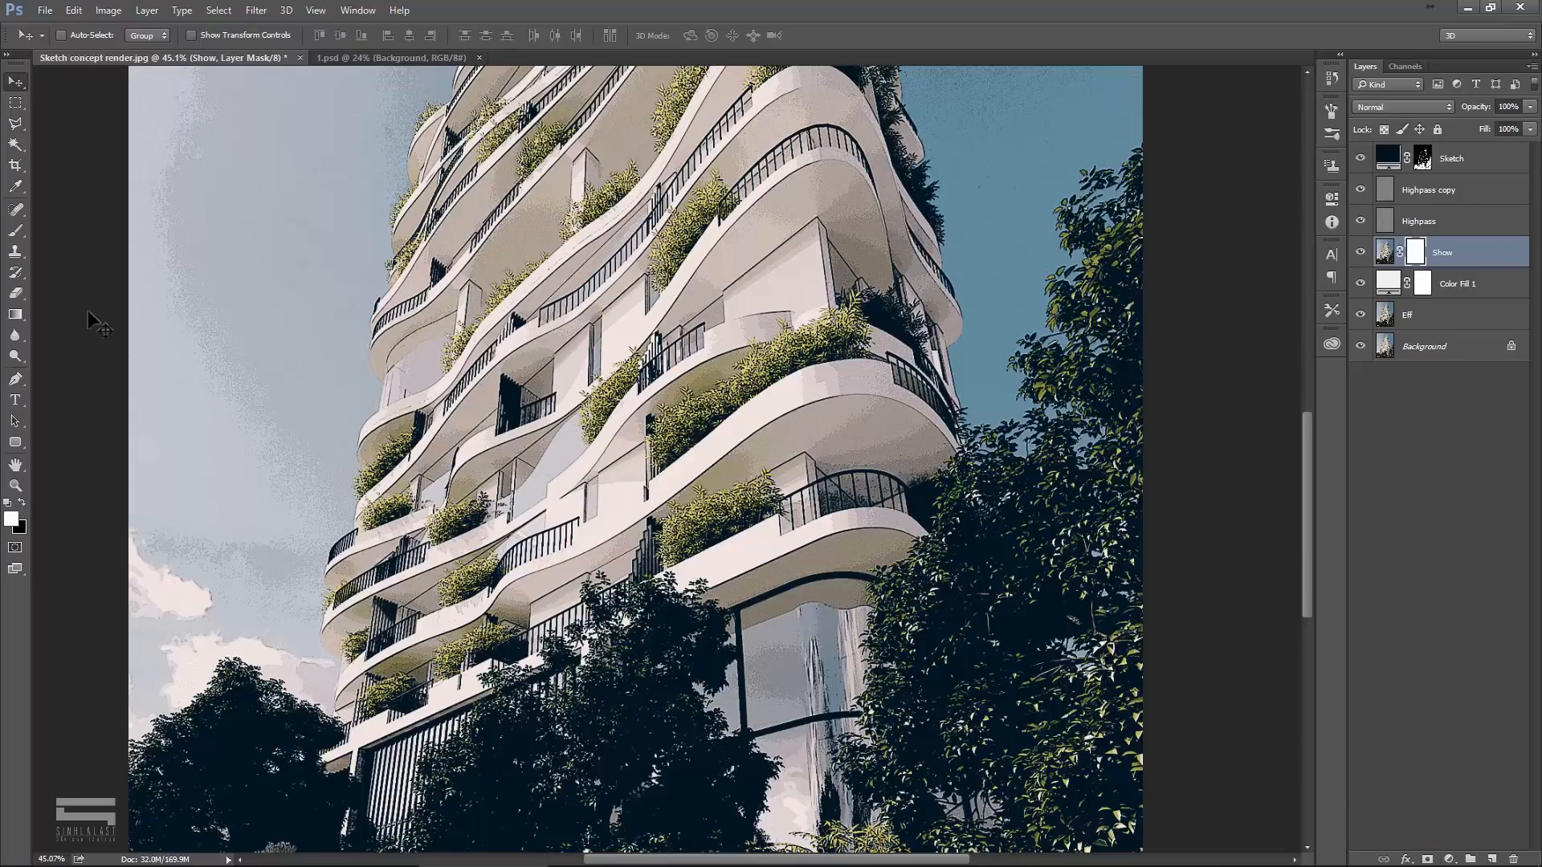
left_click(73, 11)
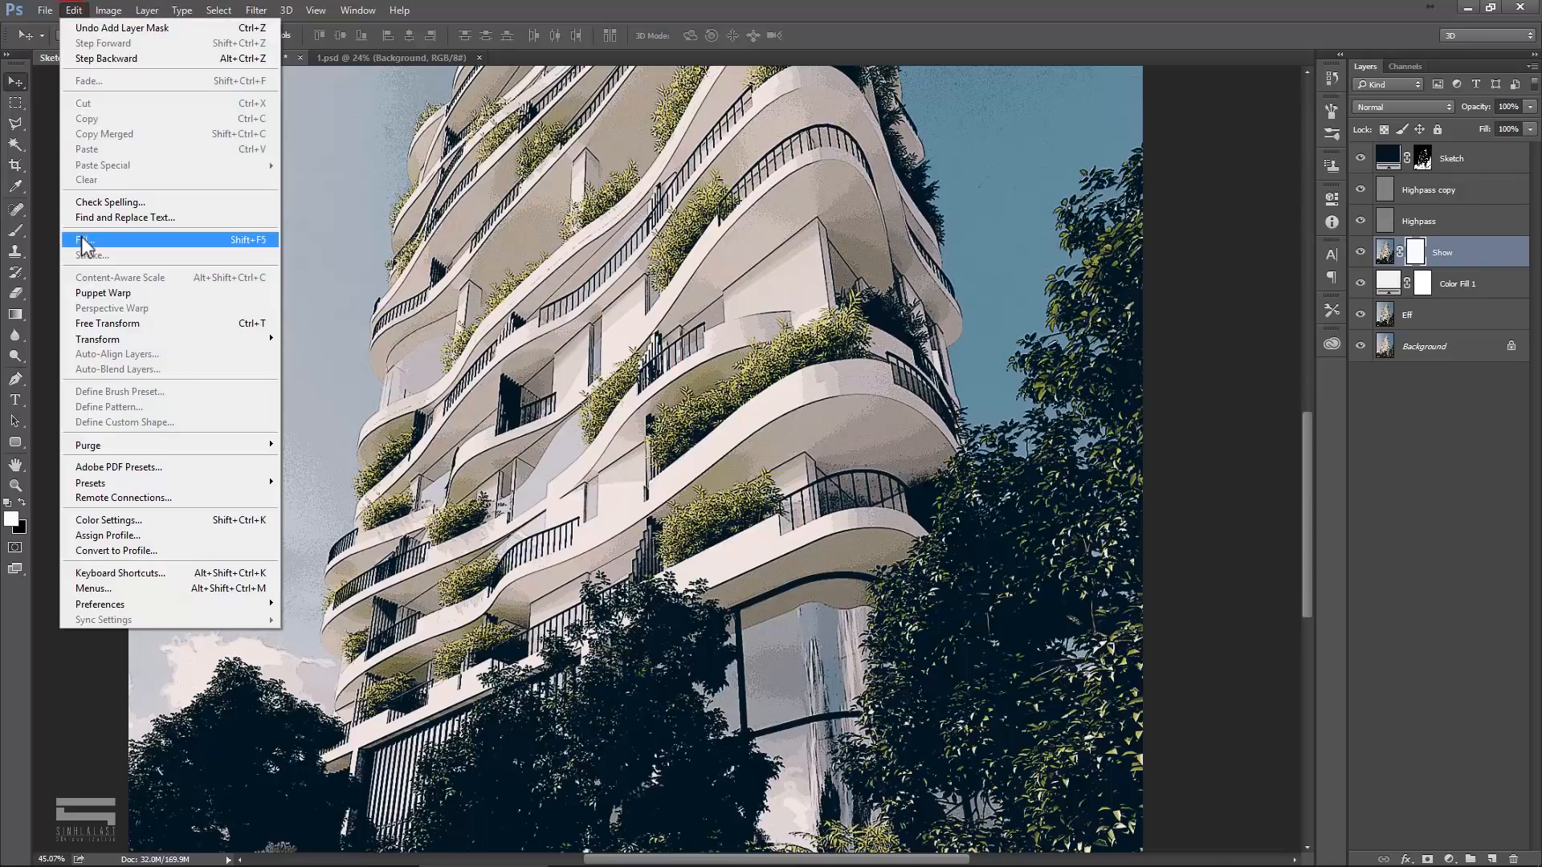
left_click(140, 240)
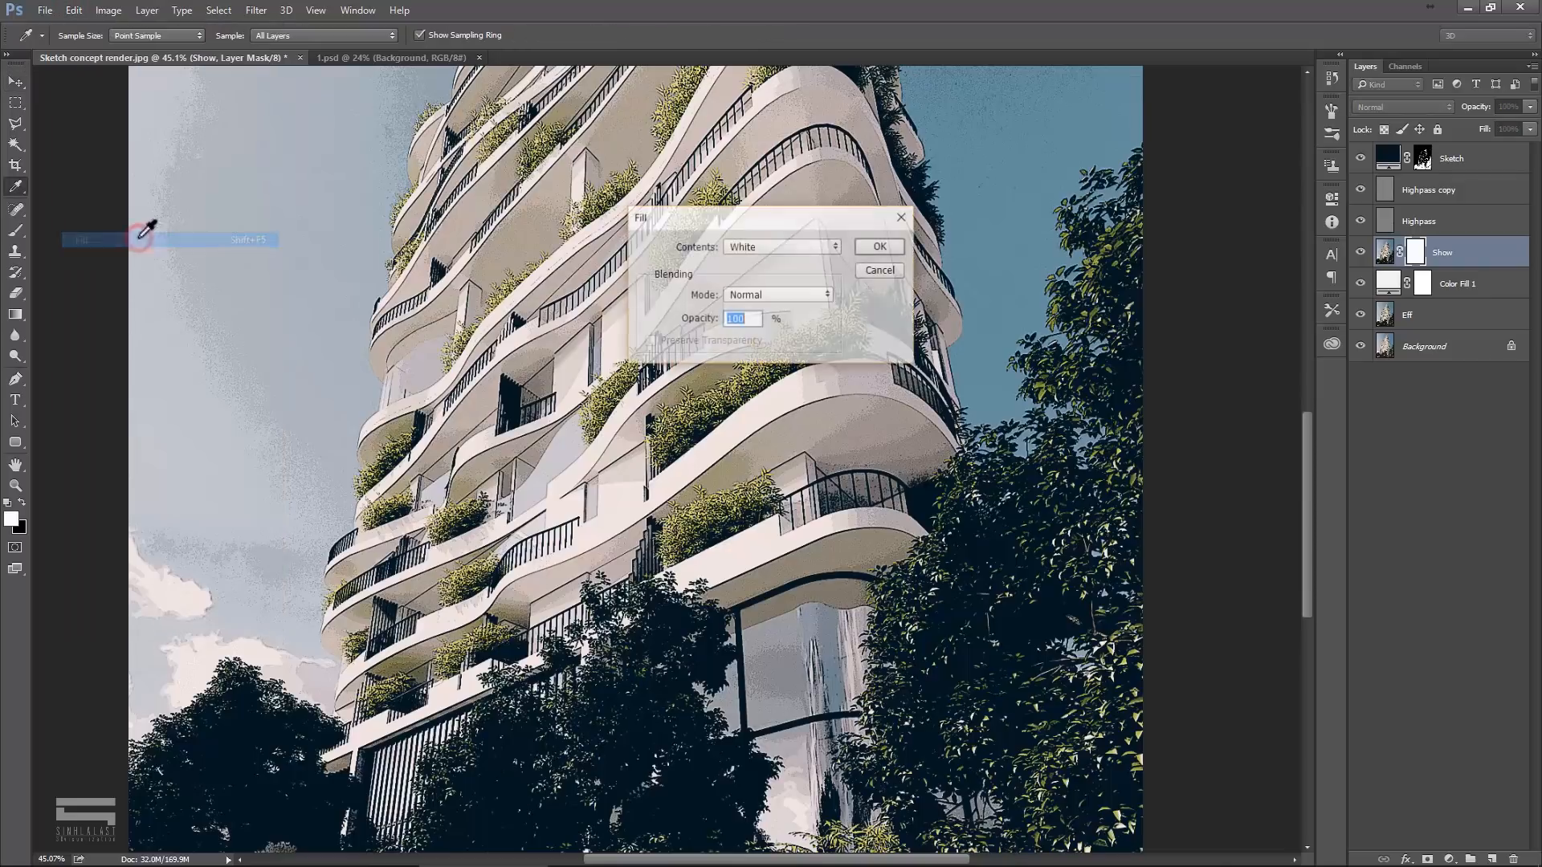
left_click(770, 247)
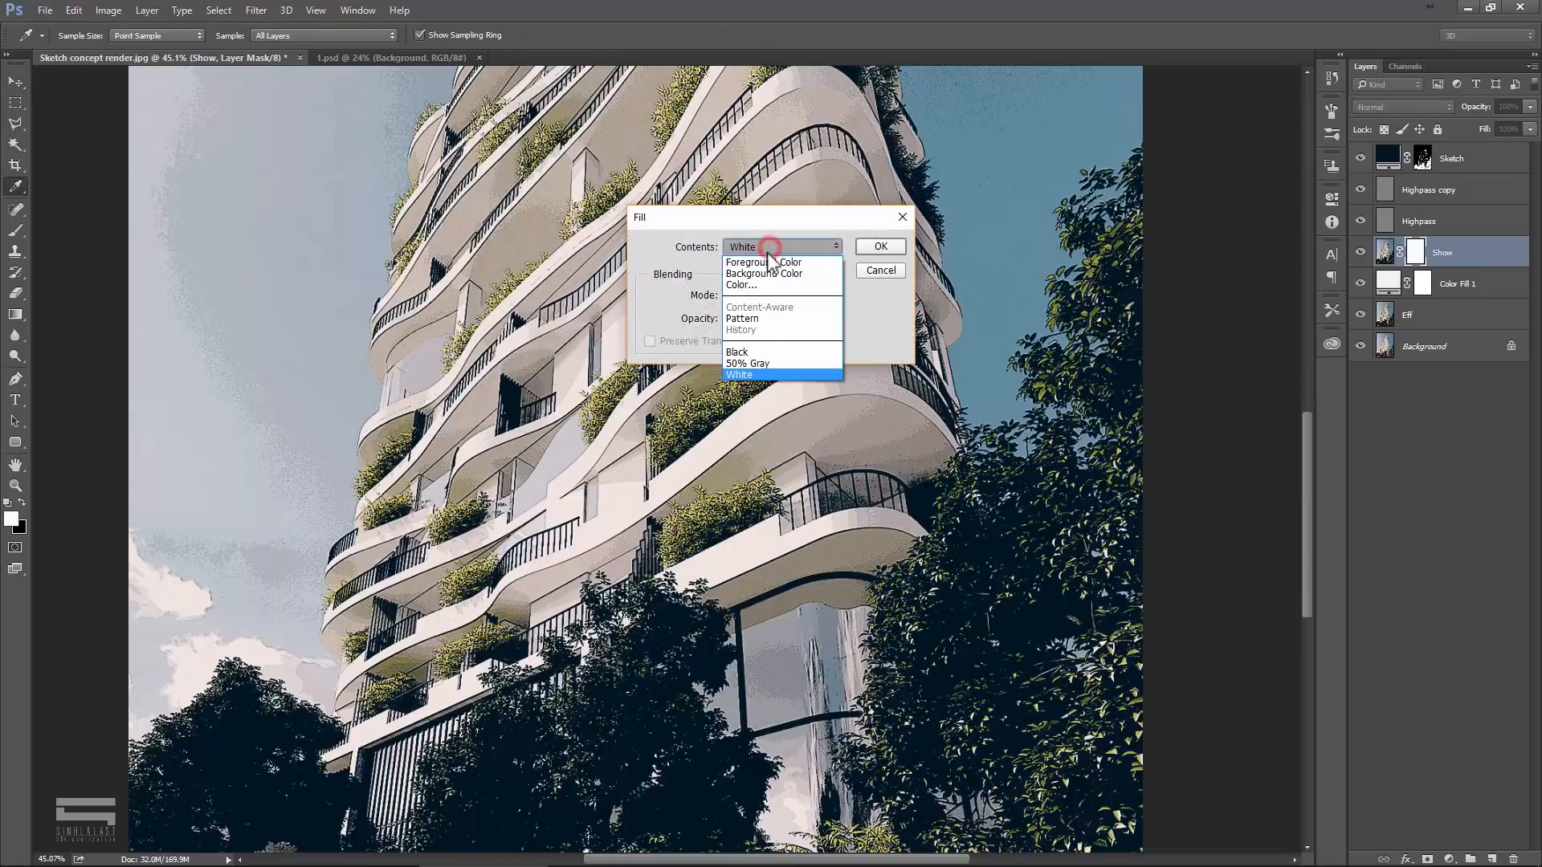
left_click(762, 352)
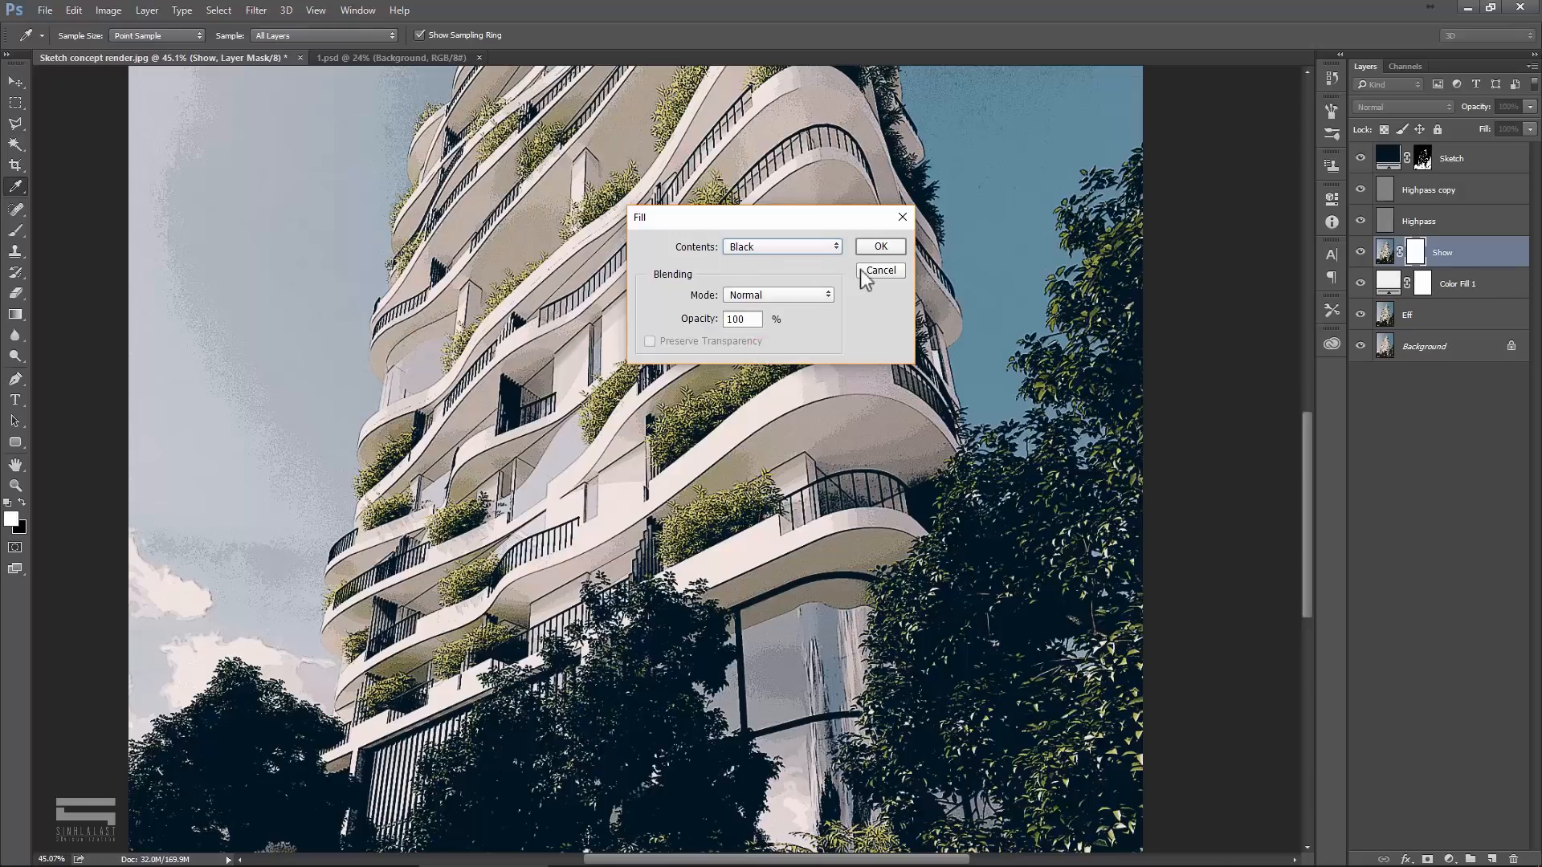
left_click(881, 247)
key("v")
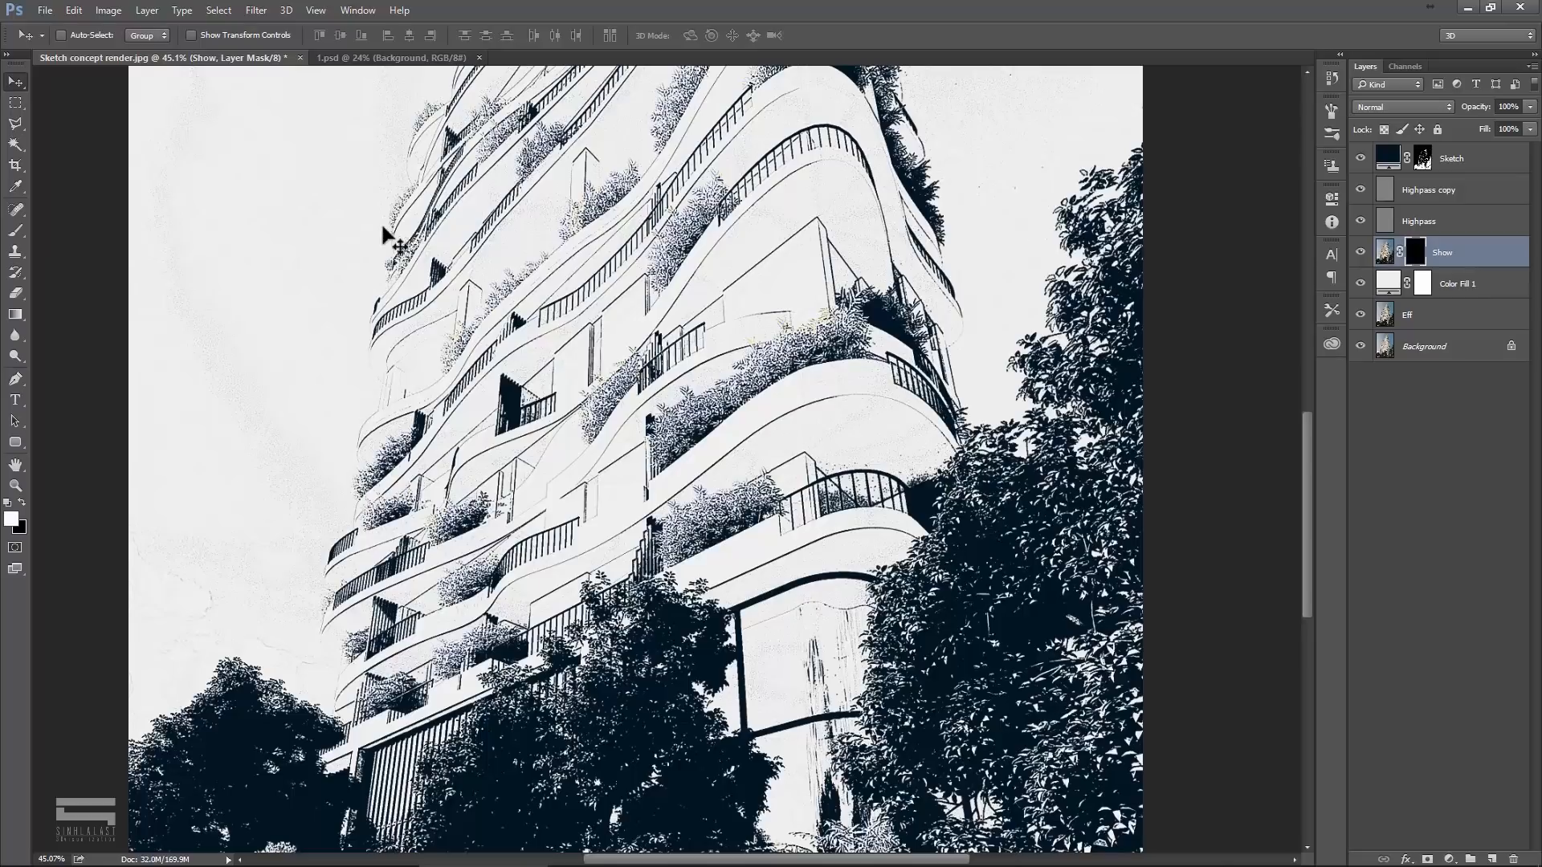
Step: Choose the Brush tool with a hard round tip of 2300 px and 100% hardness
left_click(15, 231)
left_click(15, 231)
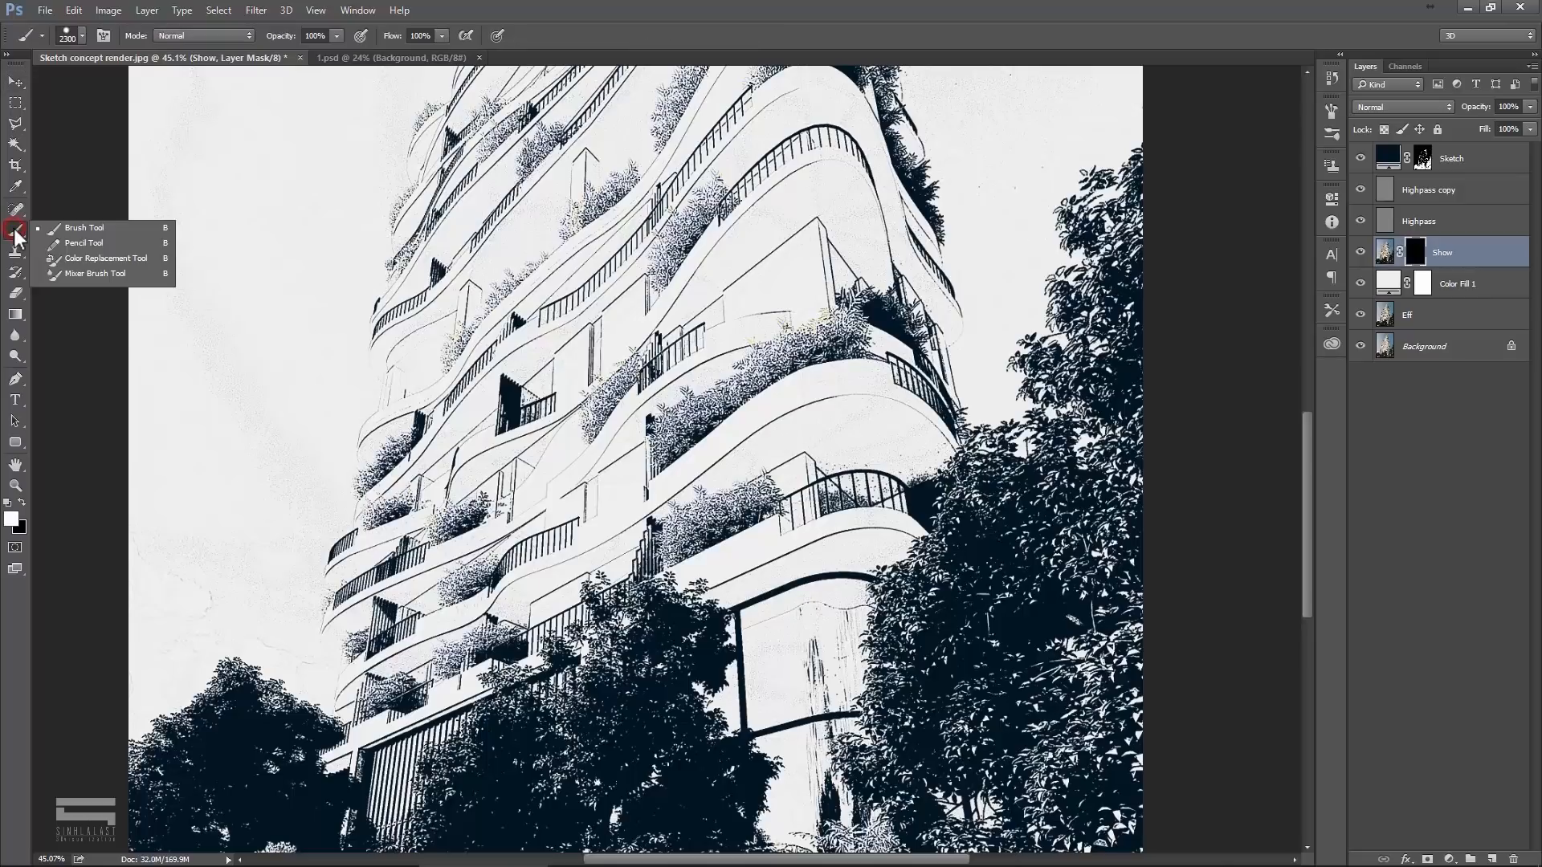
left_click(72, 228)
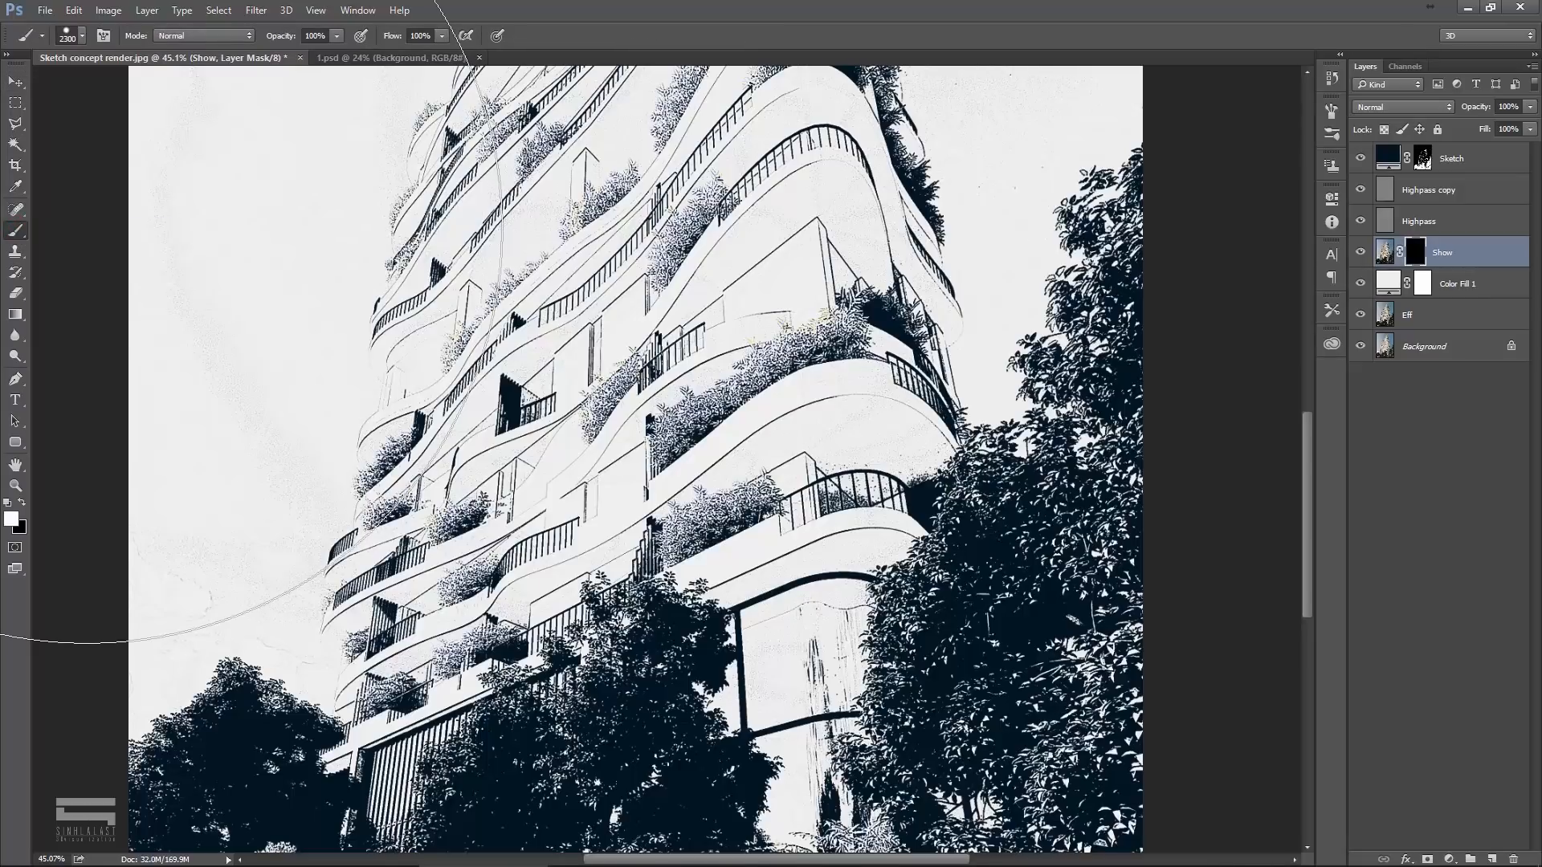
left_click(82, 36)
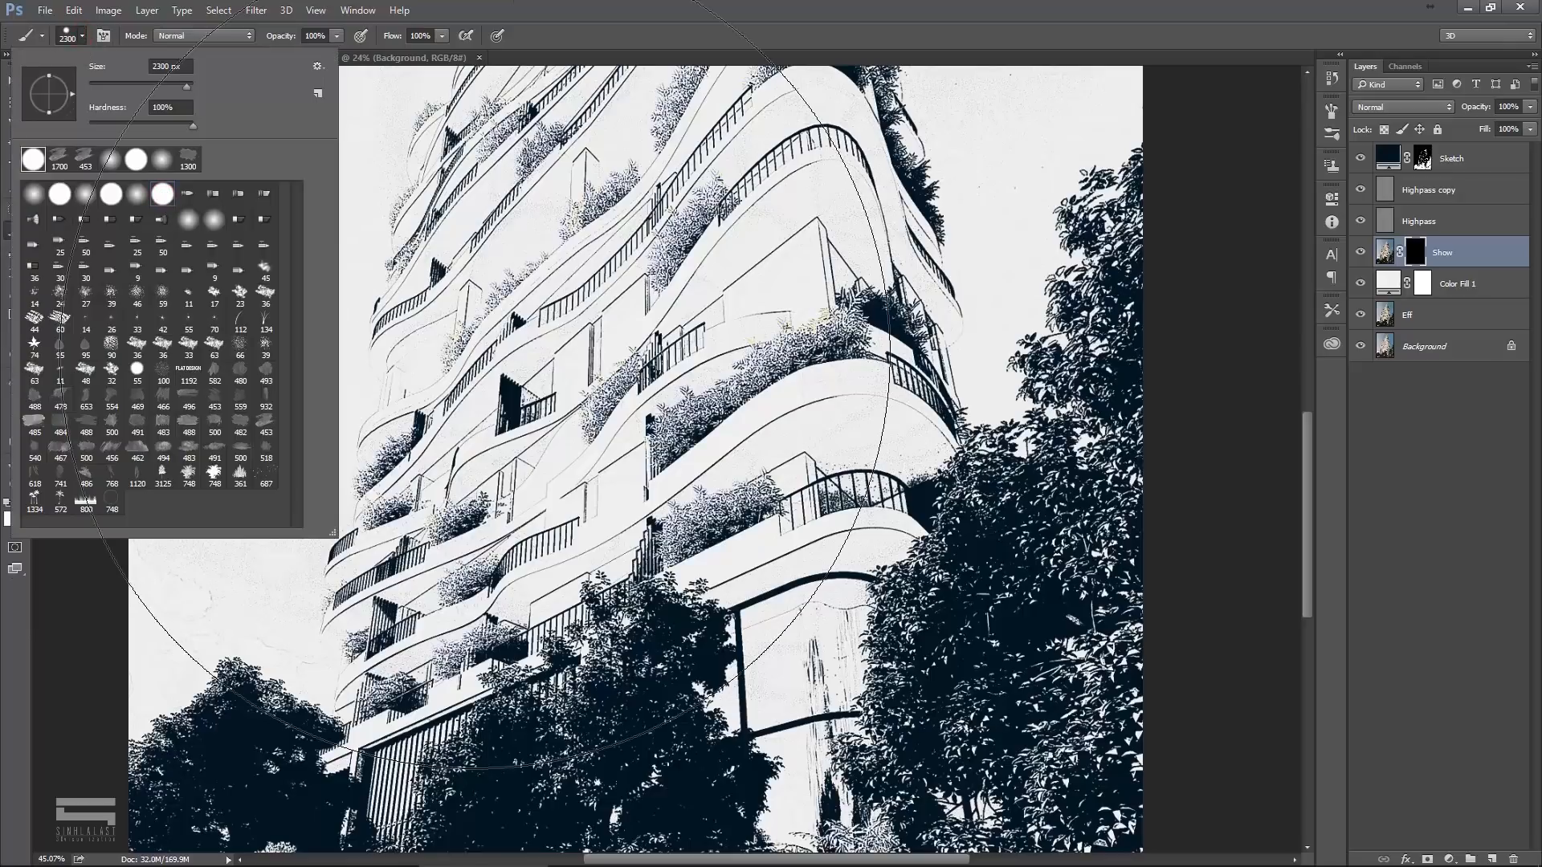
double_click(163, 198)
left_click(624, 438)
scroll(631, 452, "down", 4)
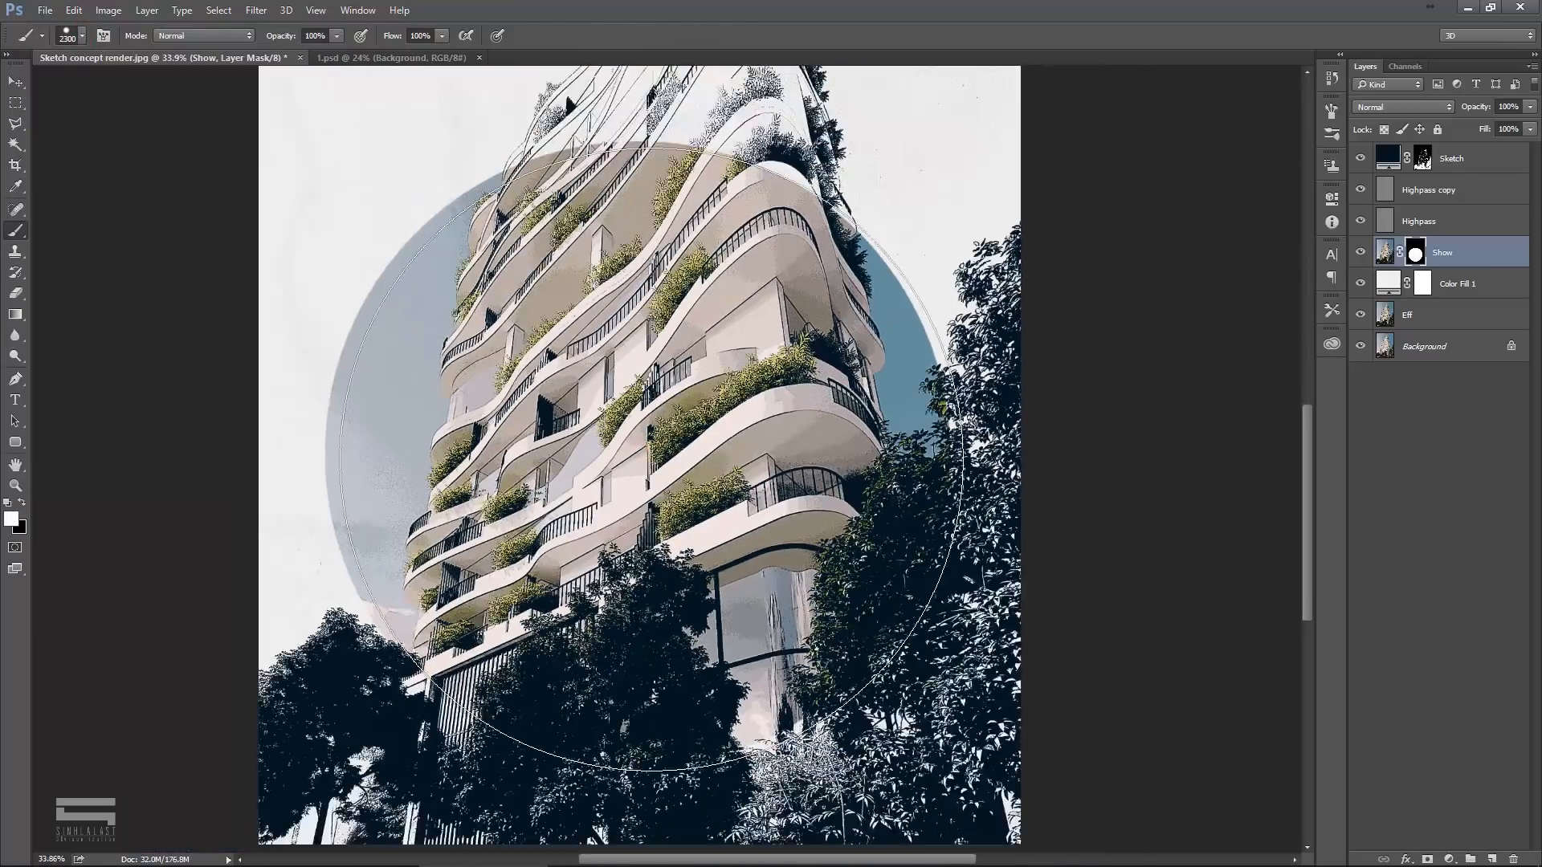
key("ctrl+z")
Step: Stamp a single white 2300 px circle on the Show layer's mask over the middle of the tower to reveal the colored render
left_click_drag(626, 391, 573, 480)
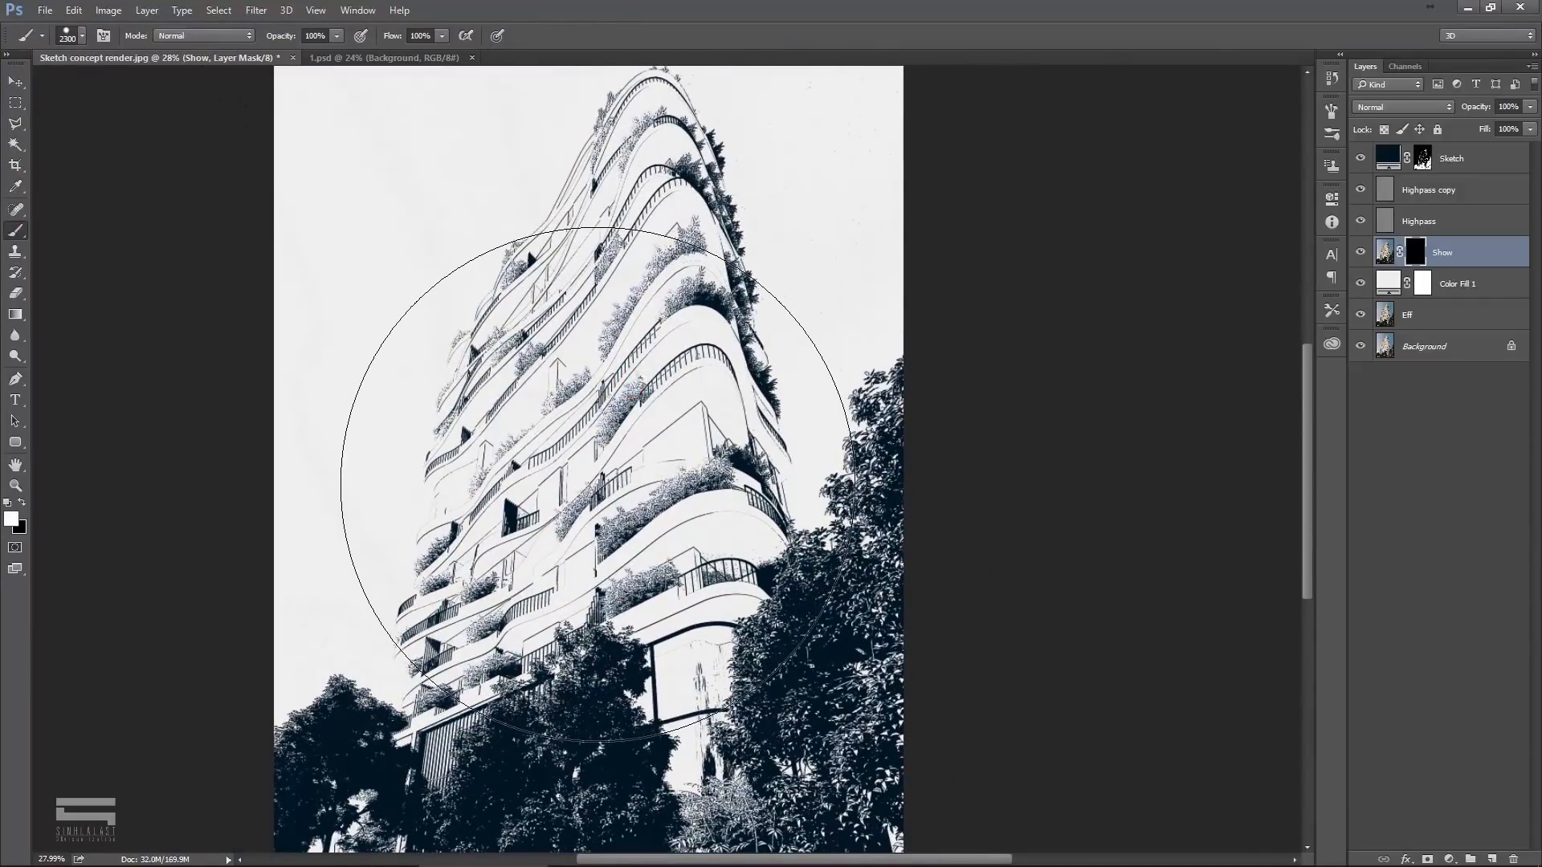
left_click(587, 486)
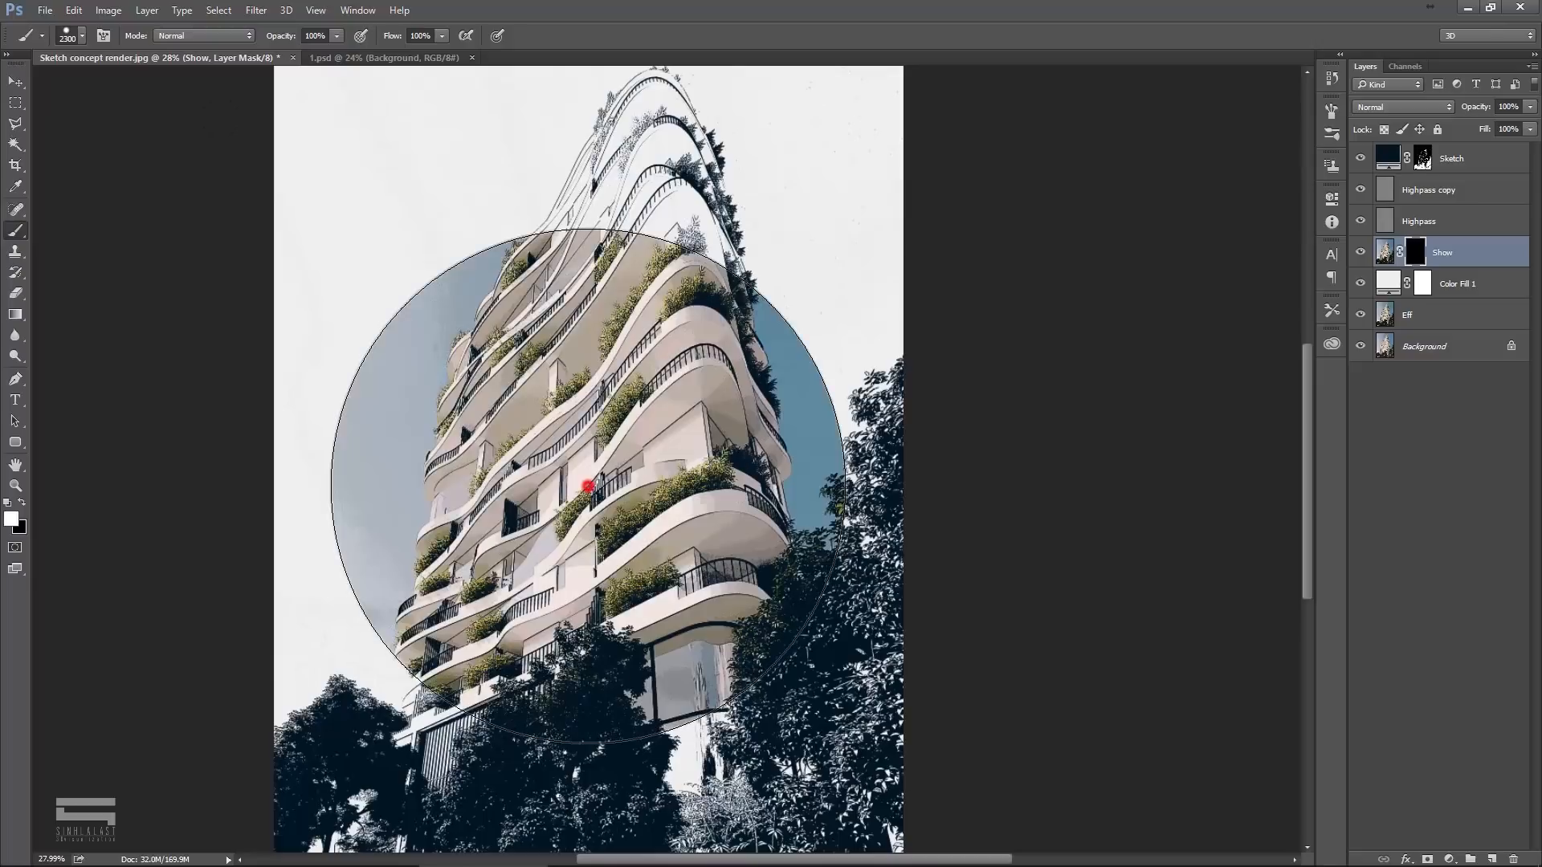
key("v")
left_click_drag(618, 461, 630, 394)
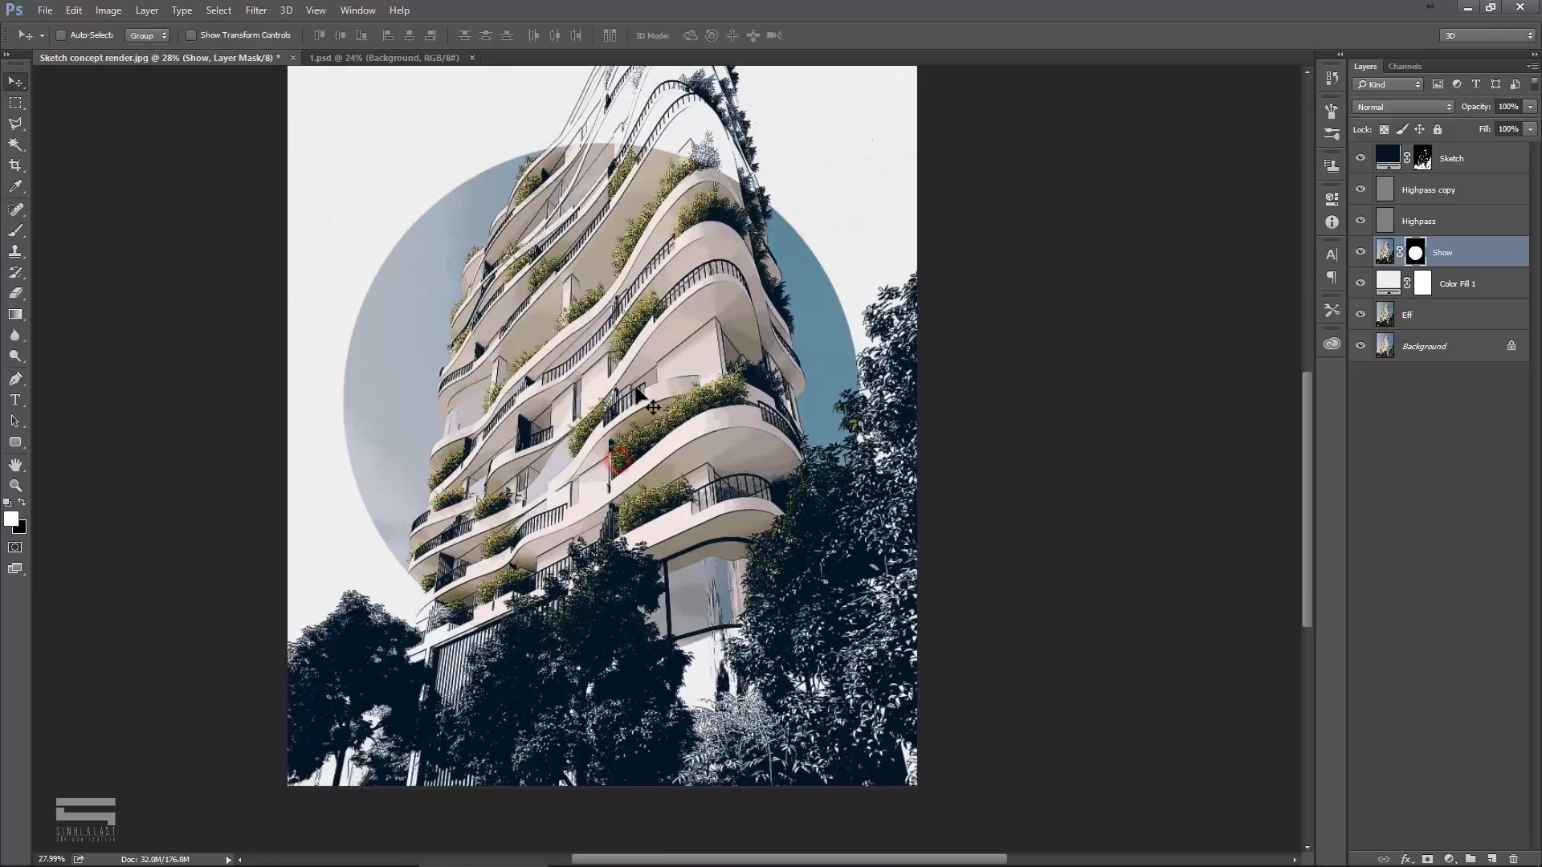
Step: Undo the circle on the Show layer's mask and stamp it again with a white 2300 px brush over the middle of the tower
scroll(629, 393, "up", 5)
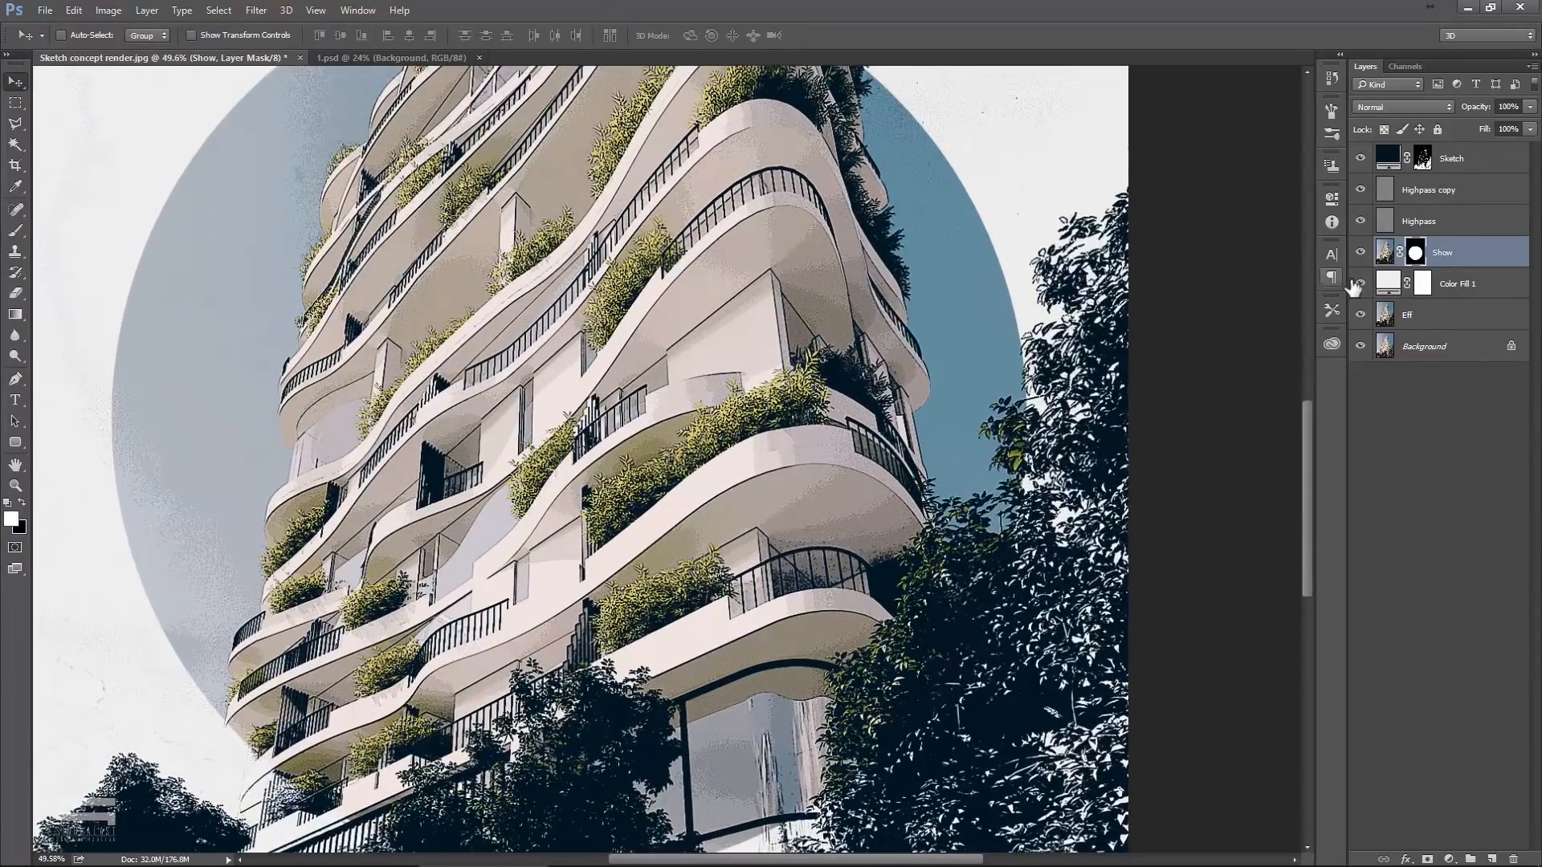
key("ctrl+z")
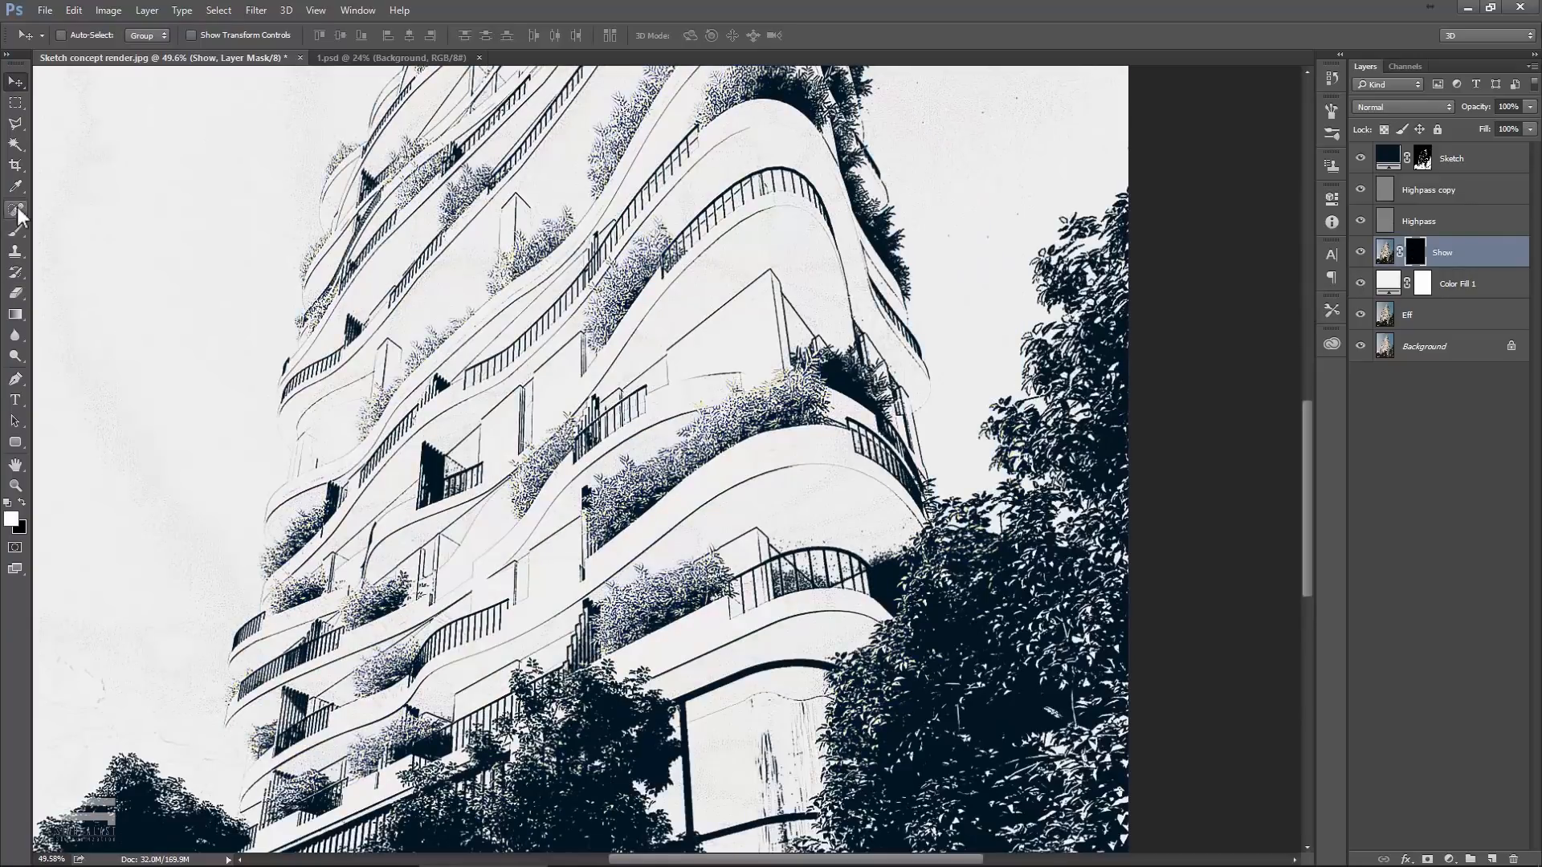
left_click(16, 230)
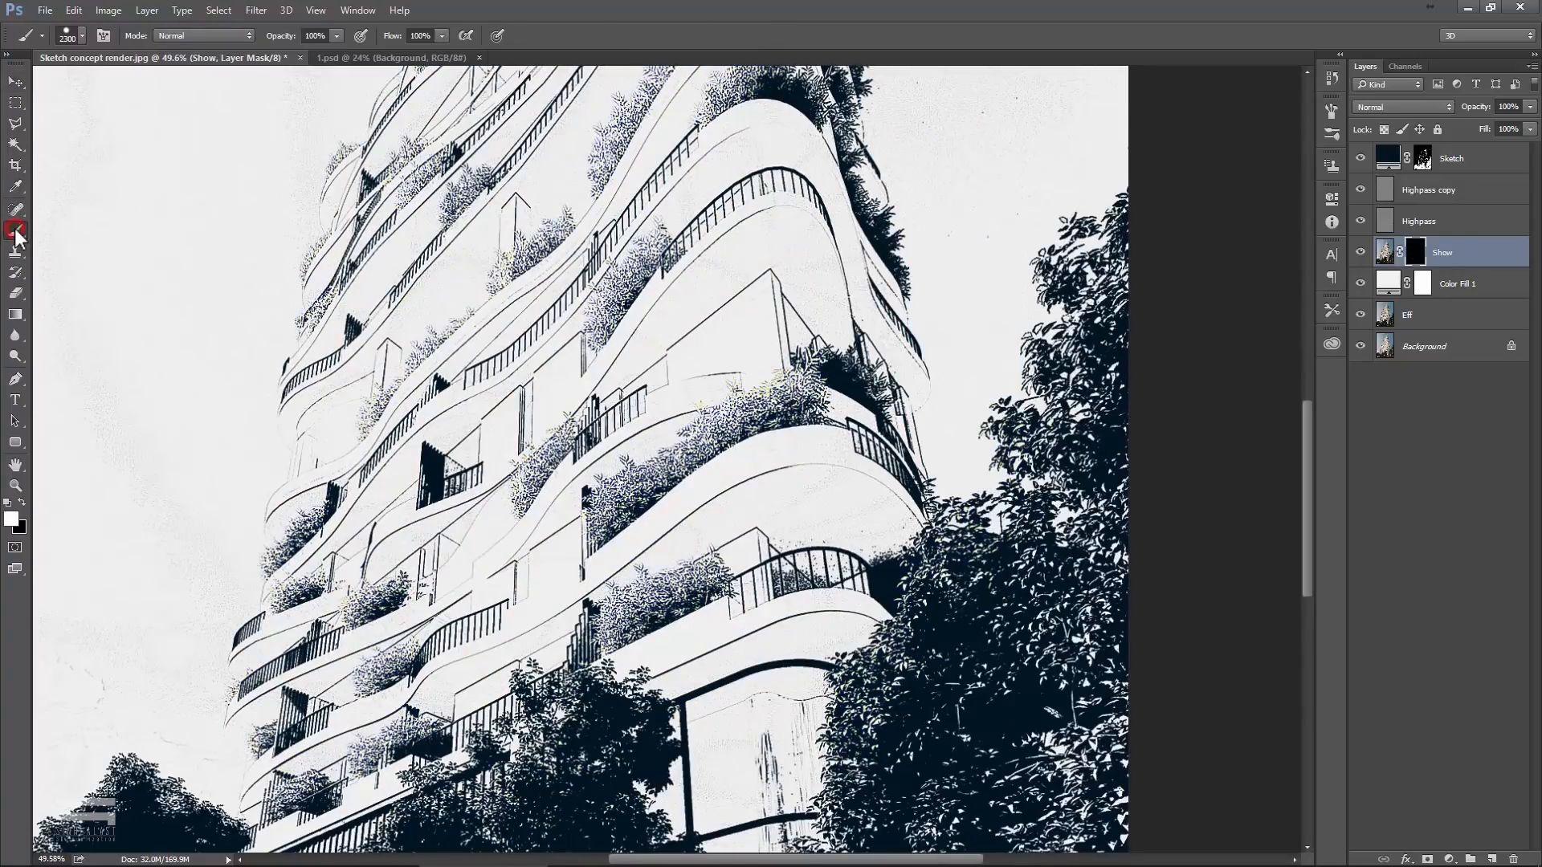
left_click(12, 518)
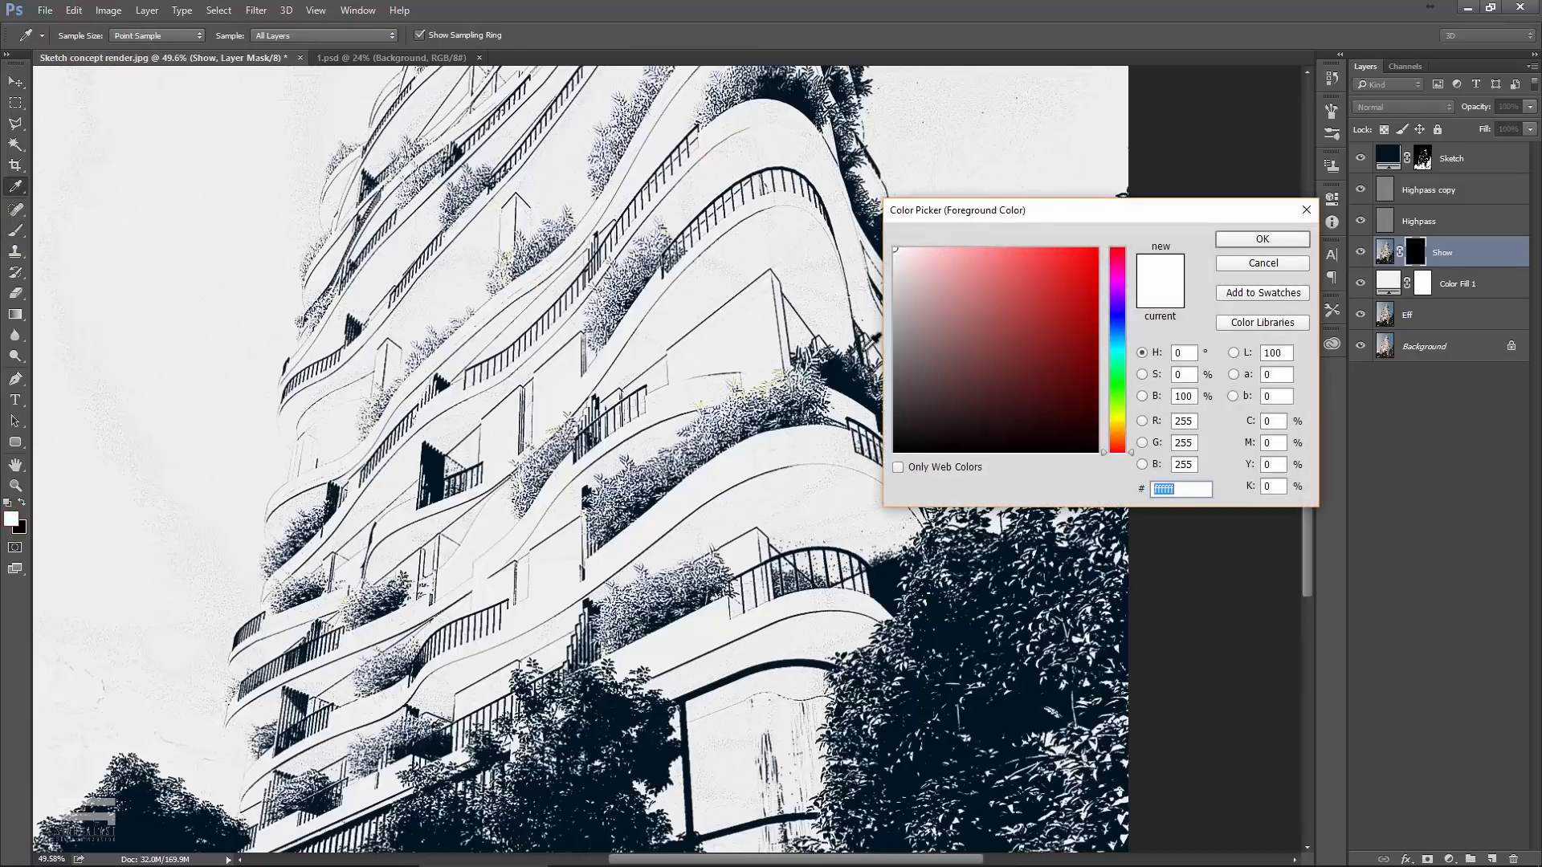
left_click(1235, 243)
scroll(553, 442, "down", 3)
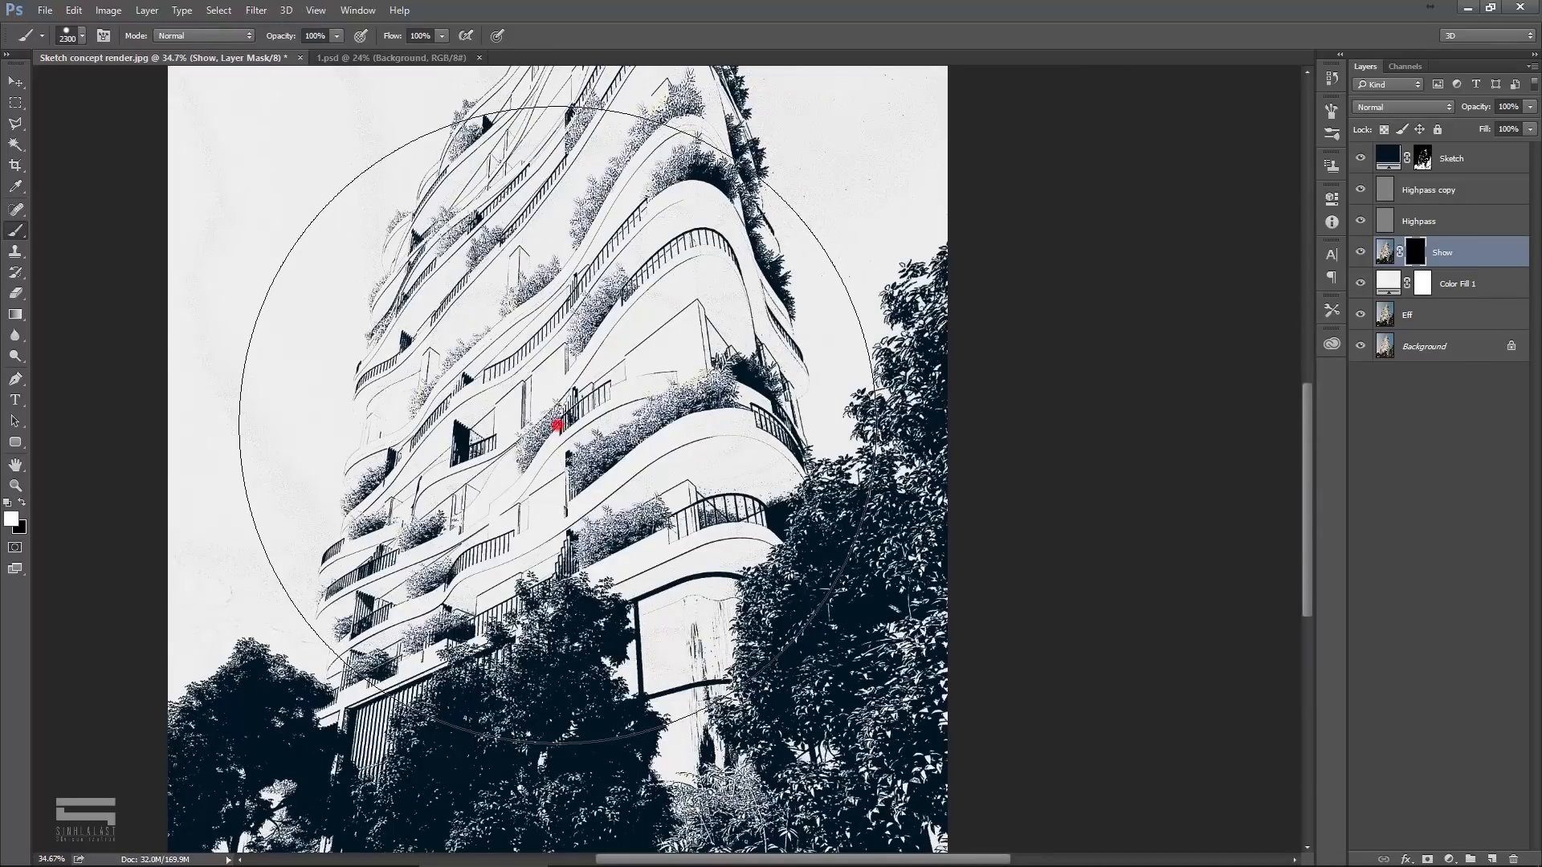
left_click(557, 426)
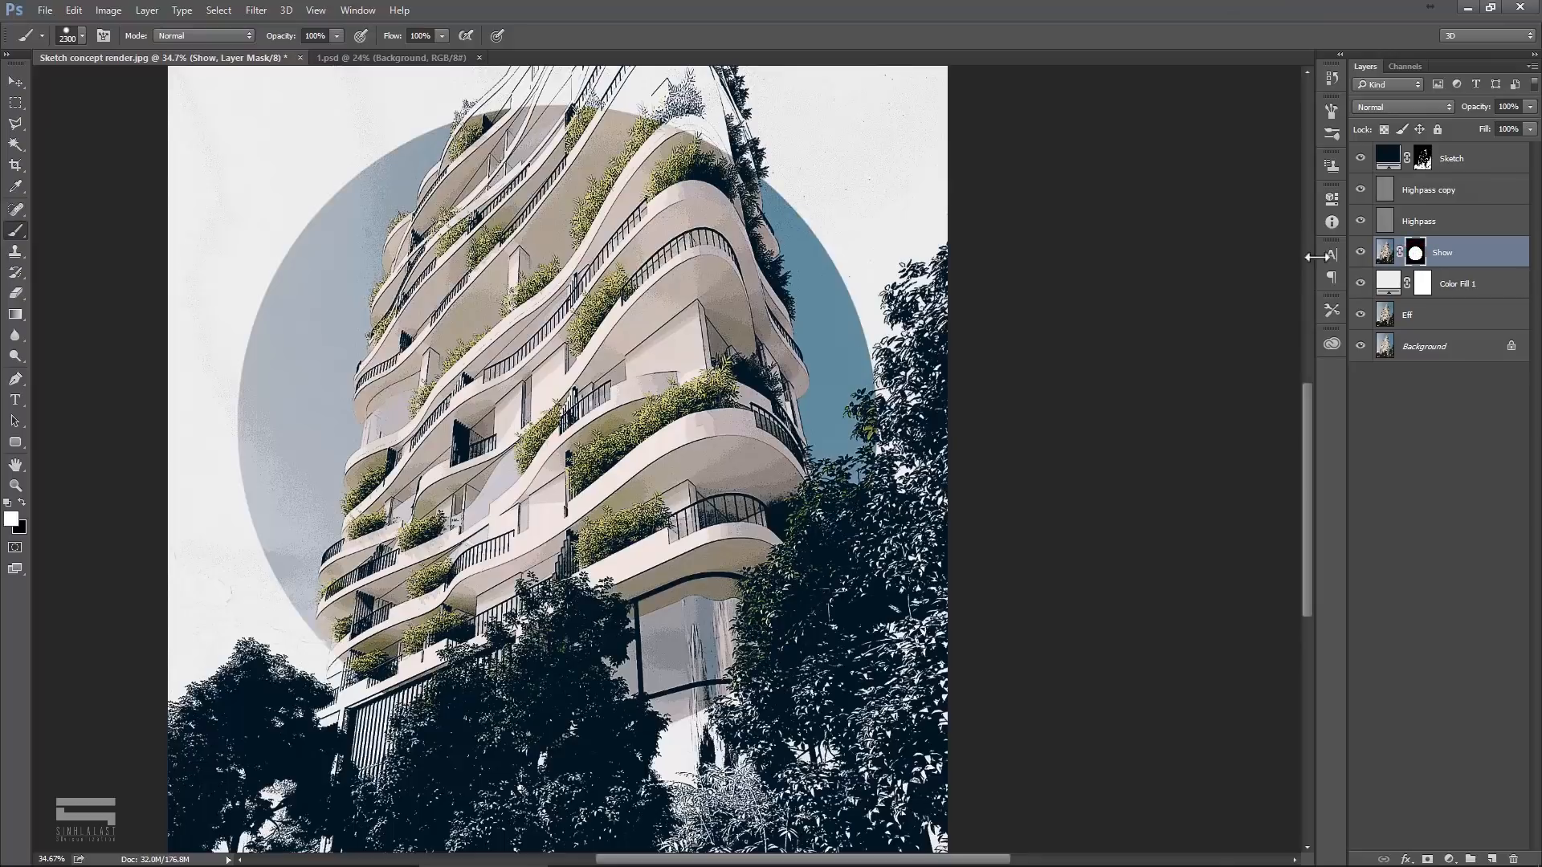
Step: Change the Sketch fill layer's color to dark blue #091f2c, using the blue sky inside the circle as the hue reference
key("v")
left_click_drag(693, 482, 711, 338)
scroll(828, 486, "up", 10)
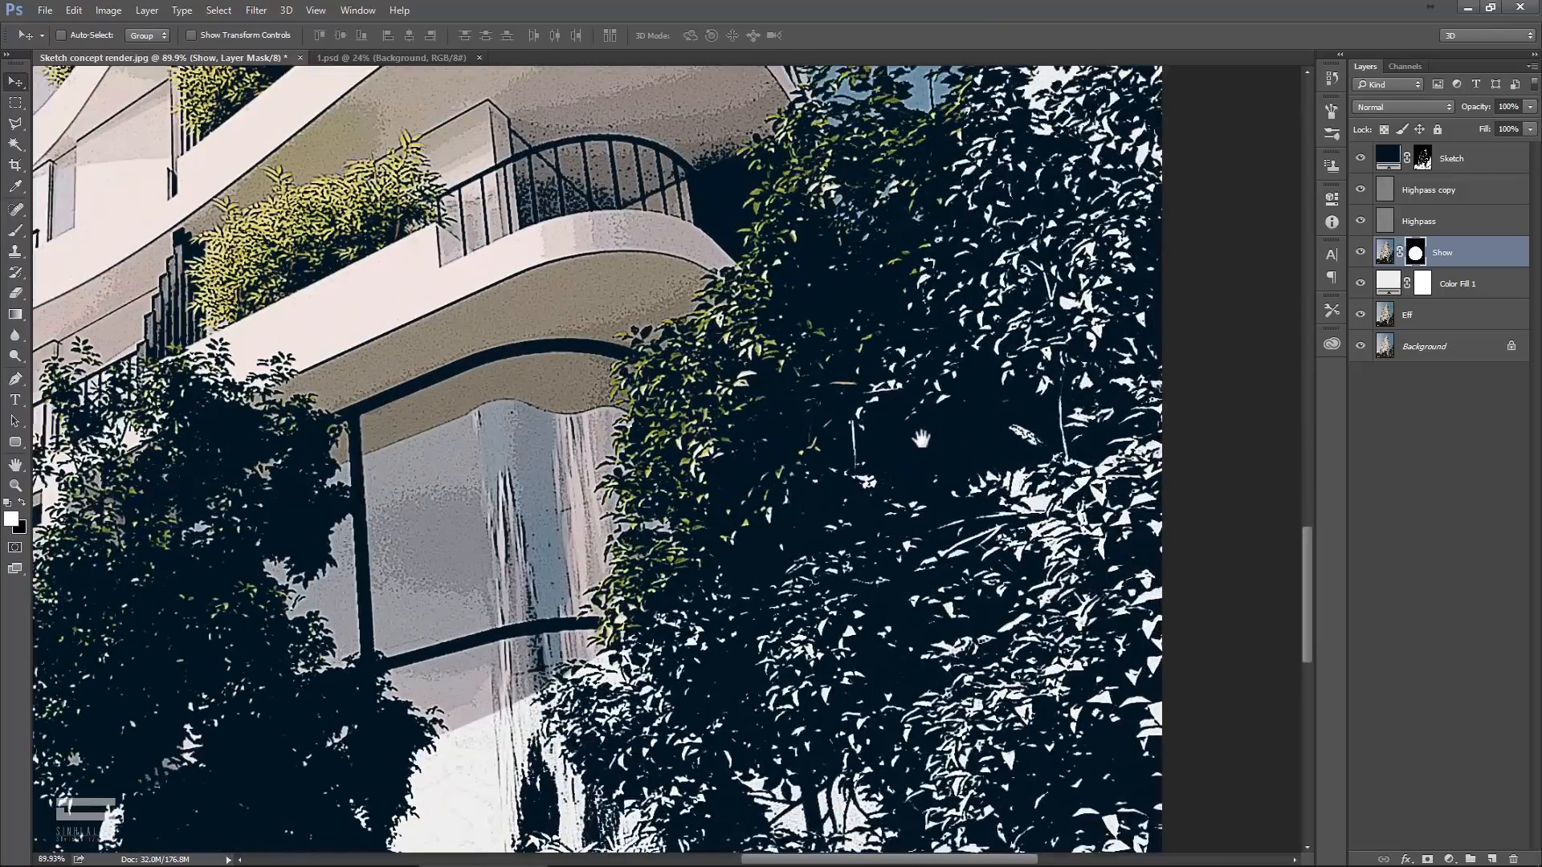
left_click_drag(921, 440, 902, 449)
scroll(902, 449, "up", 1)
left_click_drag(851, 366, 789, 427)
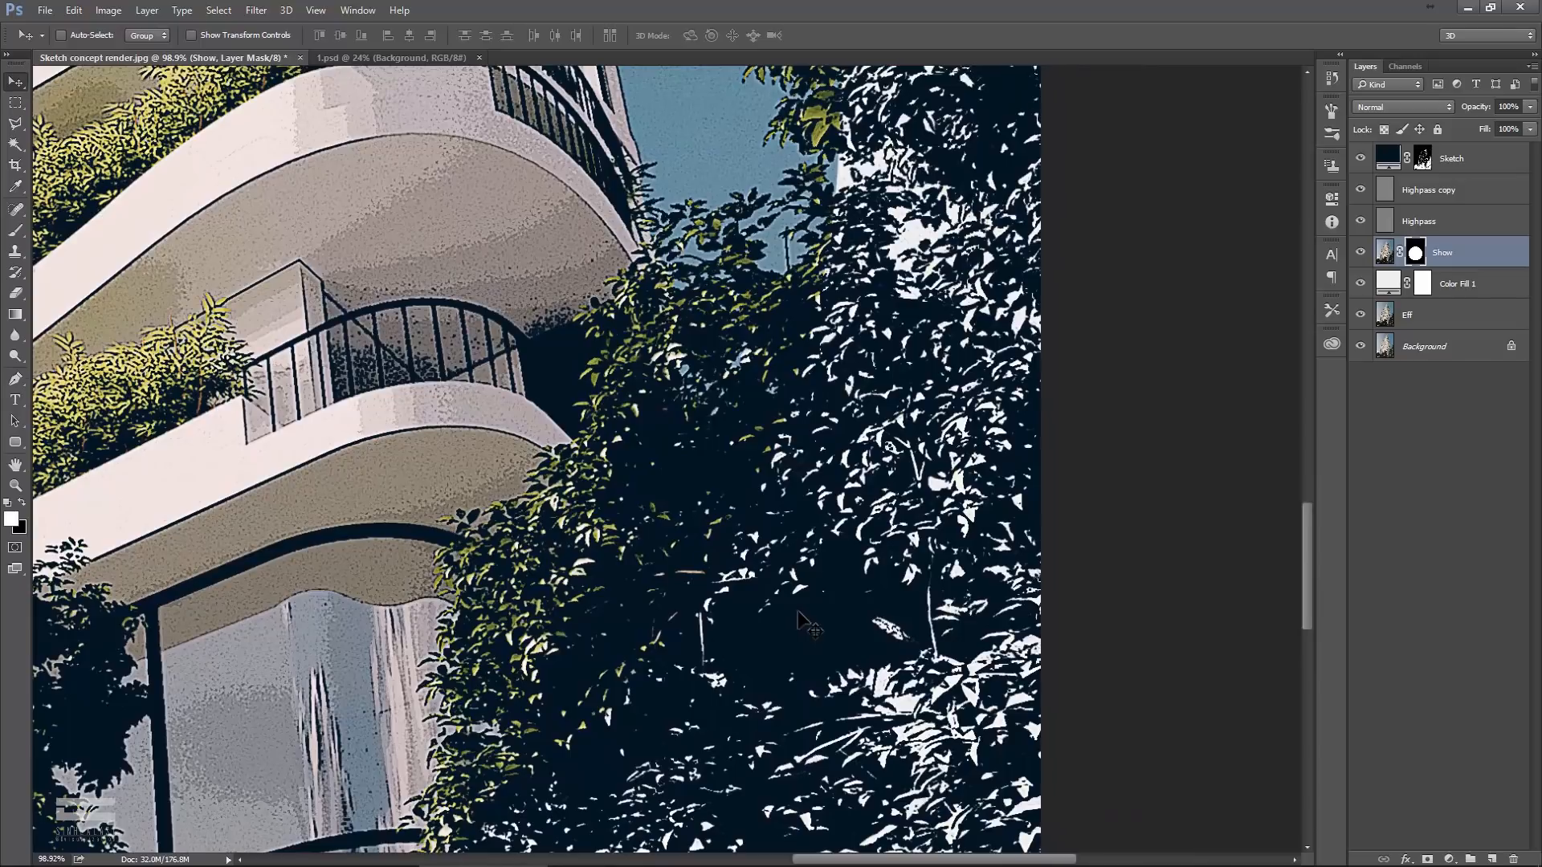
double_click(1389, 159)
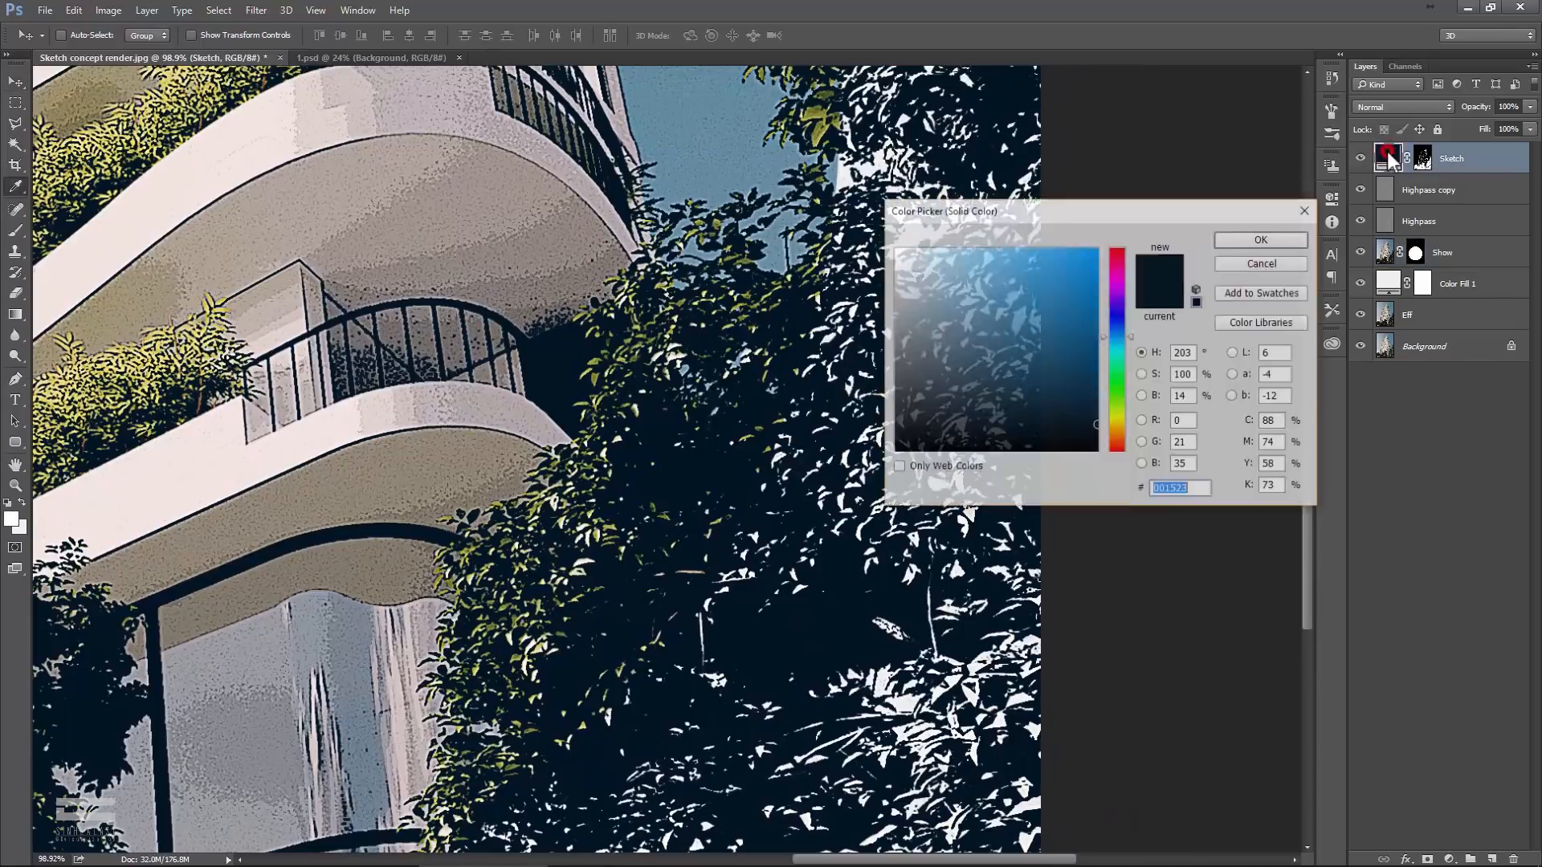
left_click(765, 232)
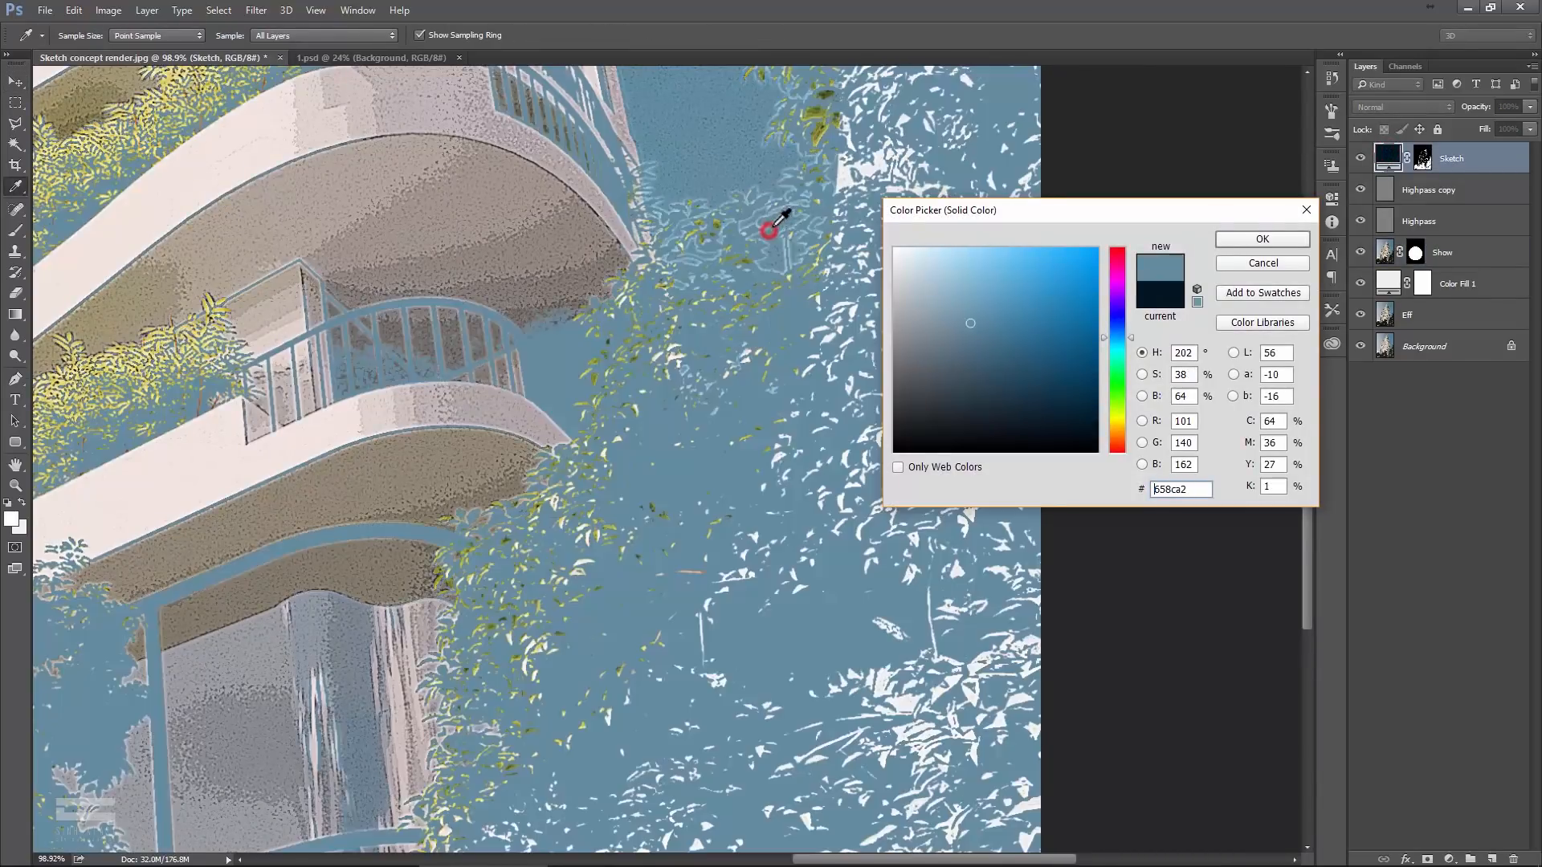
left_click_drag(1024, 393, 1062, 417)
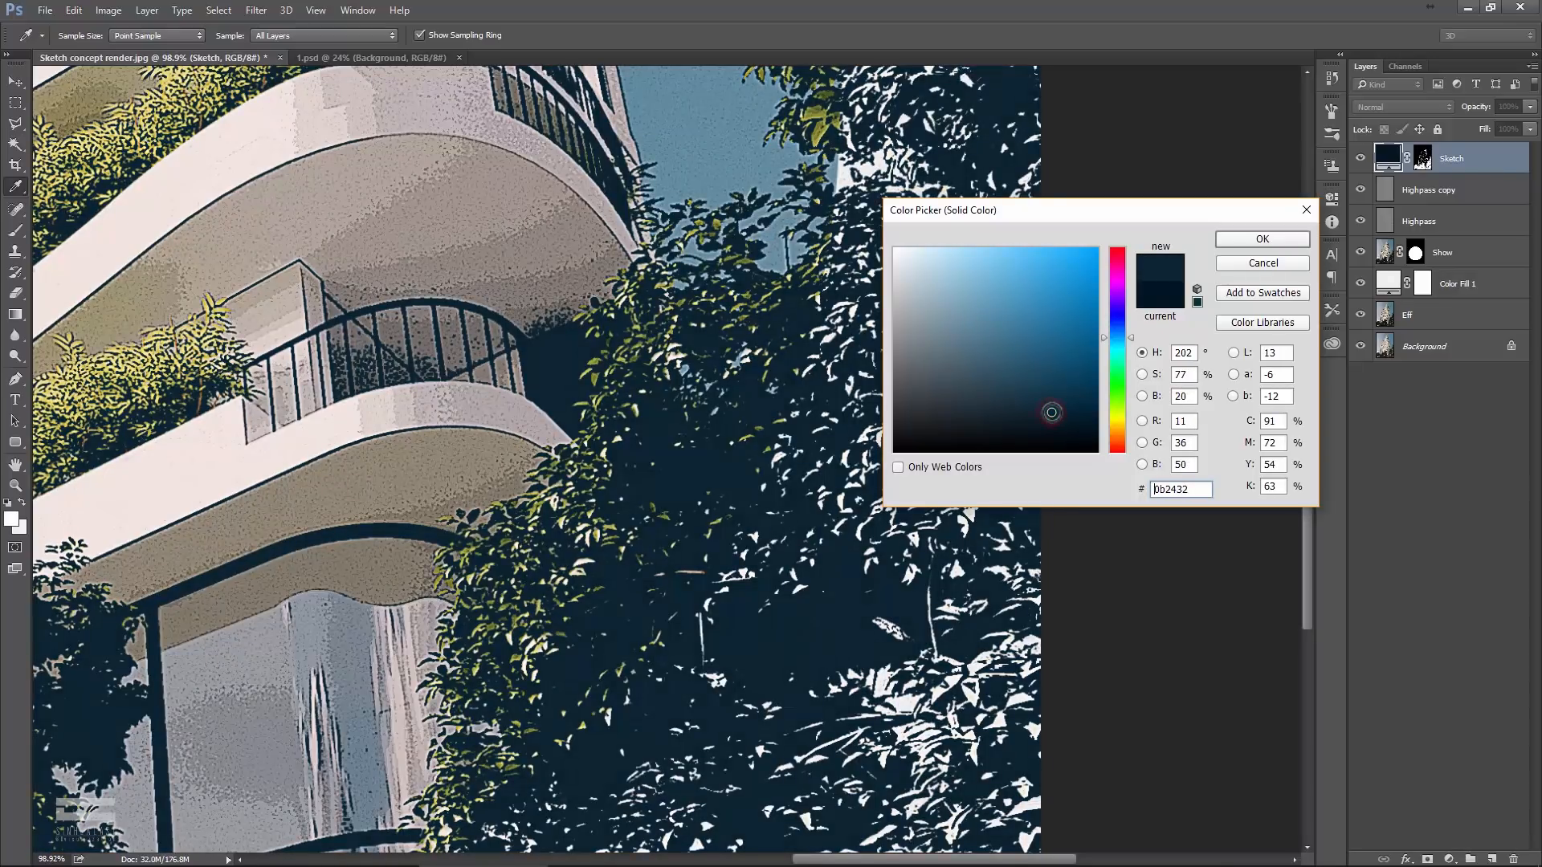
left_click(1056, 417)
left_click(1241, 241)
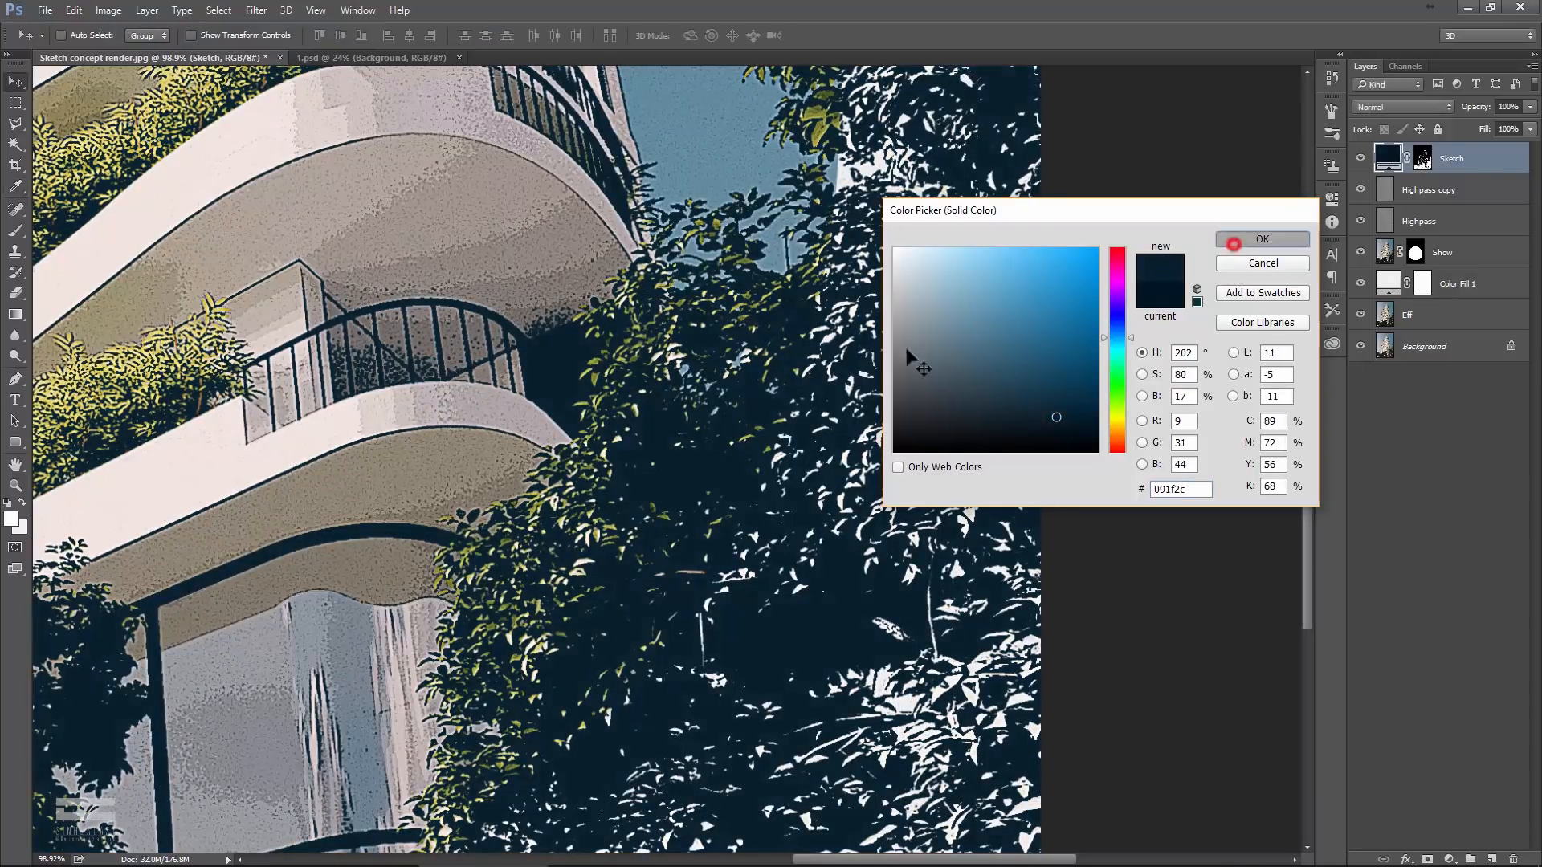
Step: Examine the whole composition, from the trees and the circle's edge up to the line-drawn top of the tower
scroll(747, 289, "down", 5)
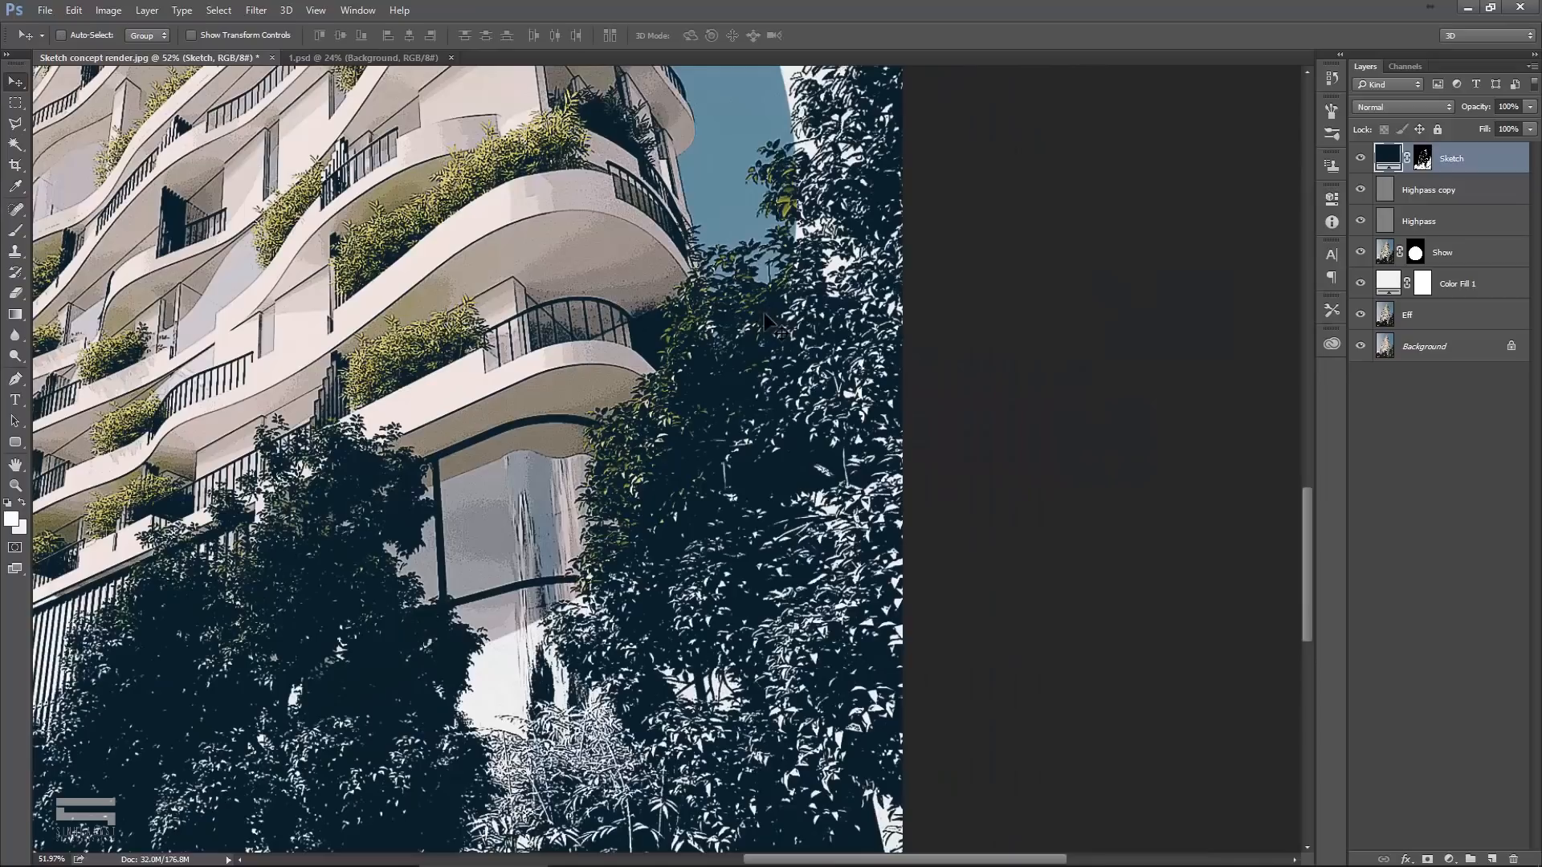
scroll(778, 288, "up", 2)
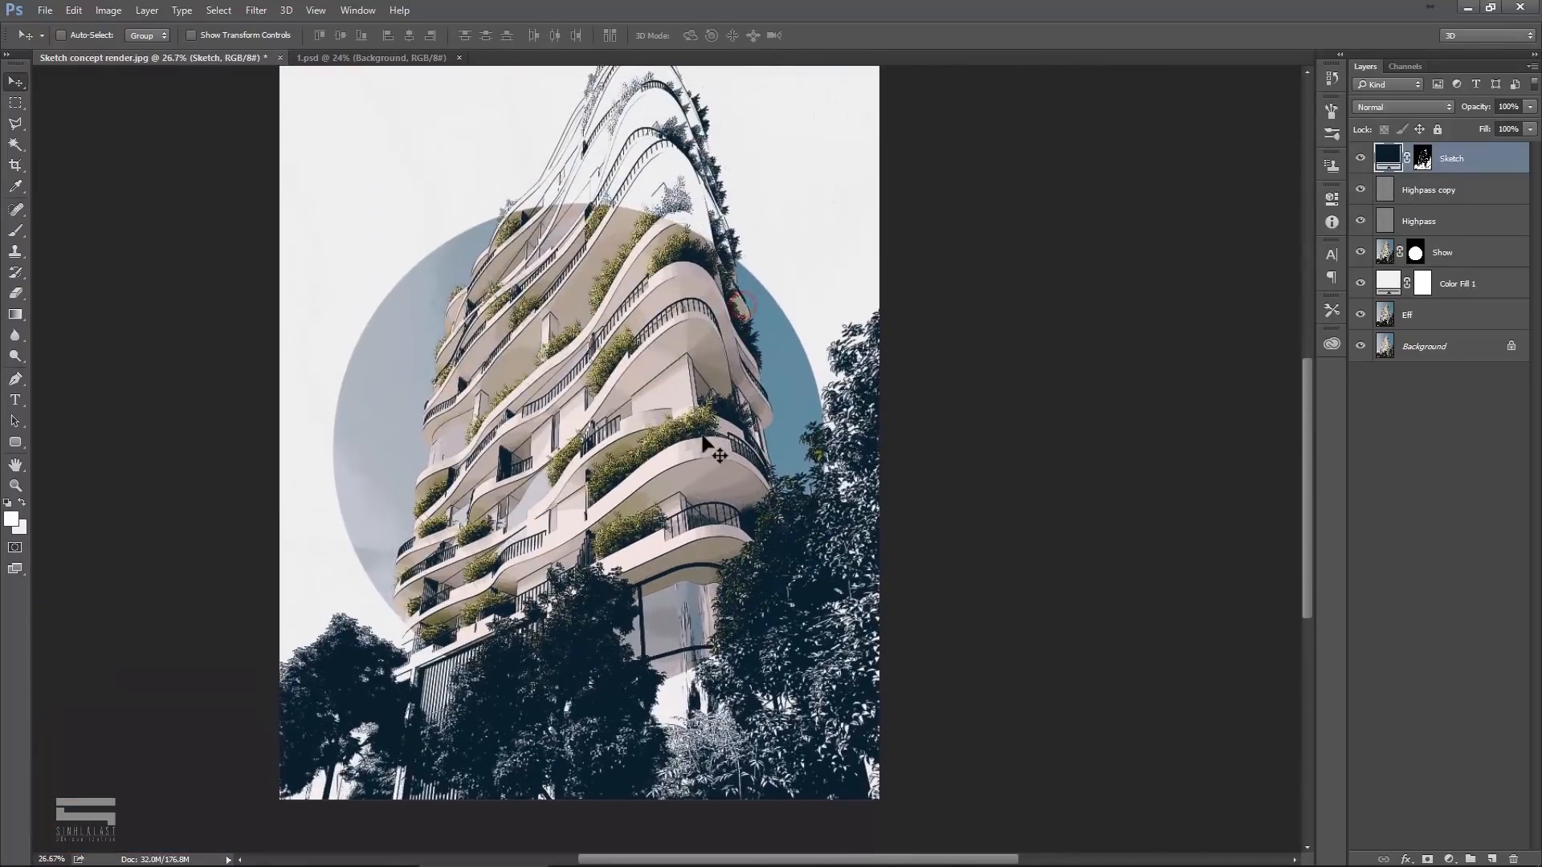
scroll(697, 421, "up", 3)
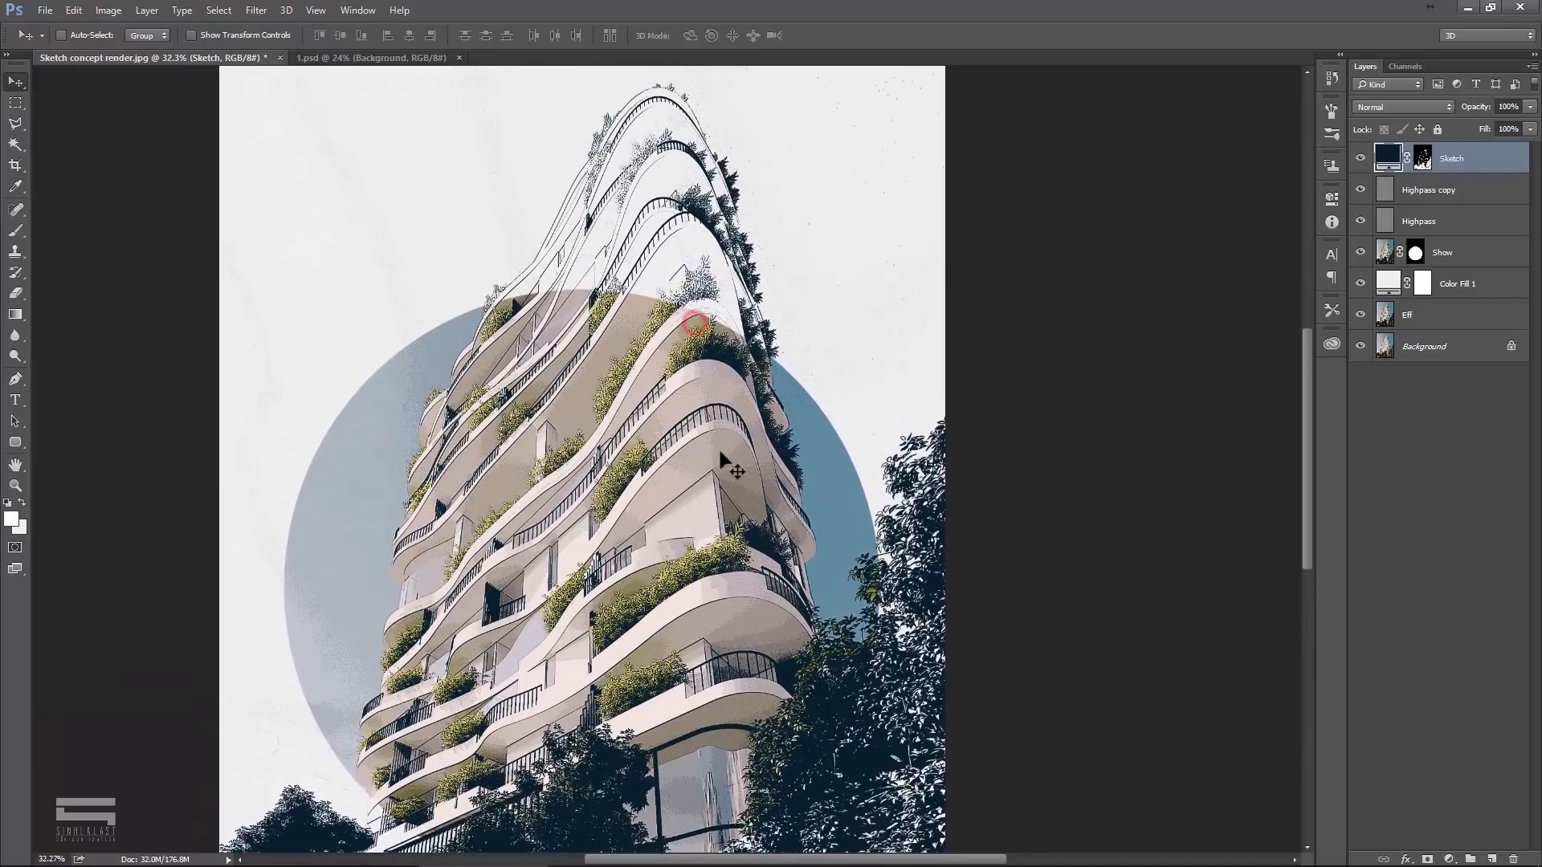
scroll(737, 466, "up", 1)
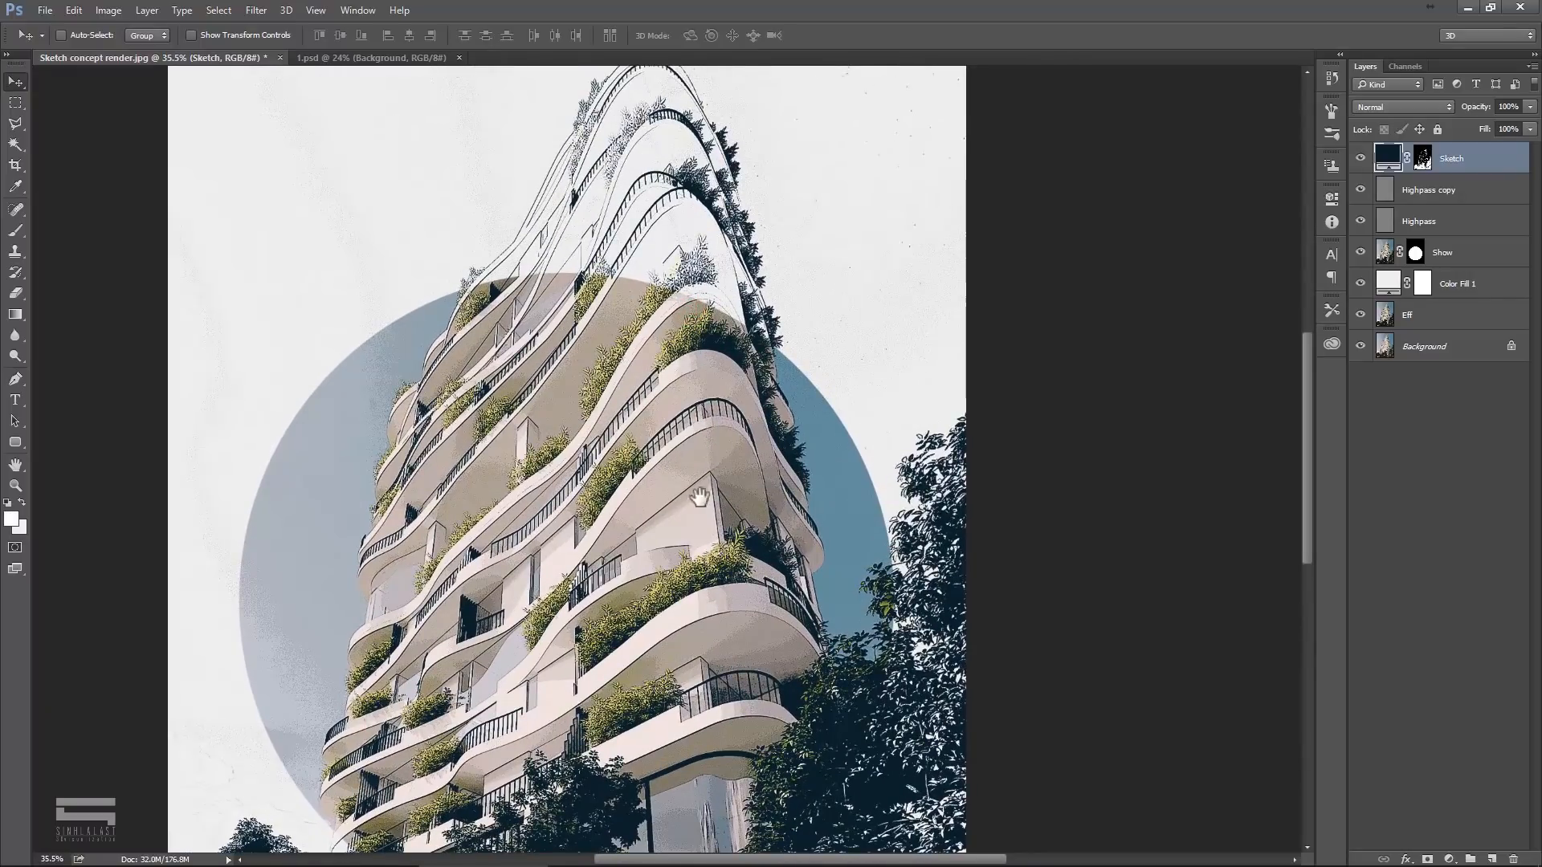
left_click_drag(698, 498, 717, 384)
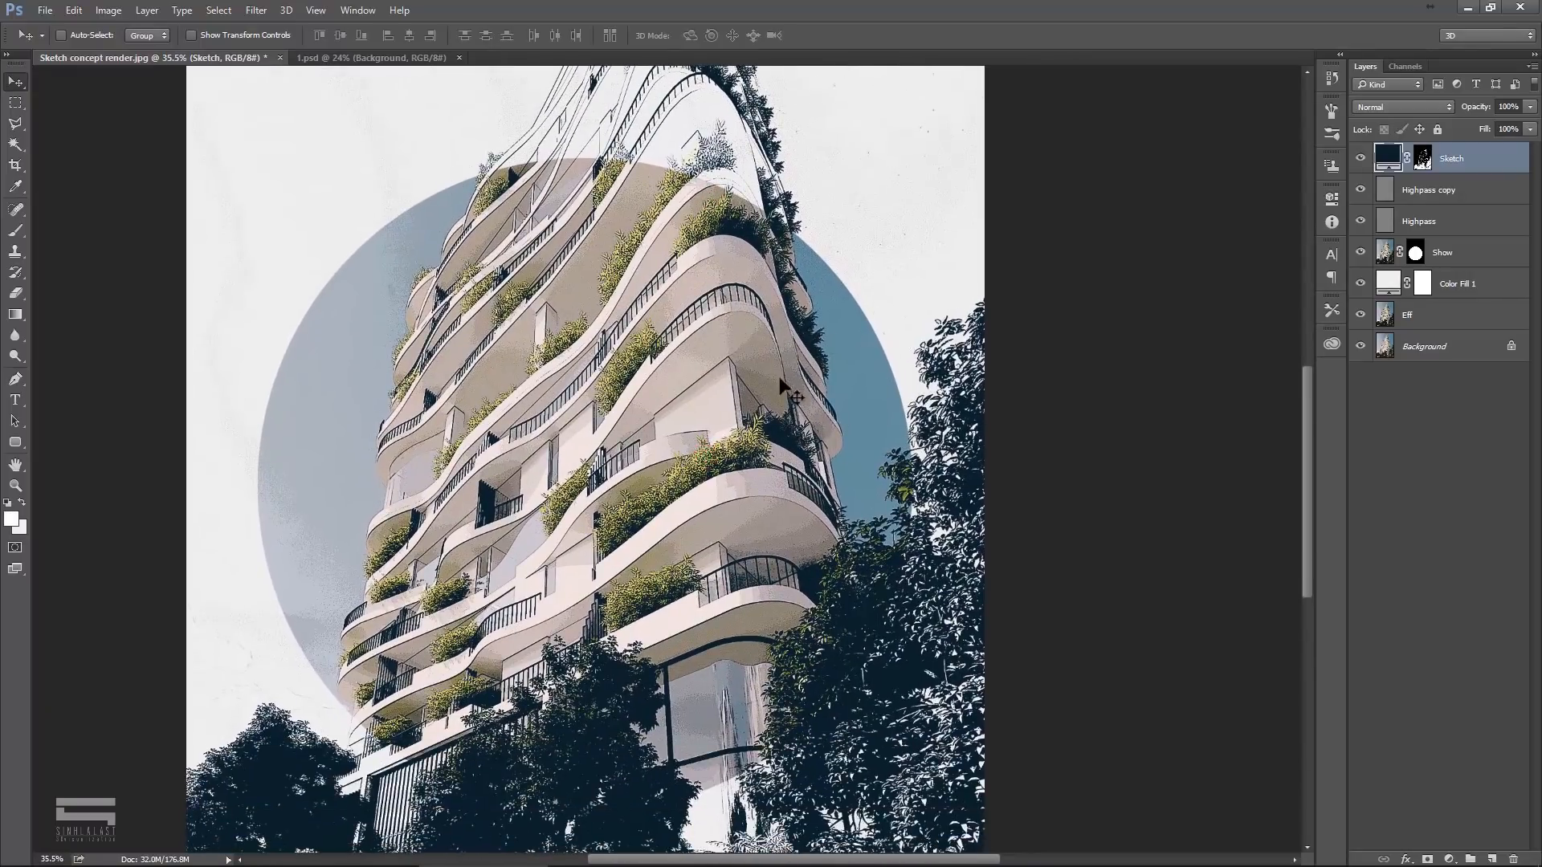
scroll(761, 437, "down", 3)
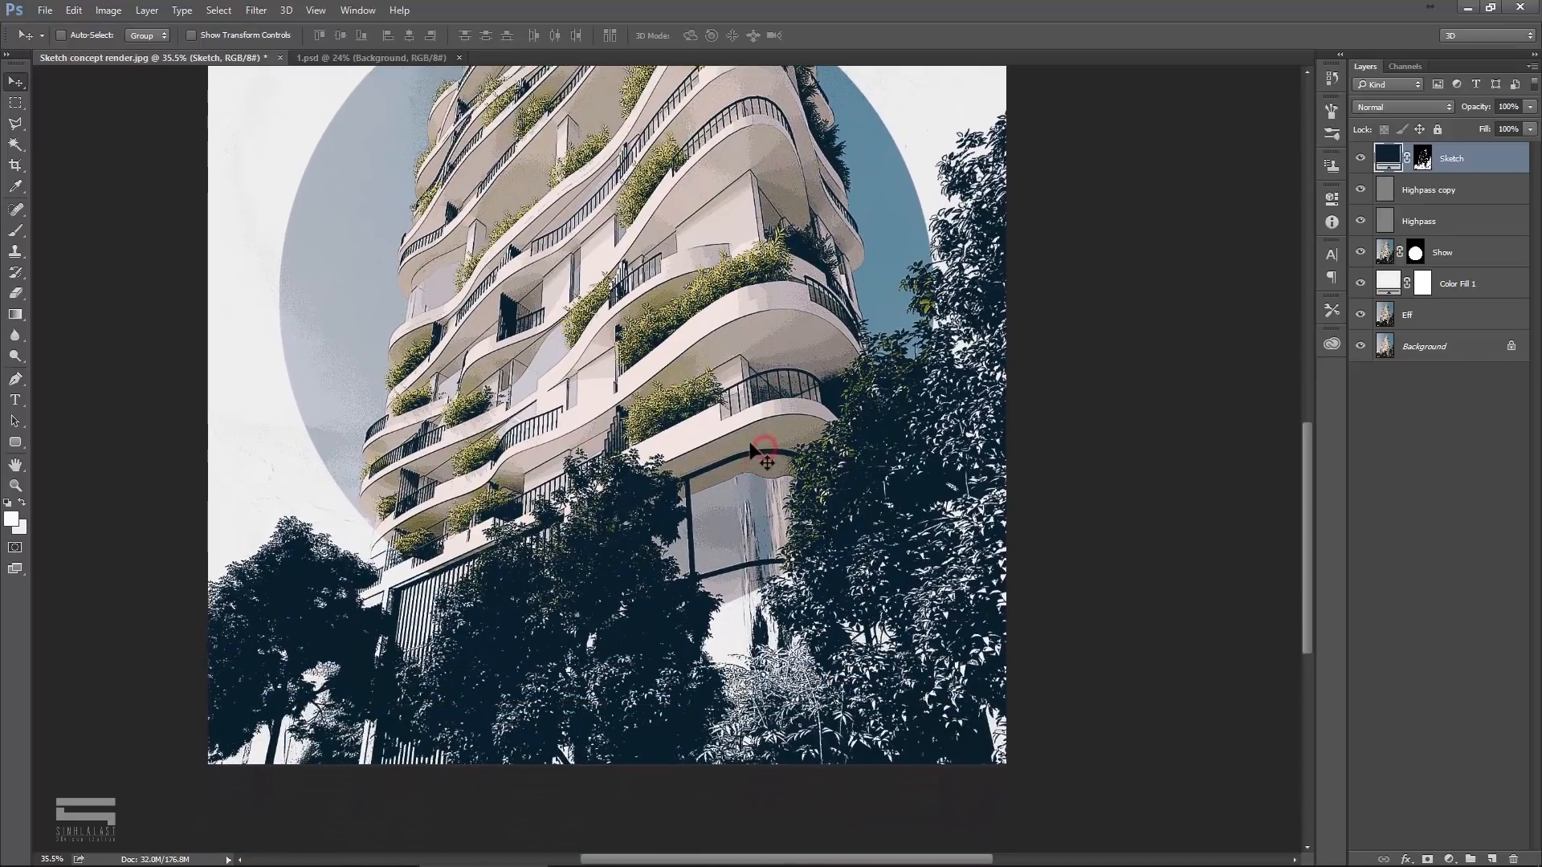
scroll(755, 454, "up", 1)
left_click_drag(729, 350, 717, 626)
left_click_drag(691, 305, 672, 406)
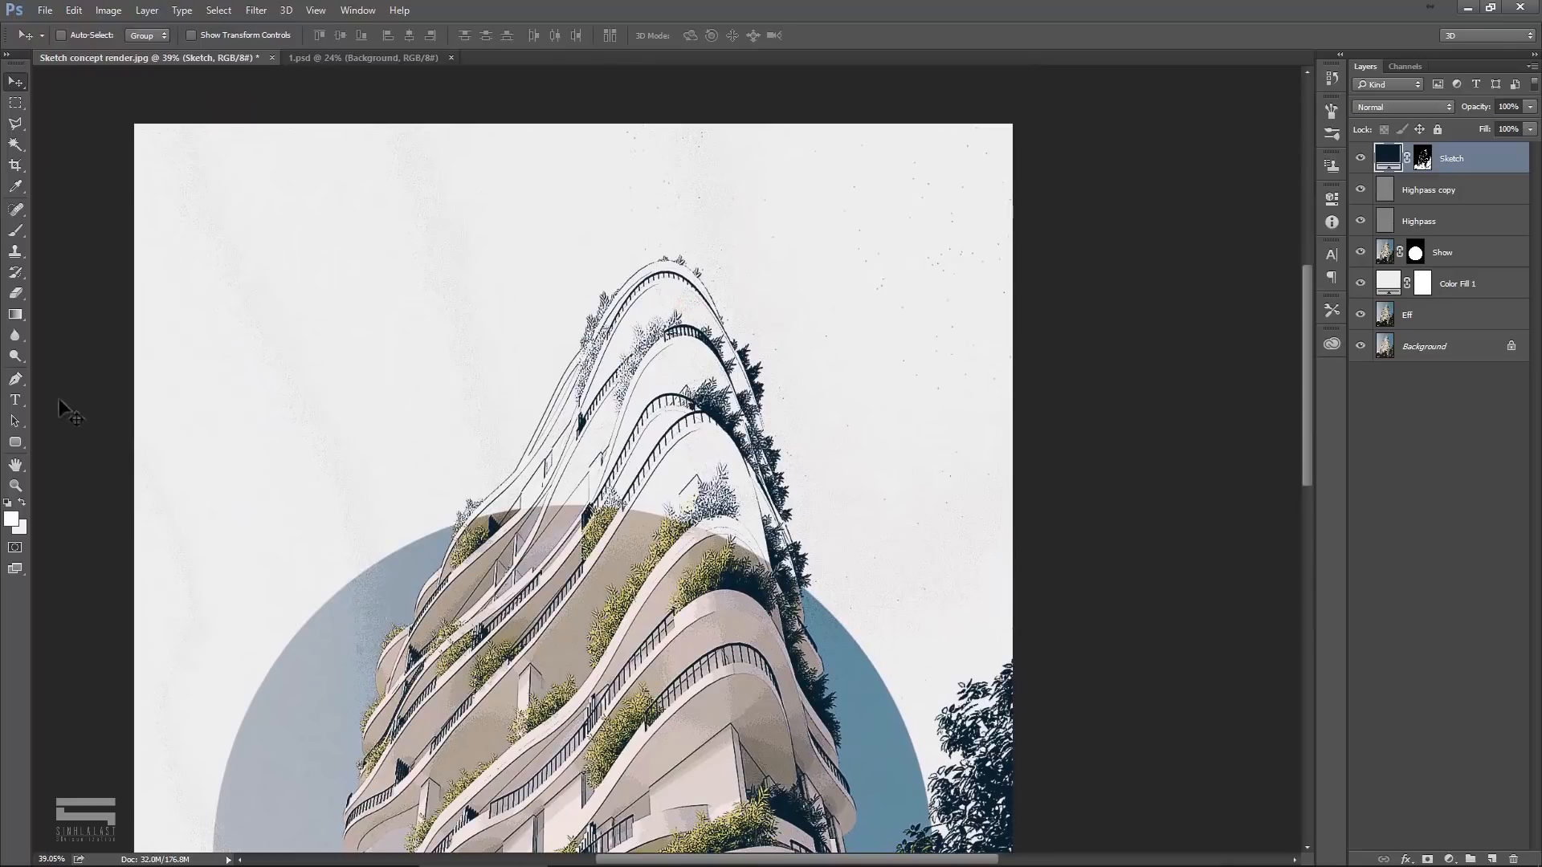
Step: Add the text "sketch concept" in FS Nokio Bold at 160 px on the blank sky beside the tower's top
left_click(16, 399)
left_click(331, 285)
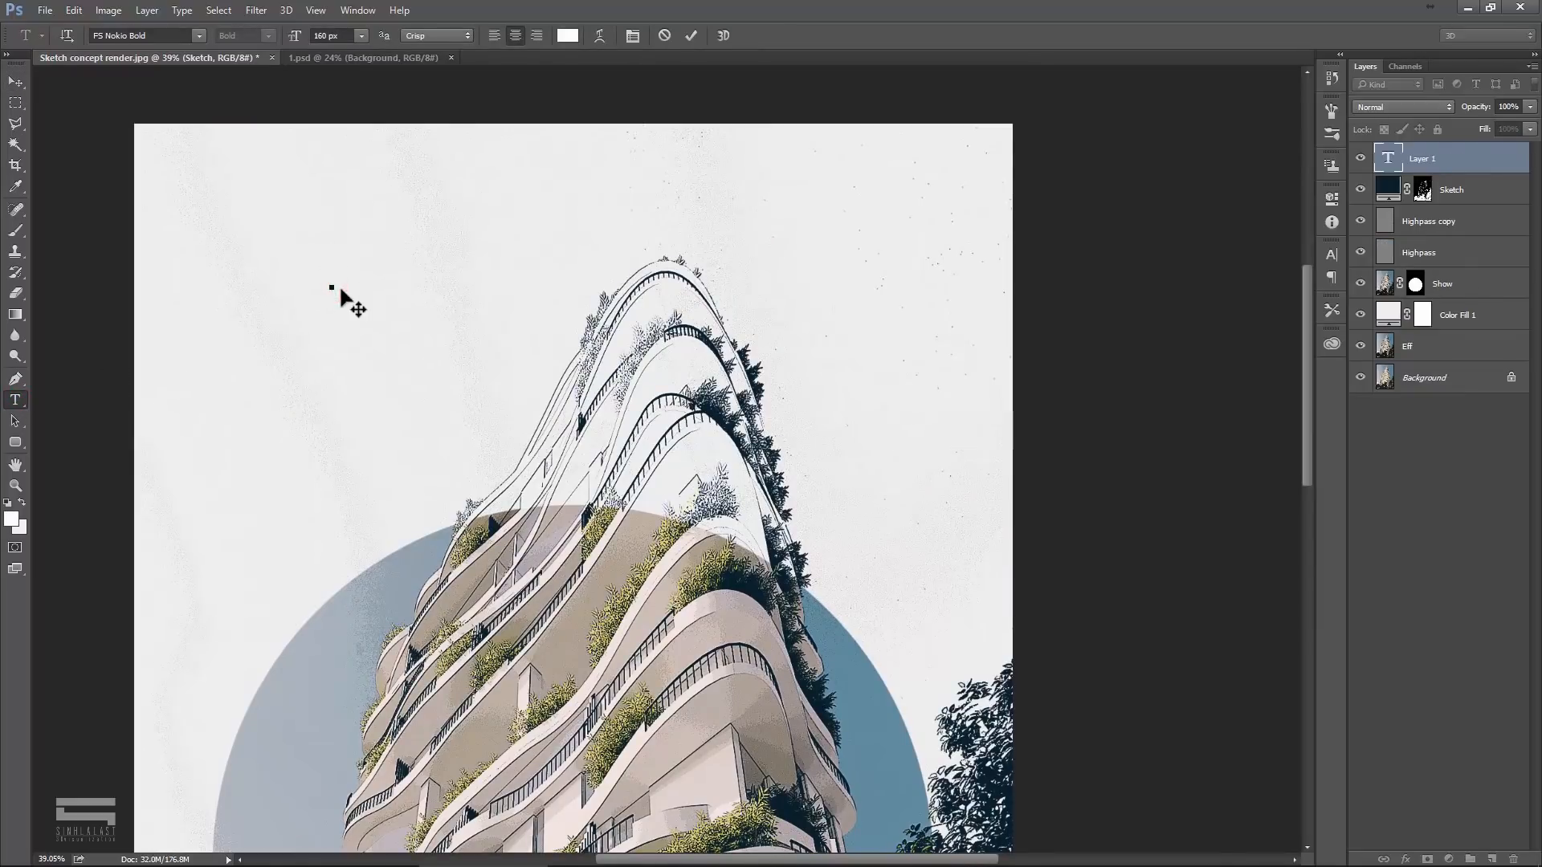
type("sketch concept")
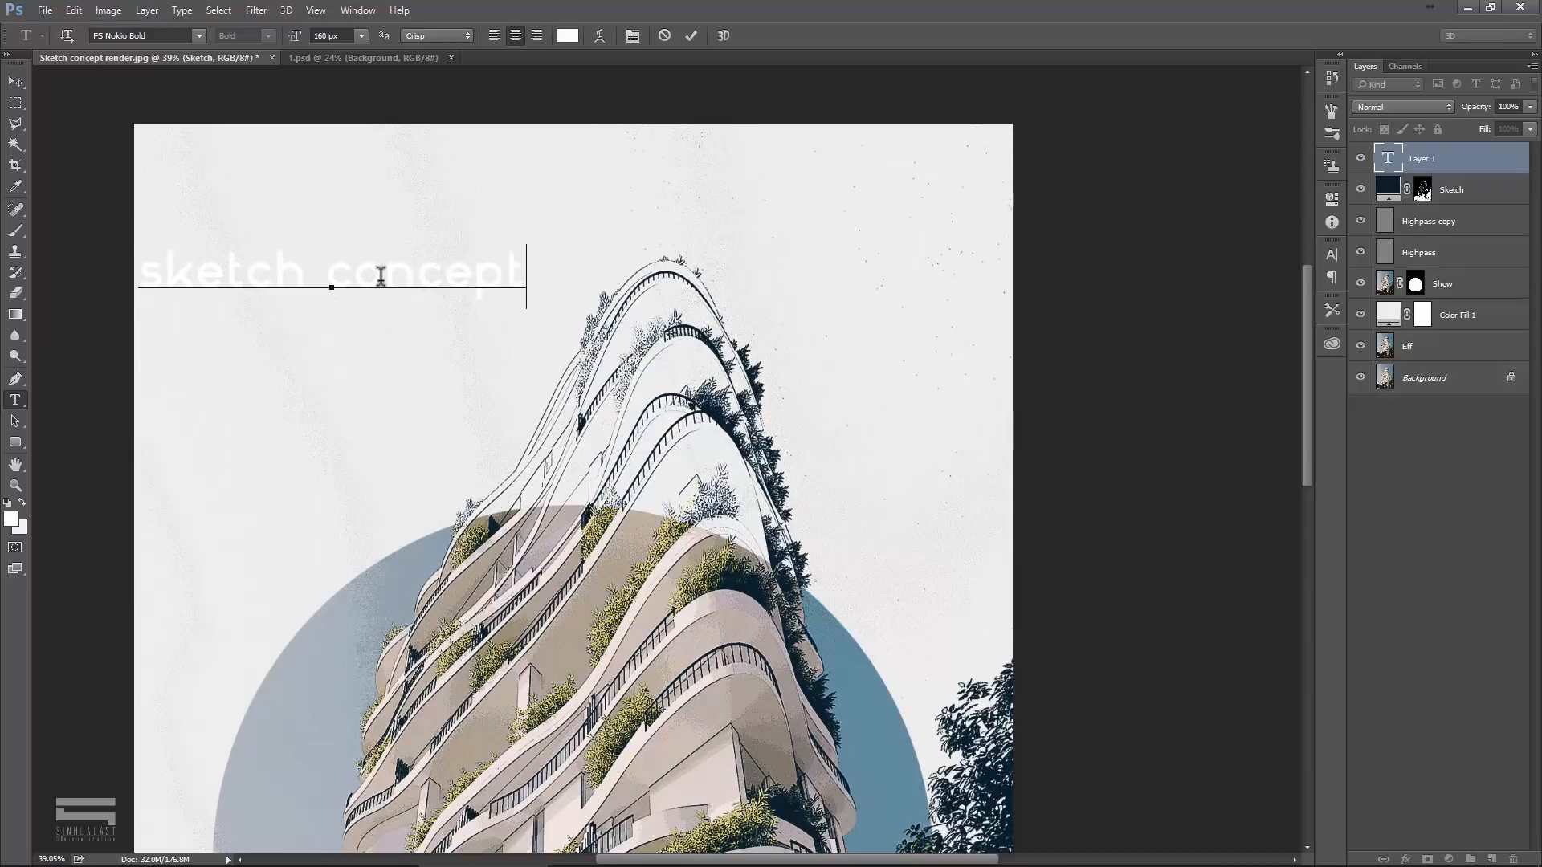
Step: Recolor all of the title text to blue #5c879d, sampled from the sky inside the circle
key("ctrl+a")
left_click(567, 35)
left_click(818, 612)
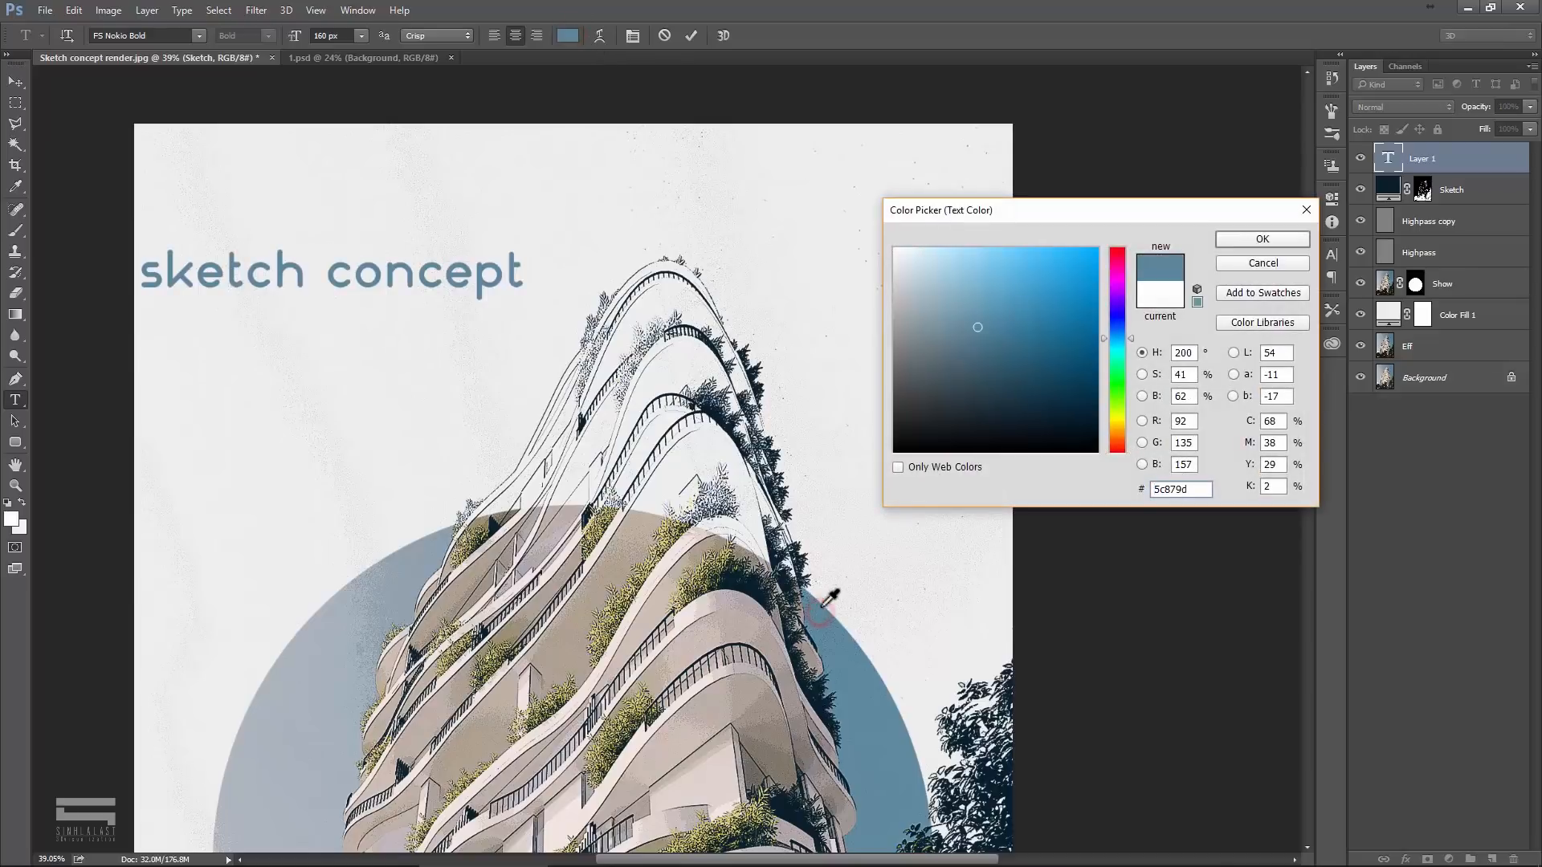
left_click(1237, 241)
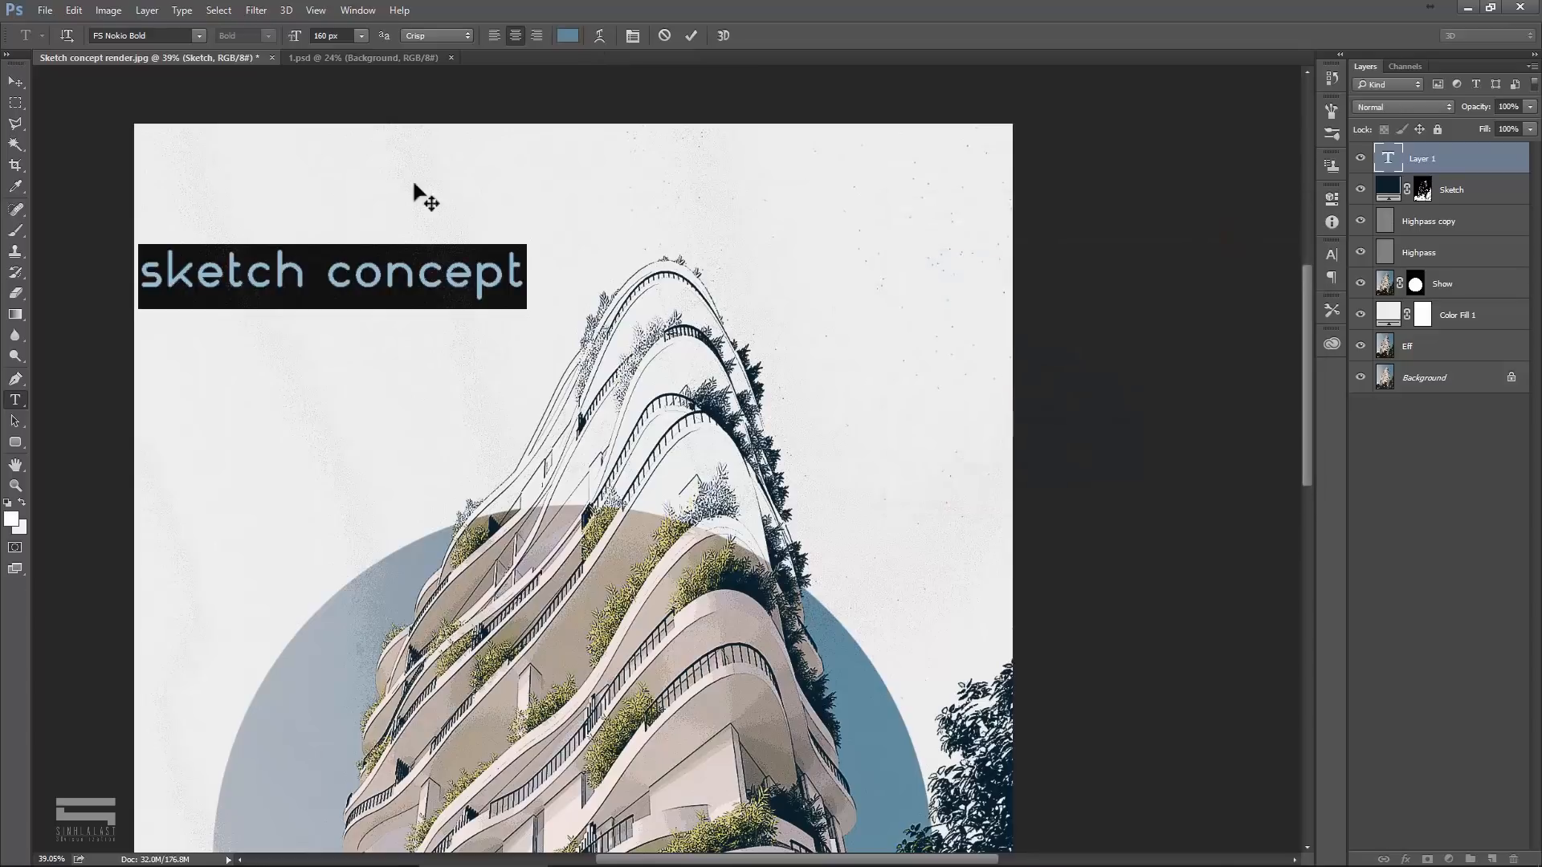
Step: Move the title above the tower and enlarge it with Free Transform until it spans most of the image width
left_click(13, 81)
left_click_drag(393, 282, 514, 249)
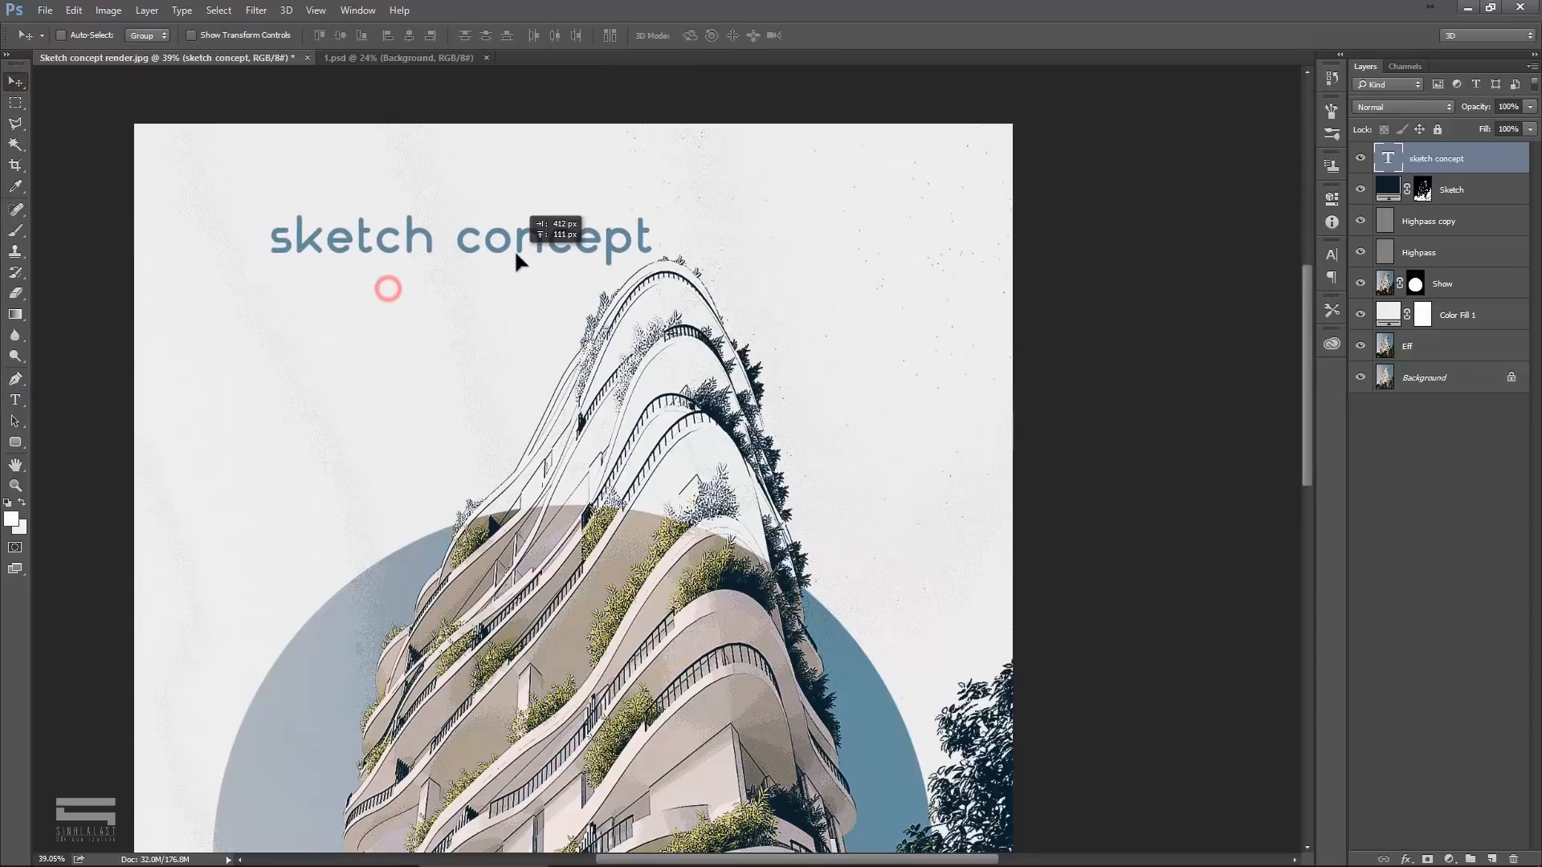
left_click(73, 10)
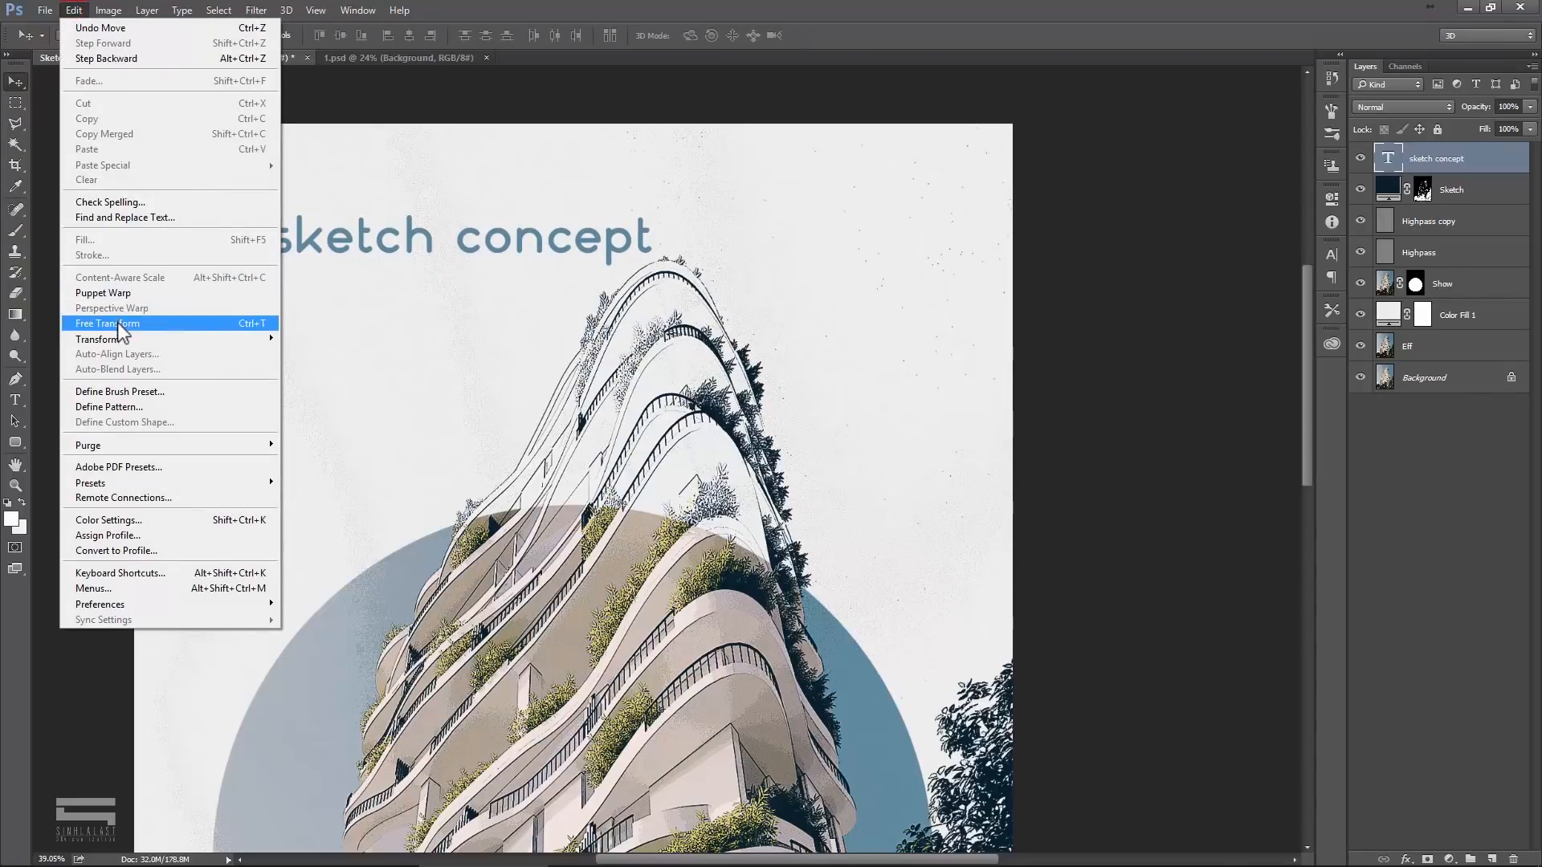
left_click(117, 322)
left_click_drag(656, 274, 929, 413)
left_click_drag(809, 286, 755, 249)
left_click_drag(896, 284, 960, 295)
mouse_move(827, 240)
left_mouse_down()
mouse_move(757, 276)
mouse_move(760, 223)
left_mouse_up()
key("Return")
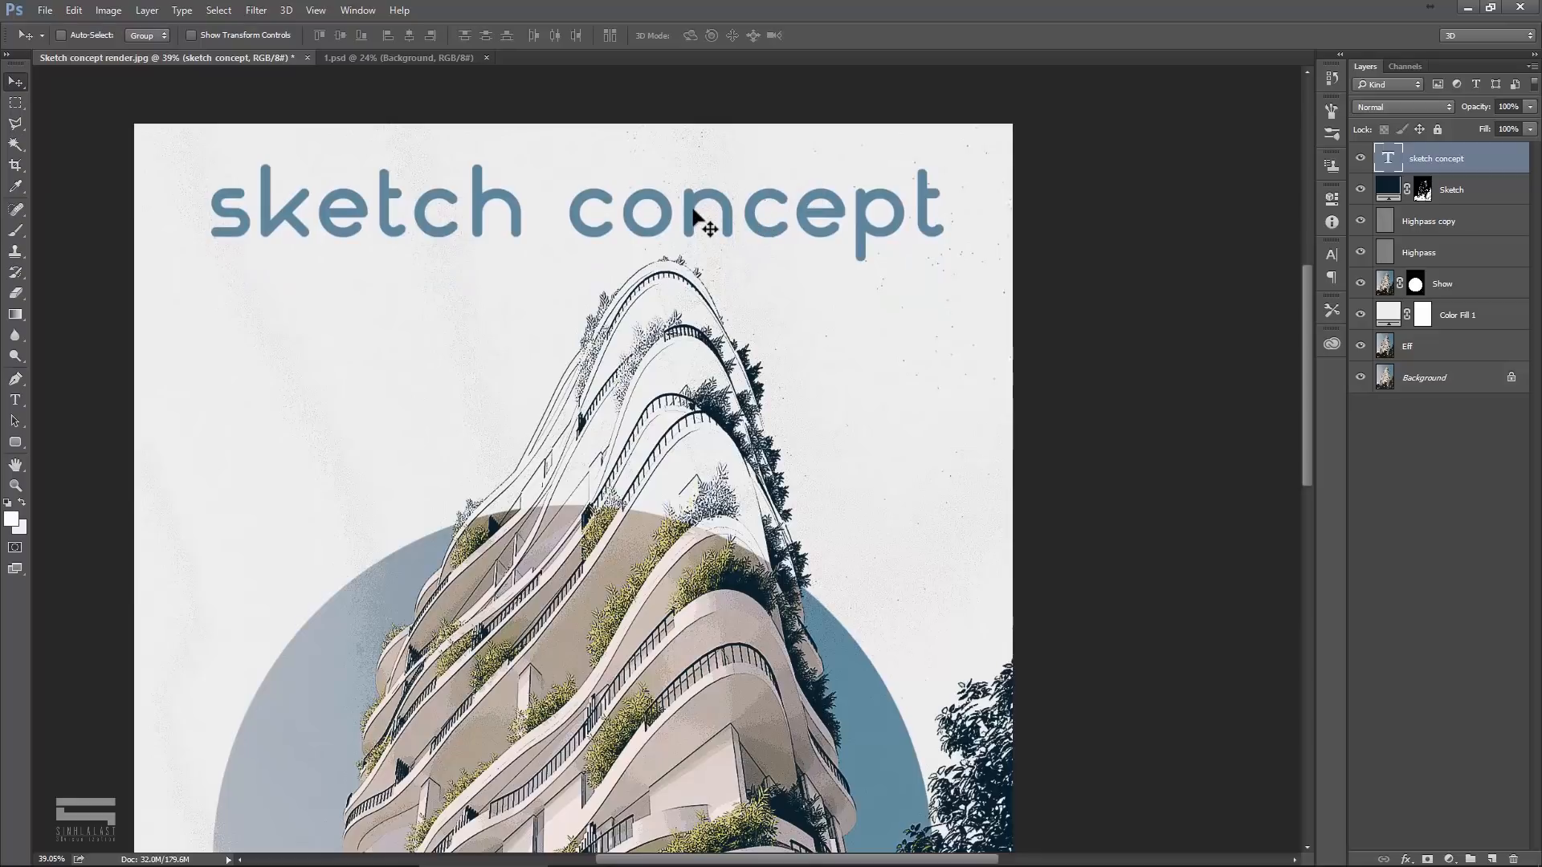
Step: Group all layers from the sketch concept text down to Eff into a group named After
scroll(698, 218, "down", 2)
scroll(683, 241, "down", 2)
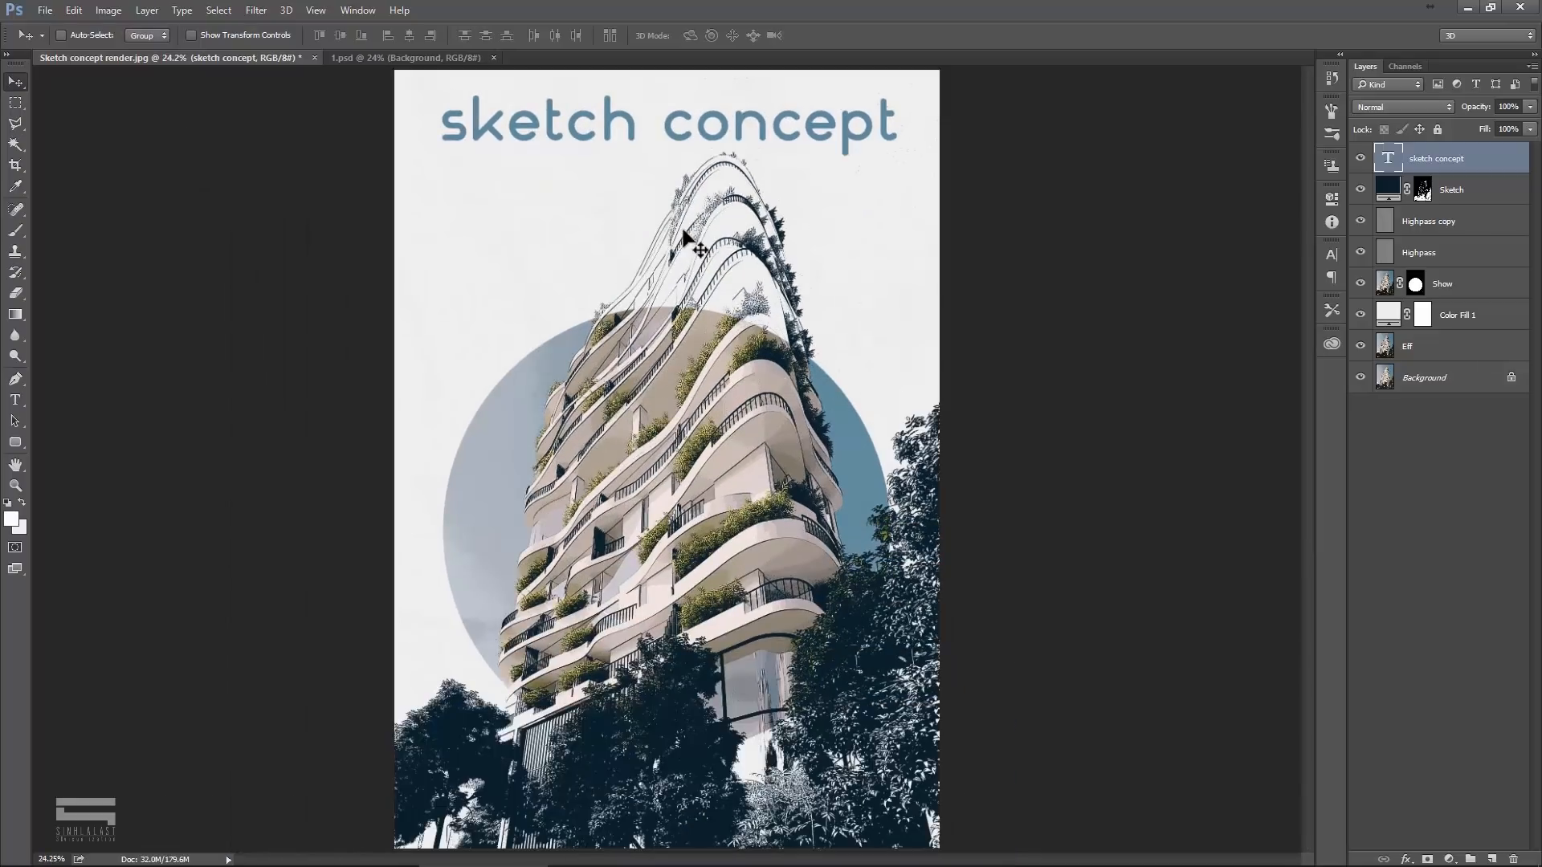
scroll(778, 344, "down", 2)
scroll(777, 344, "down", 1)
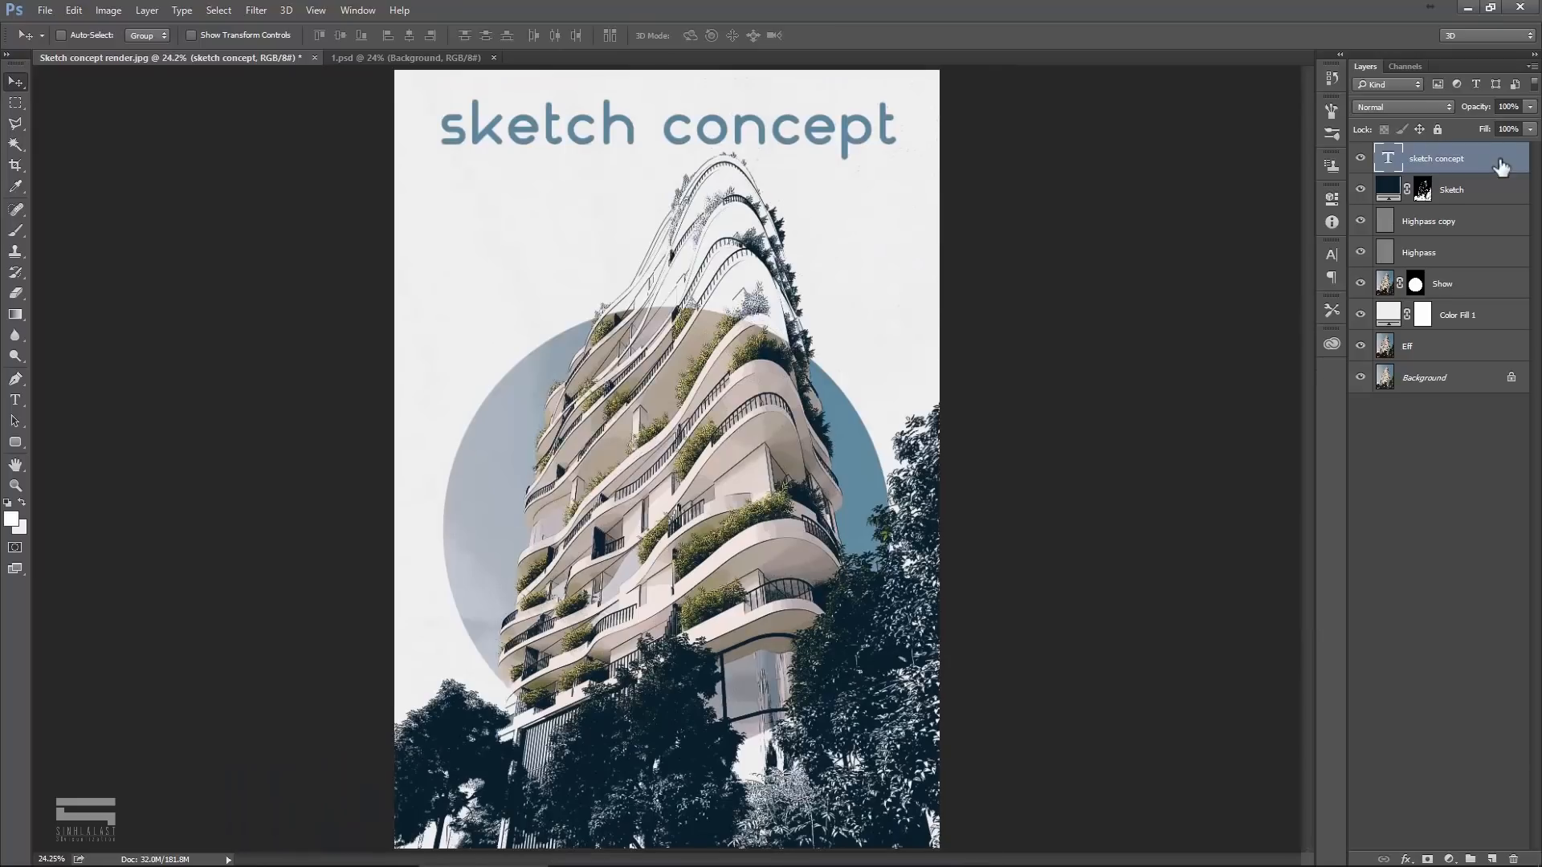
left_click(1466, 353, "shift")
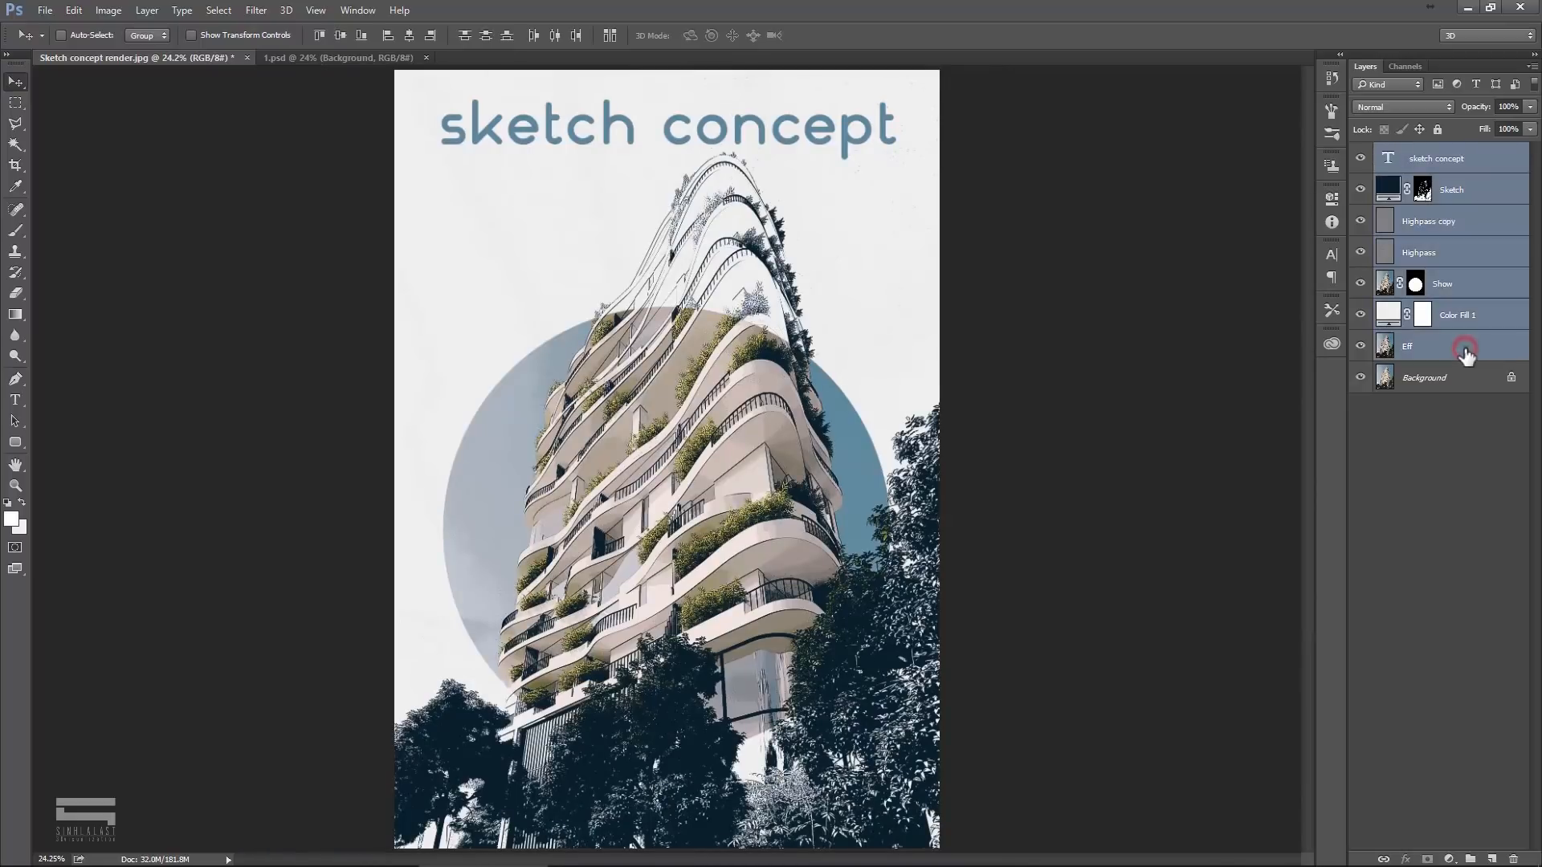
right_click(1465, 347)
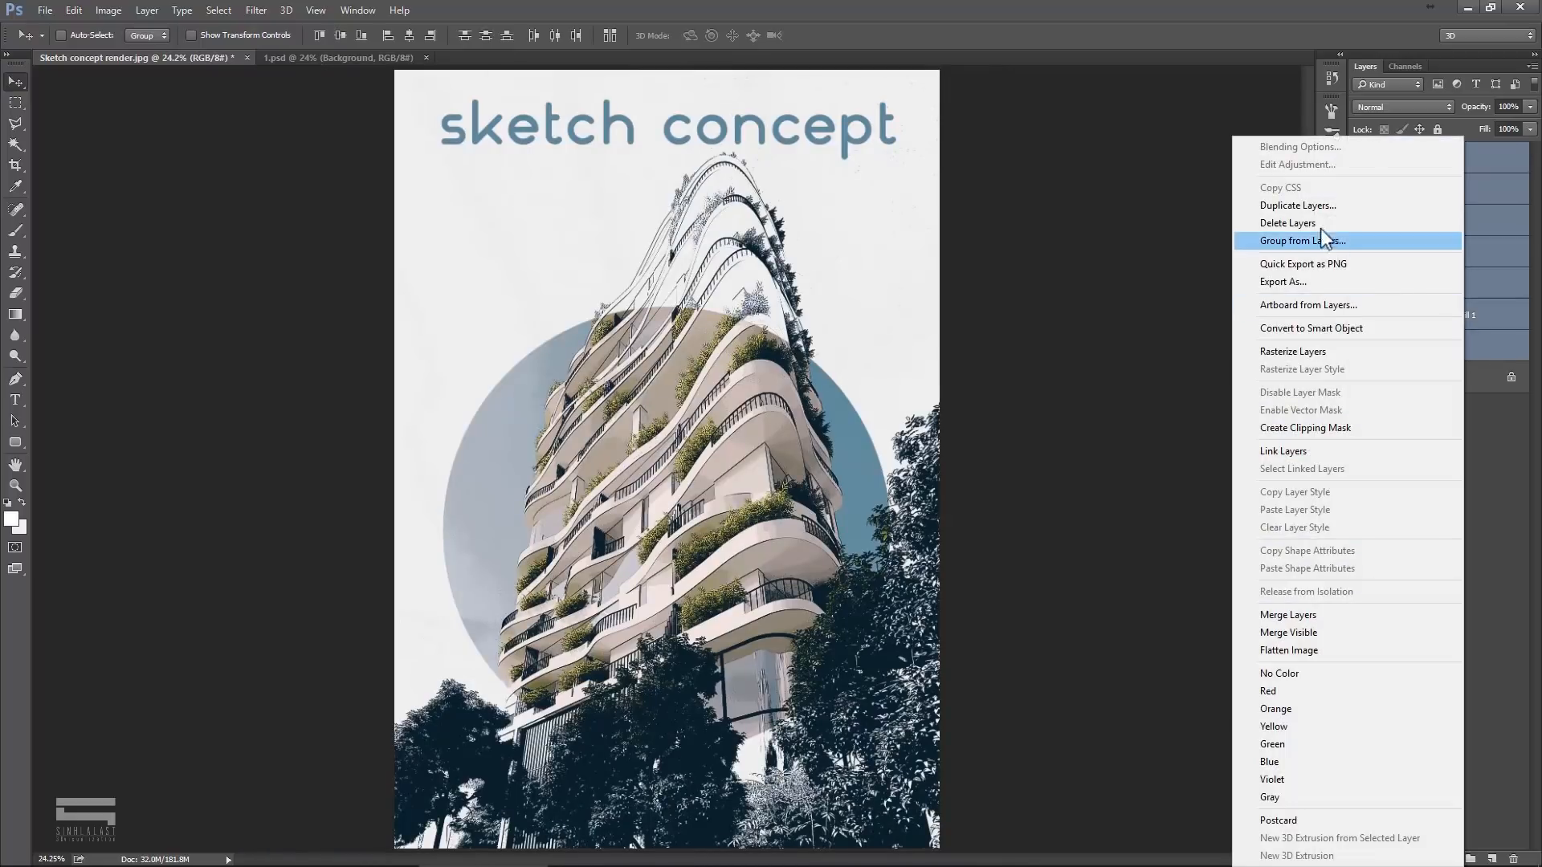
left_click(1295, 240)
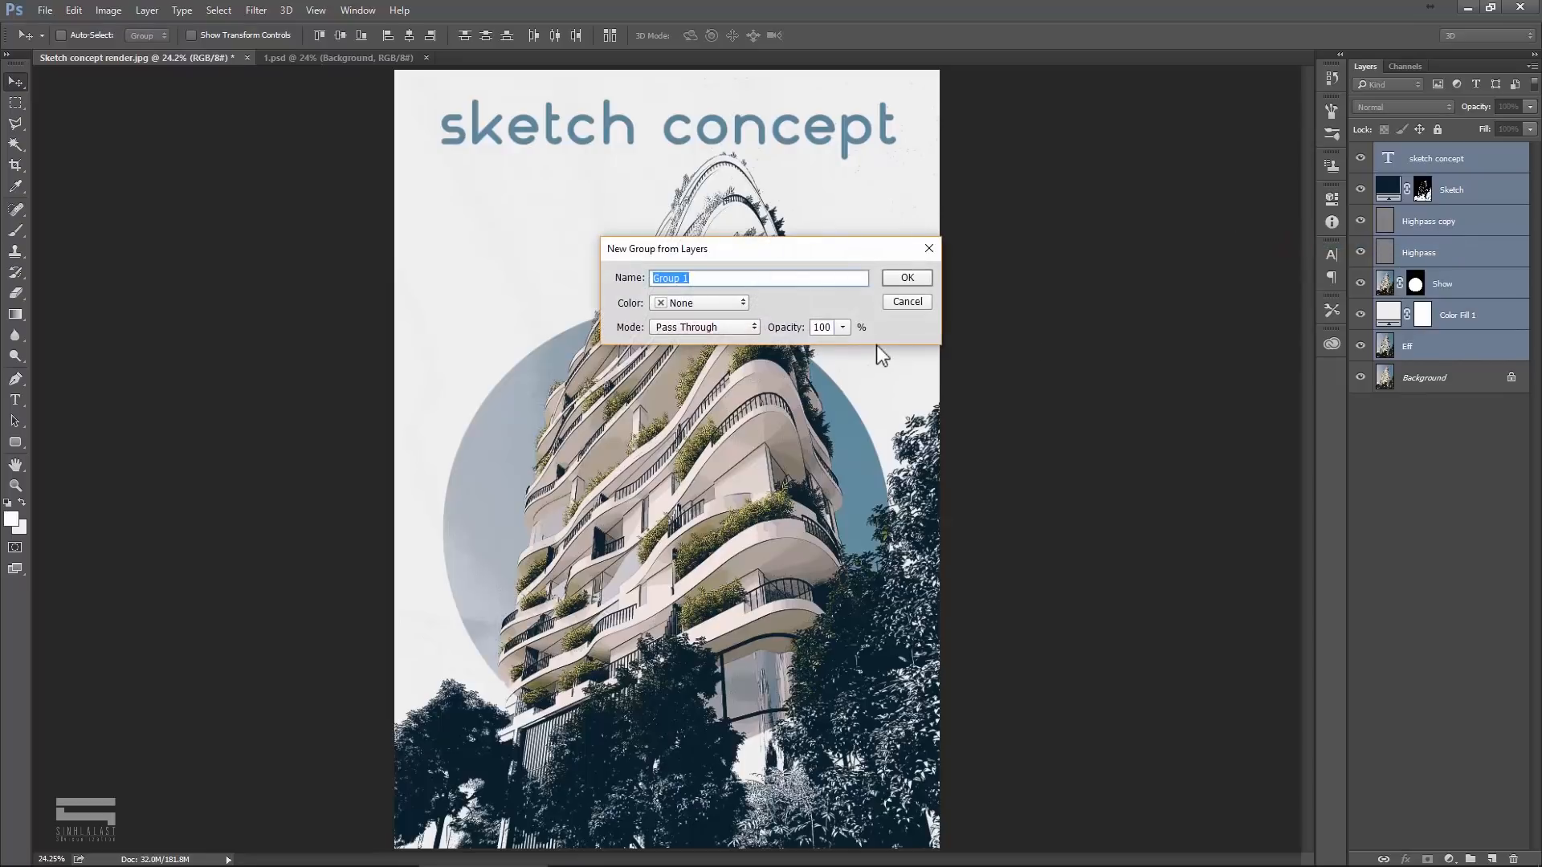
type("After")
key("Return")
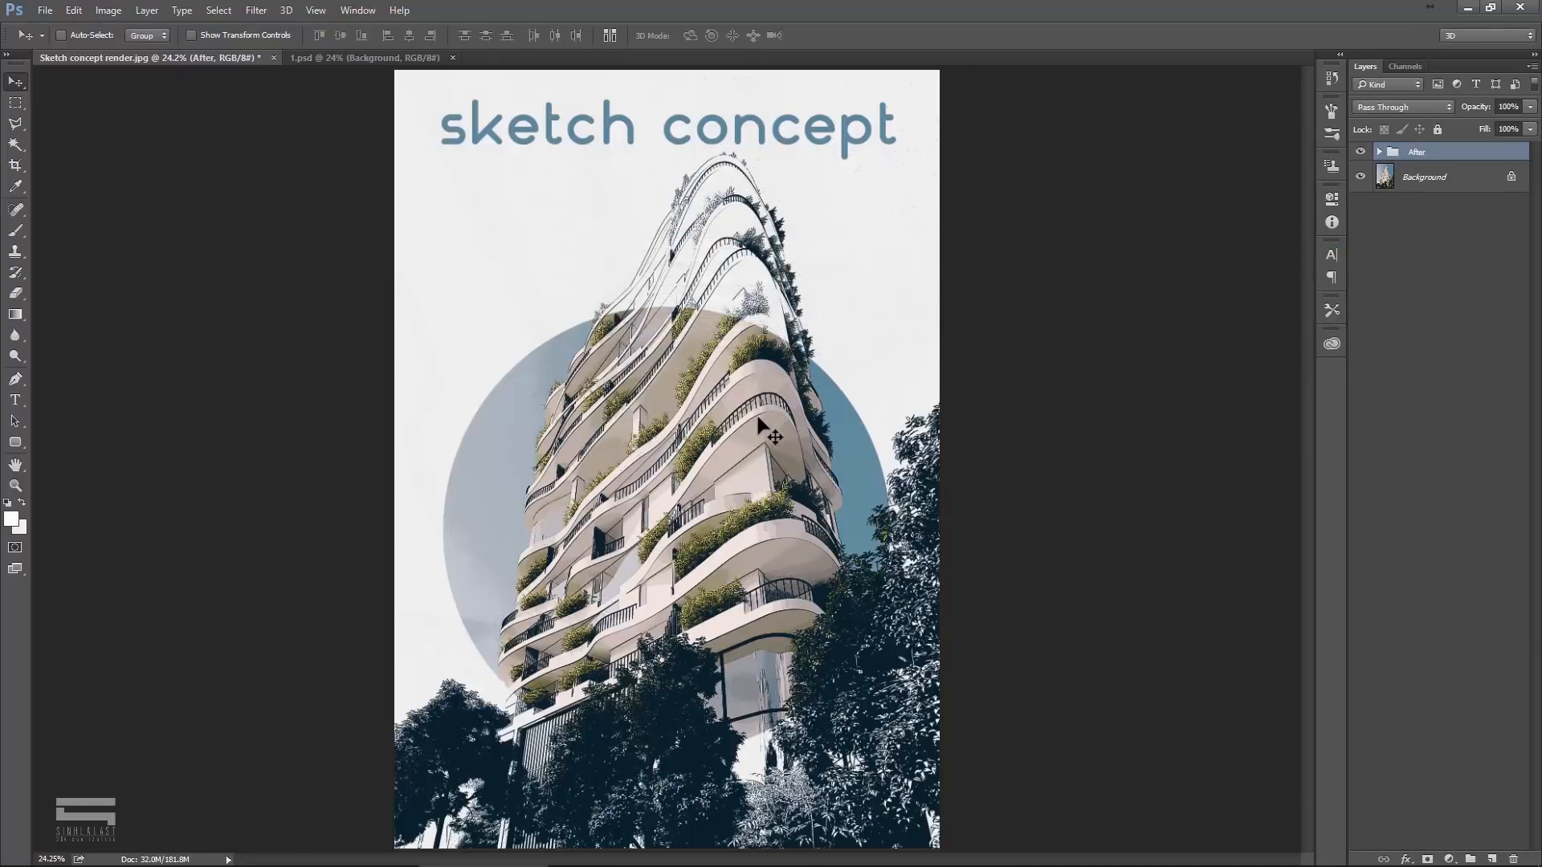
Step: Toggle the After group's visibility off and on to compare the original render with the sketch-style version
scroll(761, 428, "up", 2)
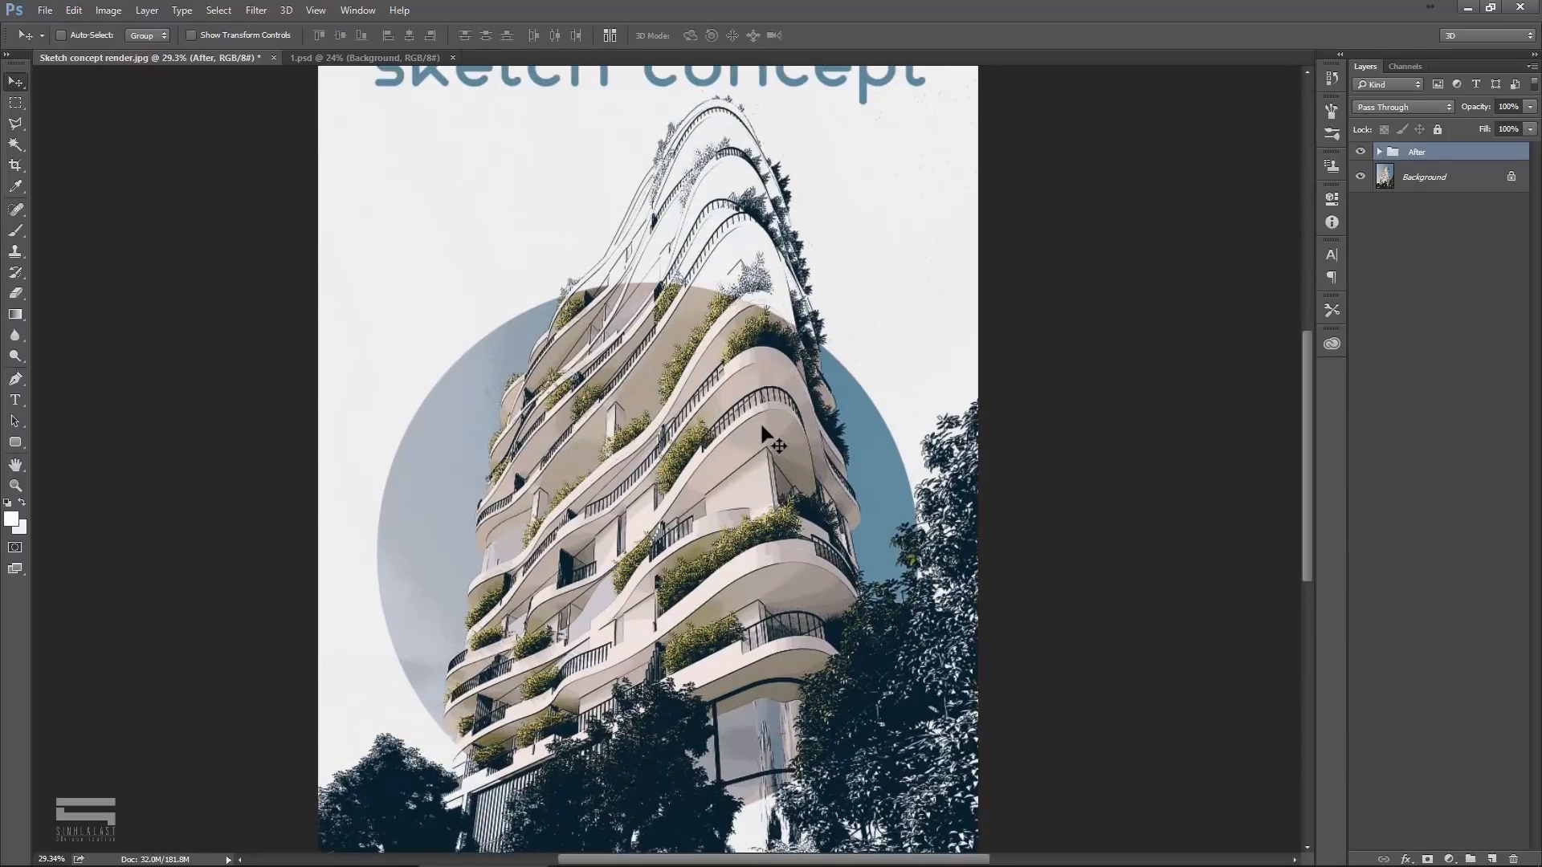
left_click(1360, 152)
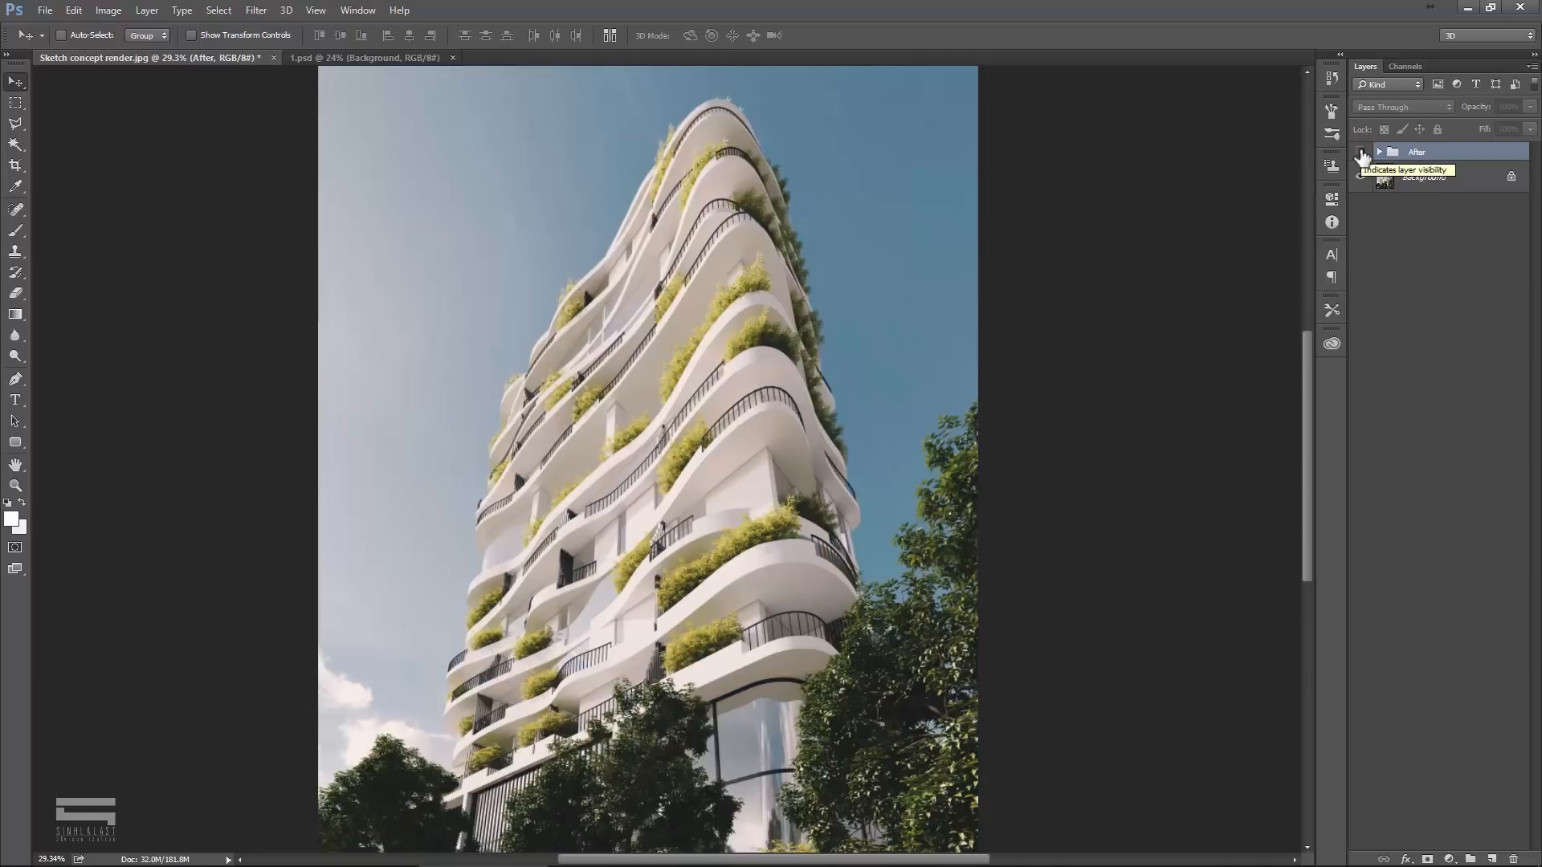
left_click(1361, 153)
scroll(802, 391, "up", 2)
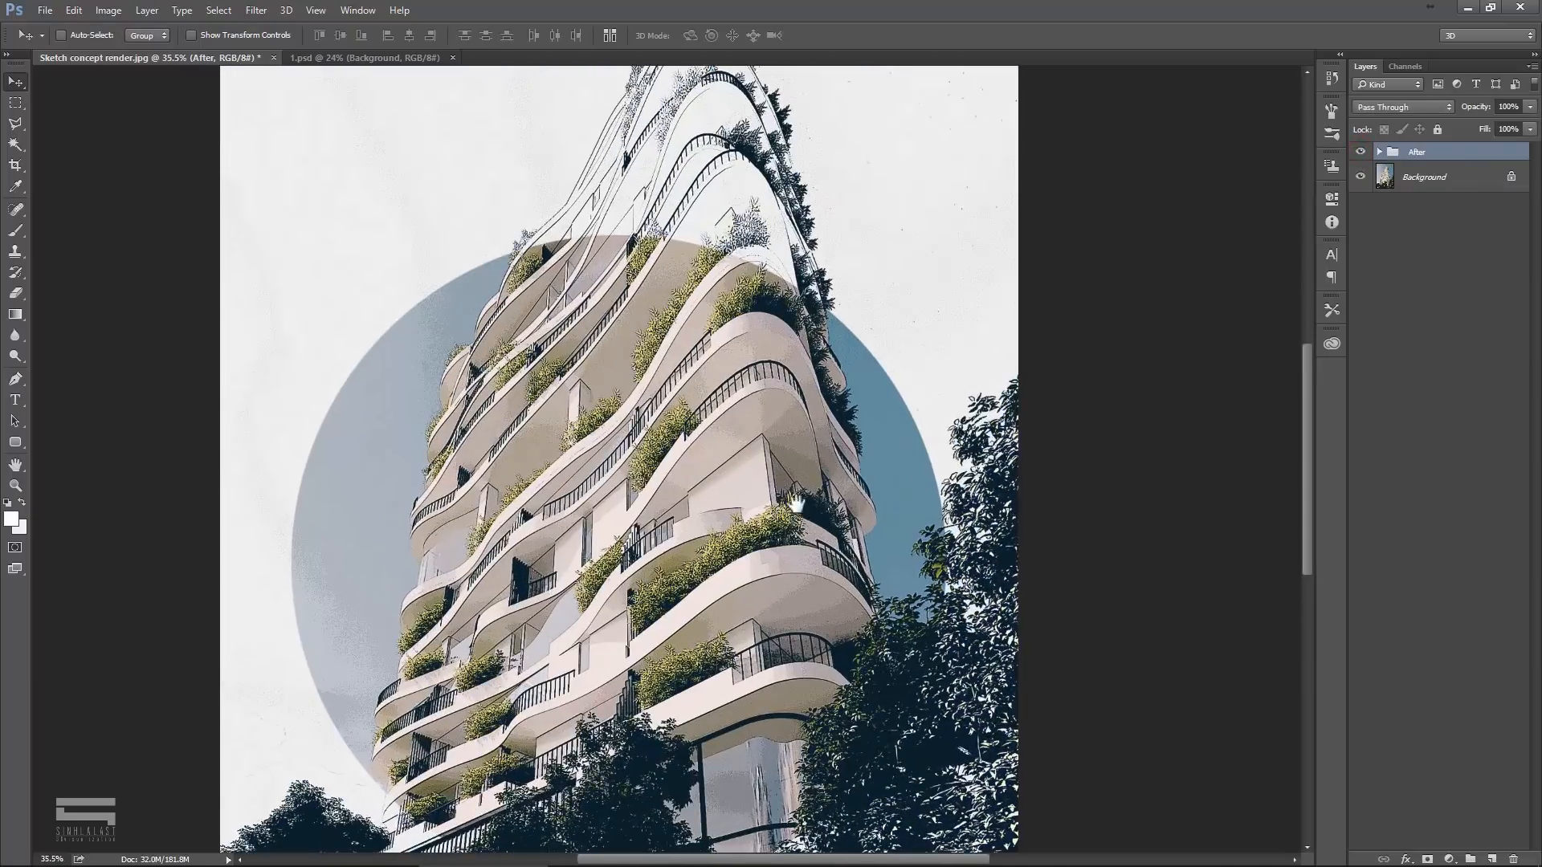
left_click_drag(801, 391, 799, 410)
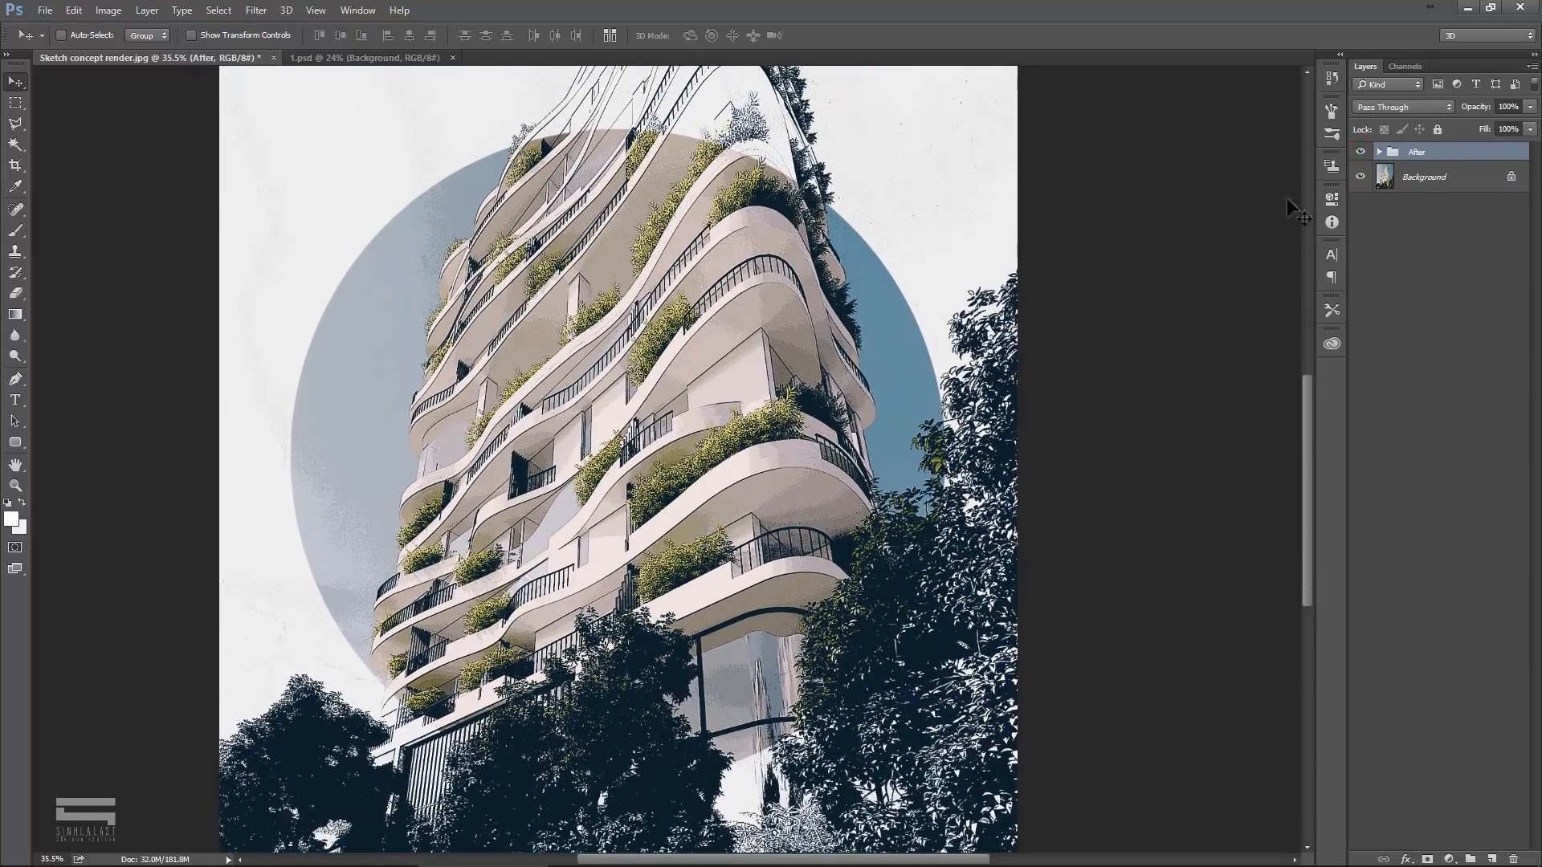
left_click(1360, 152)
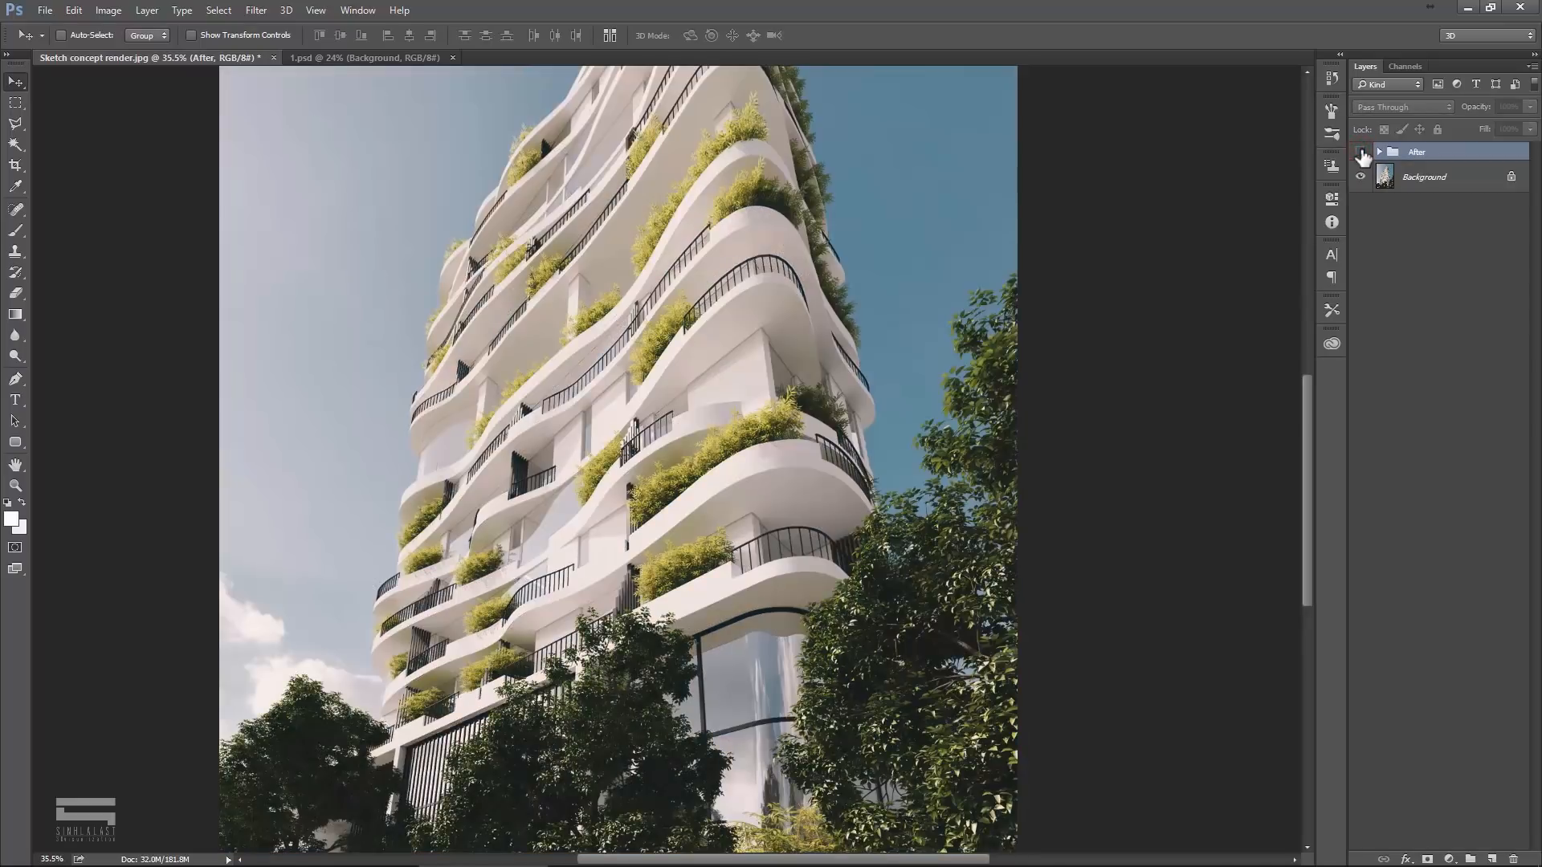
left_click(1361, 152)
left_click(1360, 153)
left_click(1360, 153)
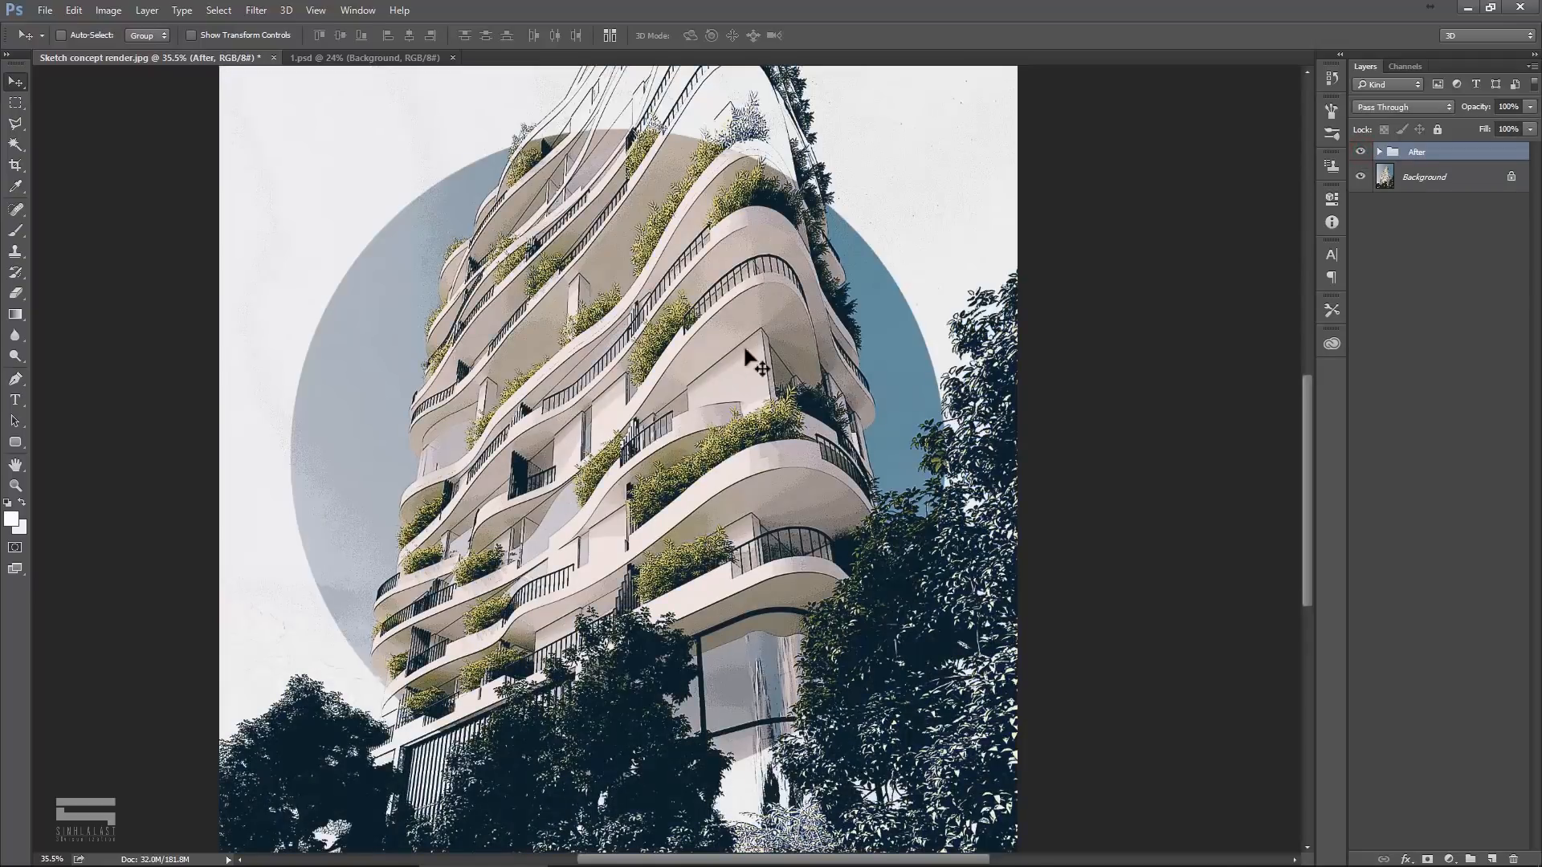